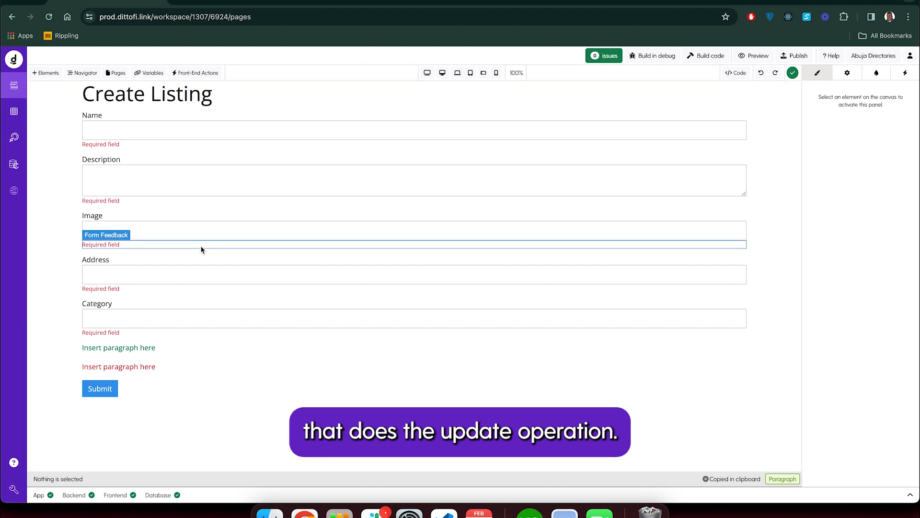
- Create a new back-end action named Update Listing and give it an Endpoint trigger
left_click(15, 139)
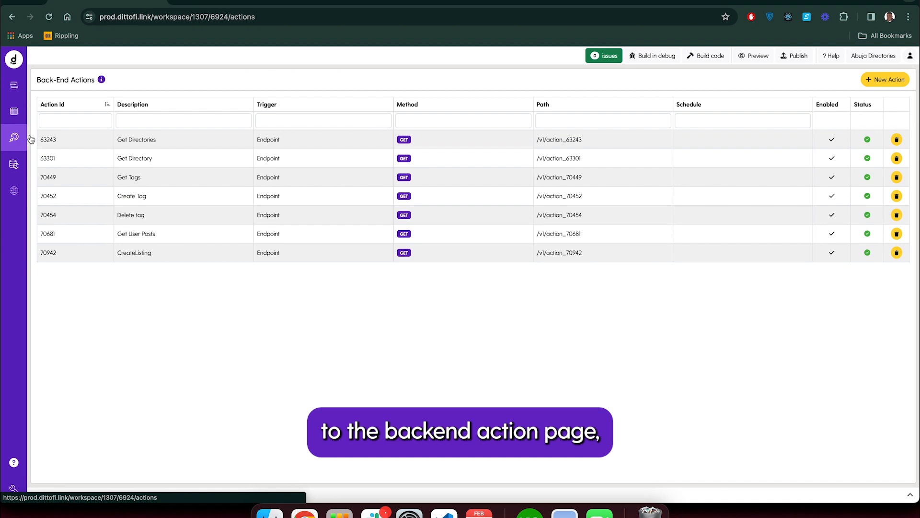
left_click(882, 87)
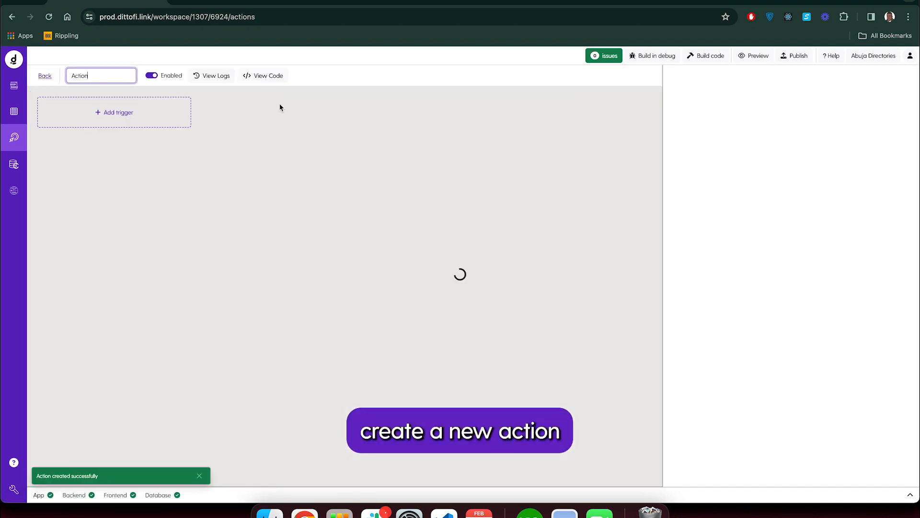
double_click(94, 75)
type("Update Lis")
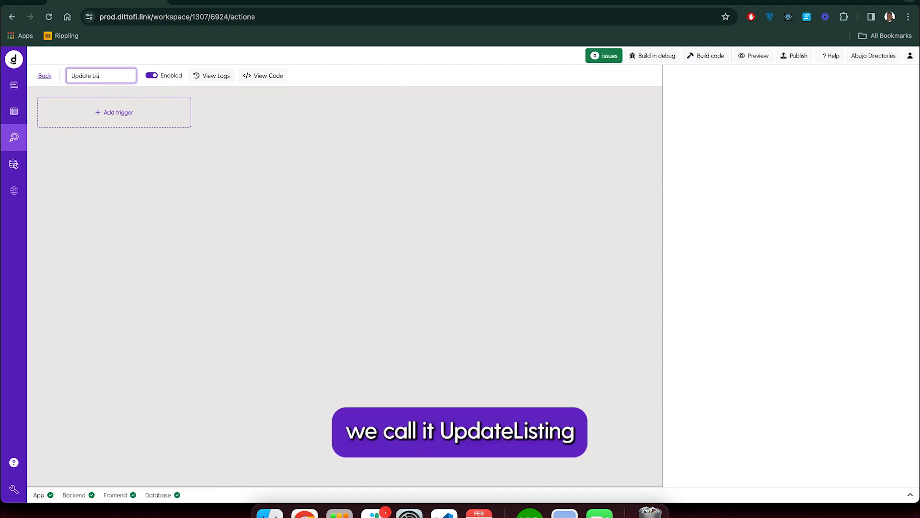
key("Return")
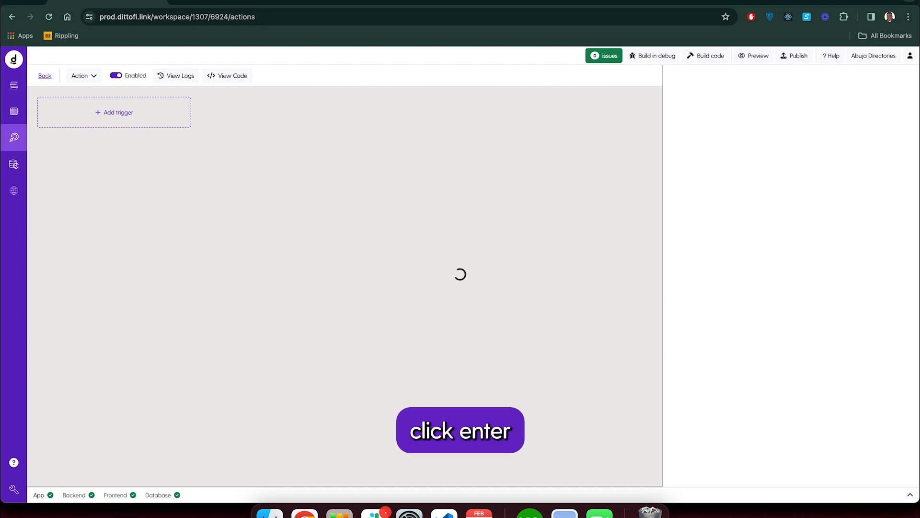
left_click(123, 114)
left_click(97, 137)
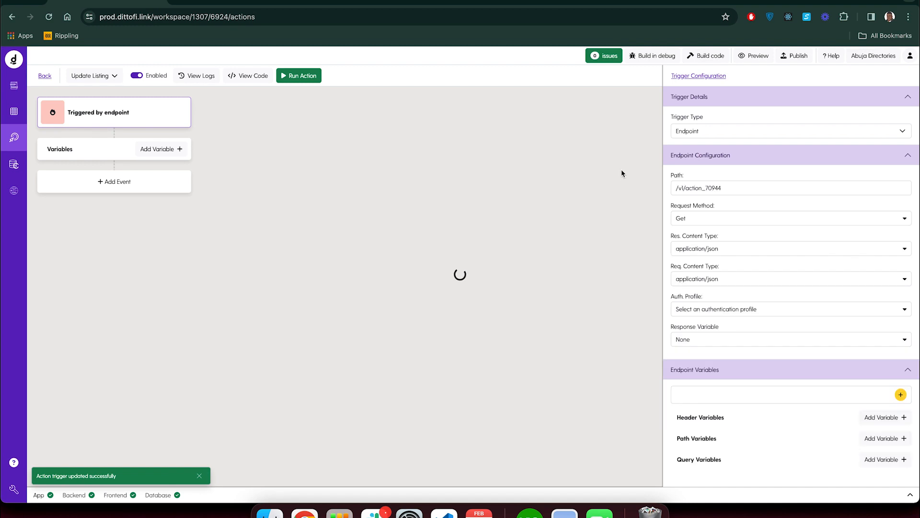
- Add a query variable of kind Number to the endpoint trigger, with label and name id
left_click(904, 466)
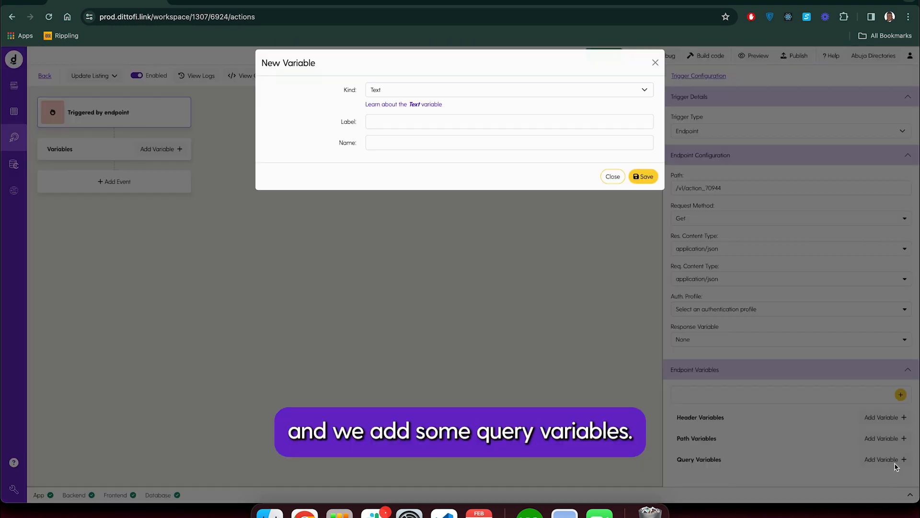
left_click(391, 126)
left_click(389, 99)
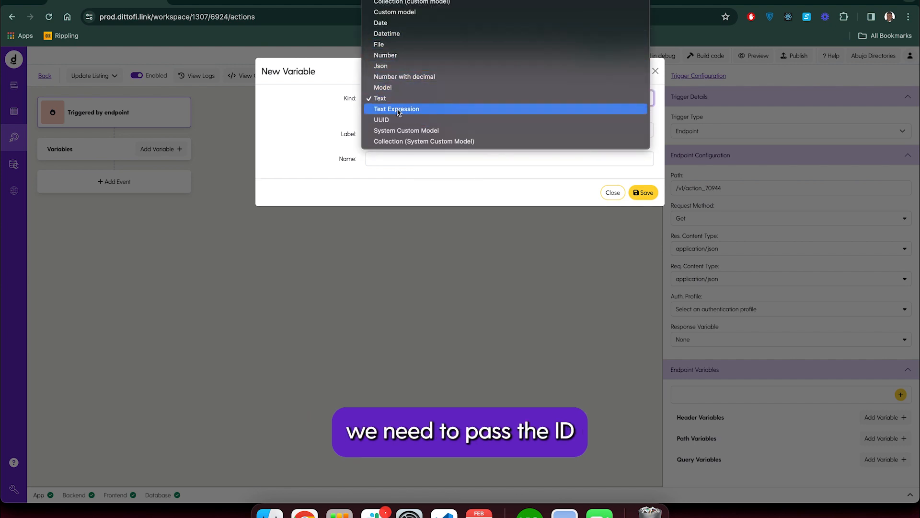
left_click(395, 55)
left_click(384, 130)
type("id")
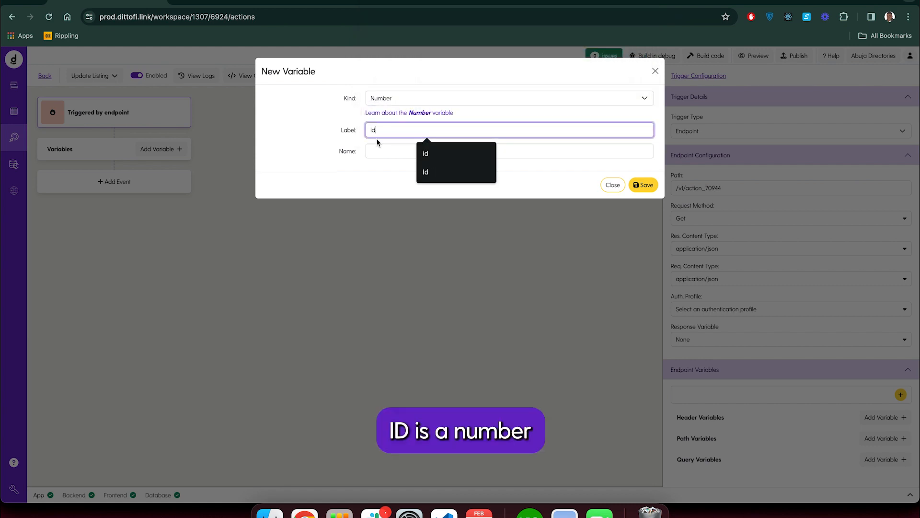
left_click(372, 153)
type("id")
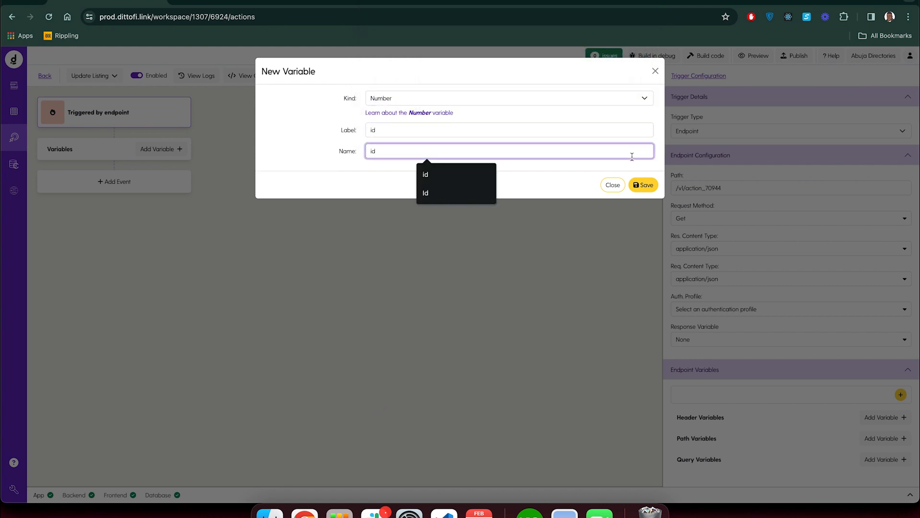
left_click(643, 185)
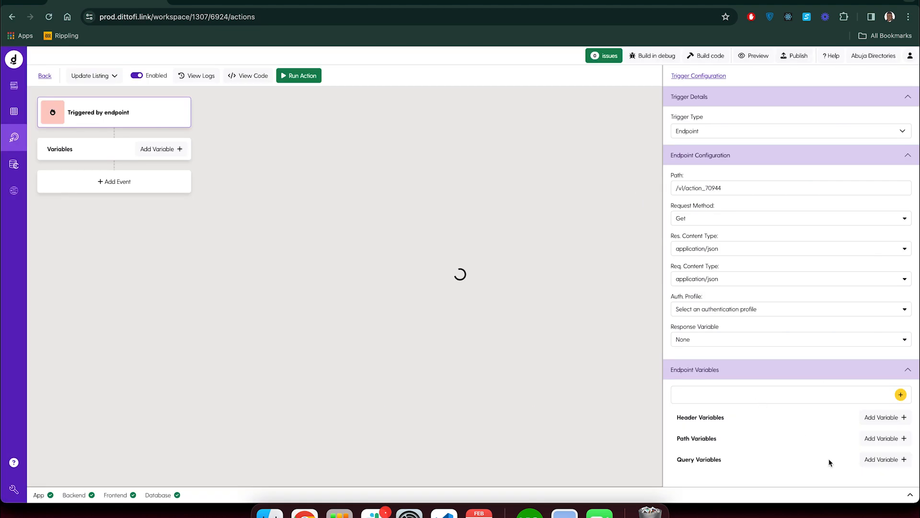
- Add a Text query variable to the endpoint trigger, with label and name set to name
left_click(880, 459)
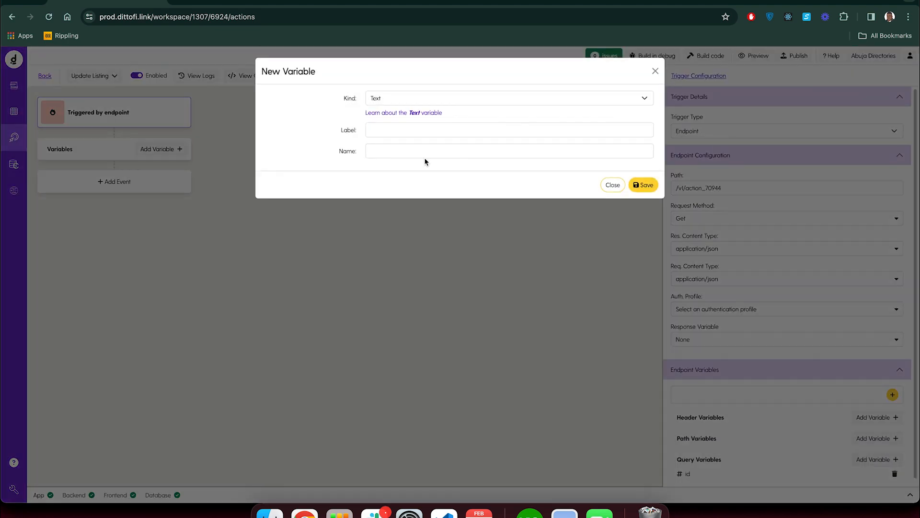
left_click(379, 126)
type("namr")
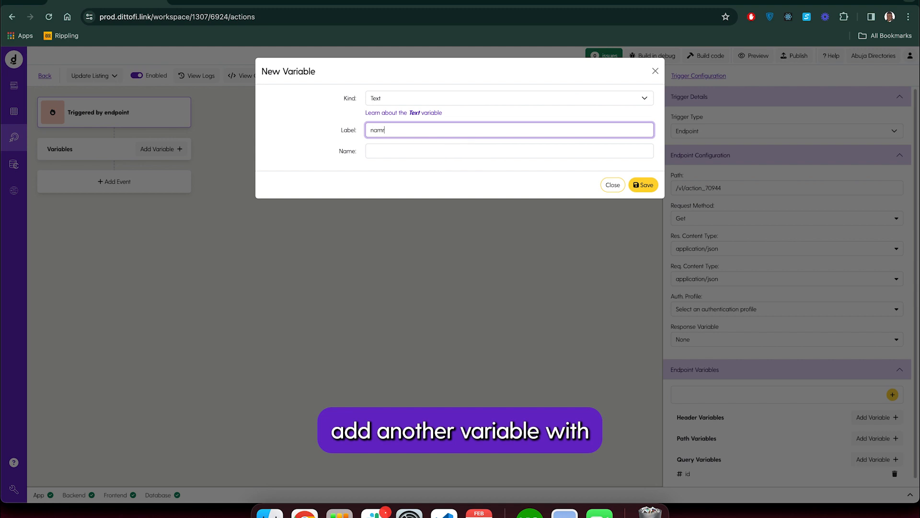
left_click(378, 149)
type("name")
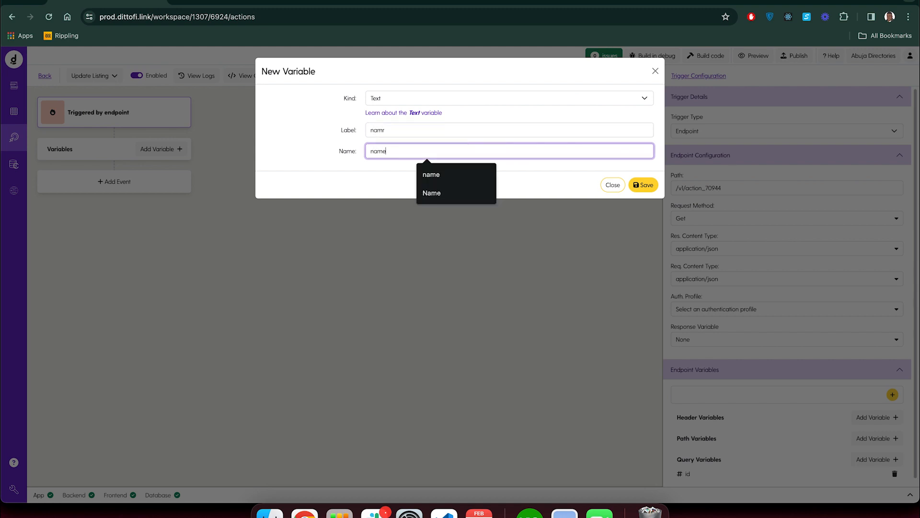
left_click(395, 130)
key("BackSpace")
type("e")
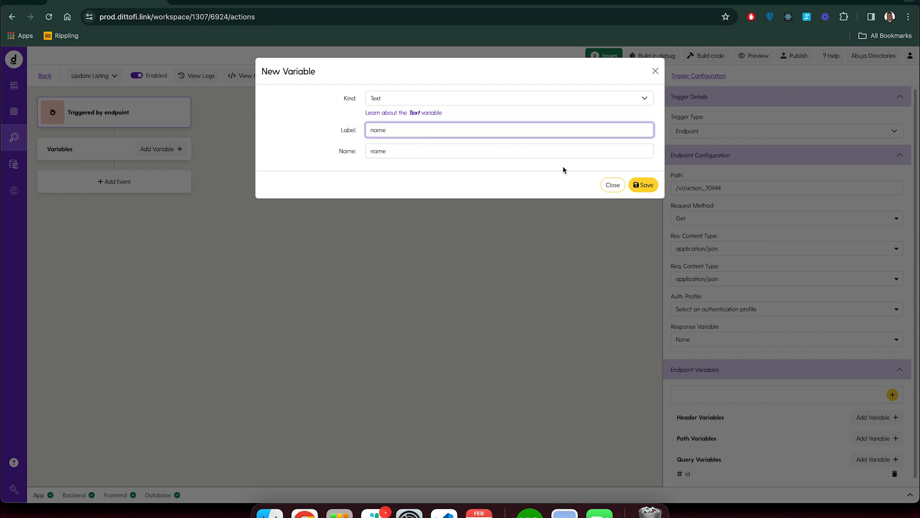
left_click(643, 184)
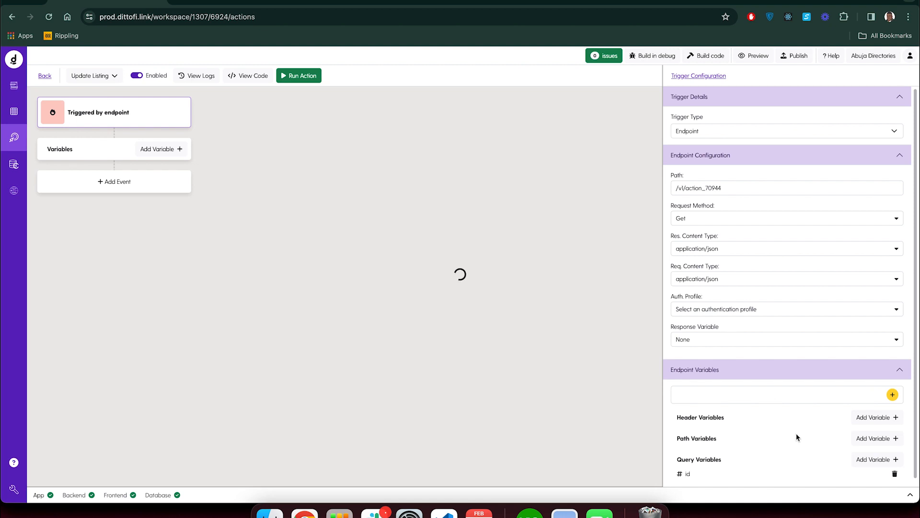
- Add a Text query variable to the endpoint trigger, with label and name address
left_click(872, 459)
left_click(369, 131)
type("address")
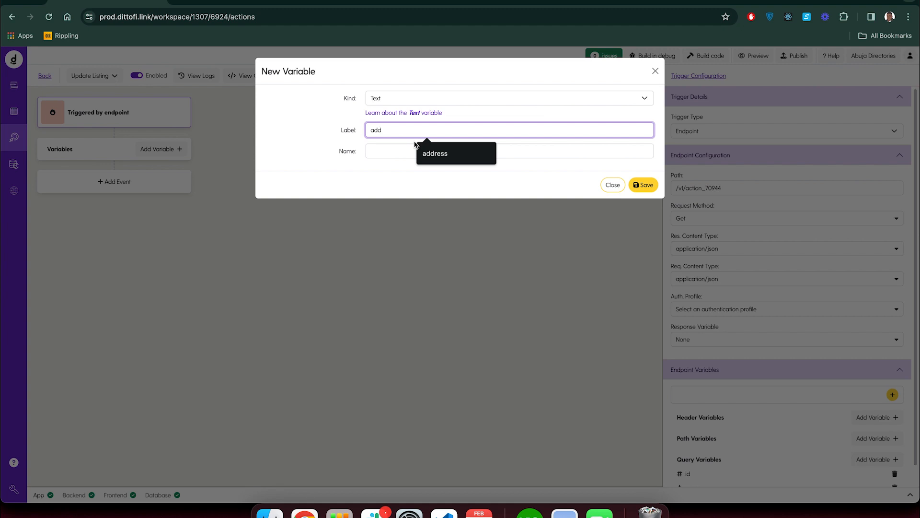
left_click(429, 153)
left_click(400, 151)
type("add")
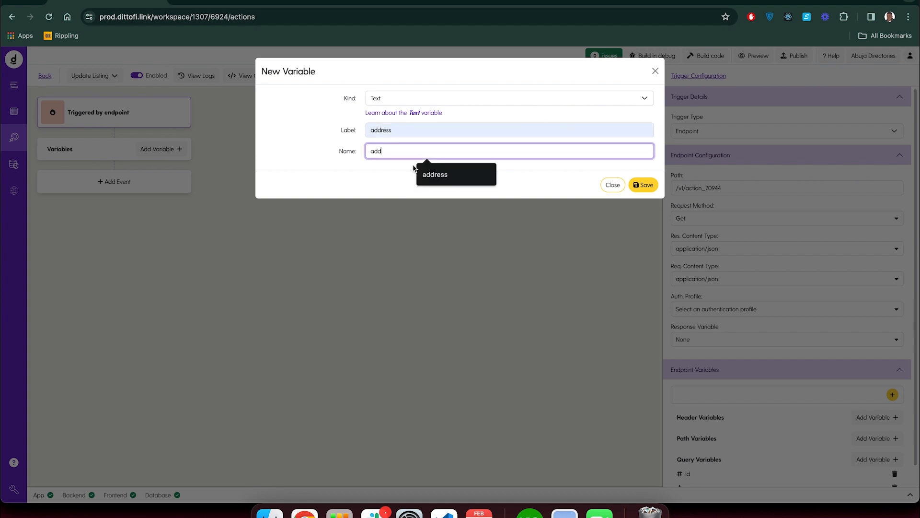
left_click(431, 175)
left_click(644, 185)
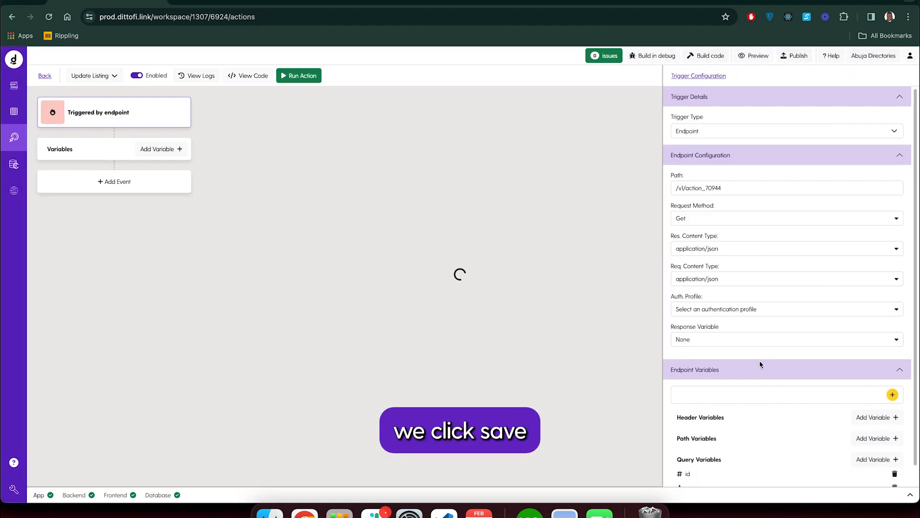
- Add a Text query variable to the endpoint trigger, with label and name description
scroll(759, 364, "down", 1)
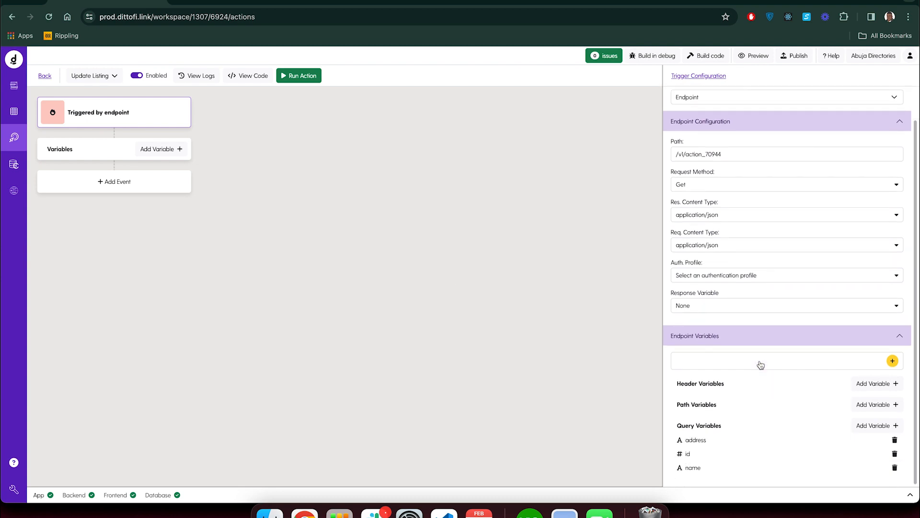
left_click(873, 426)
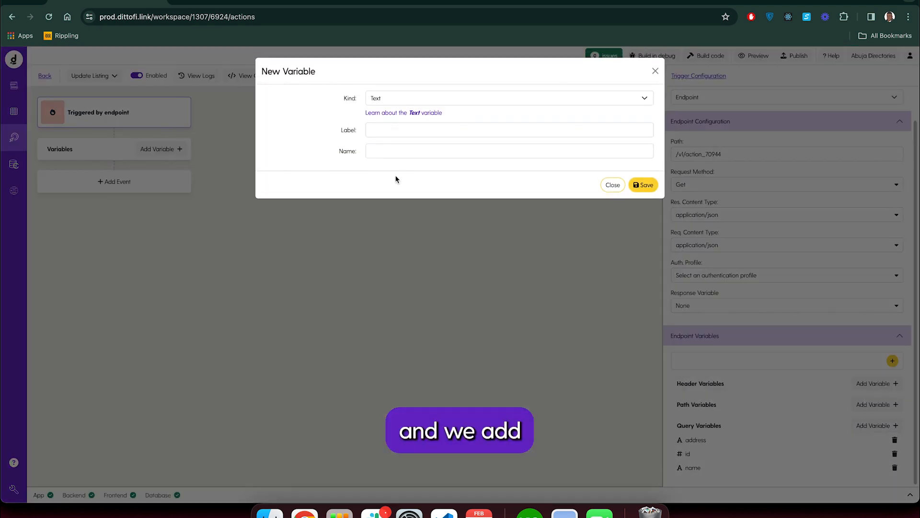
left_click(376, 130)
type("de")
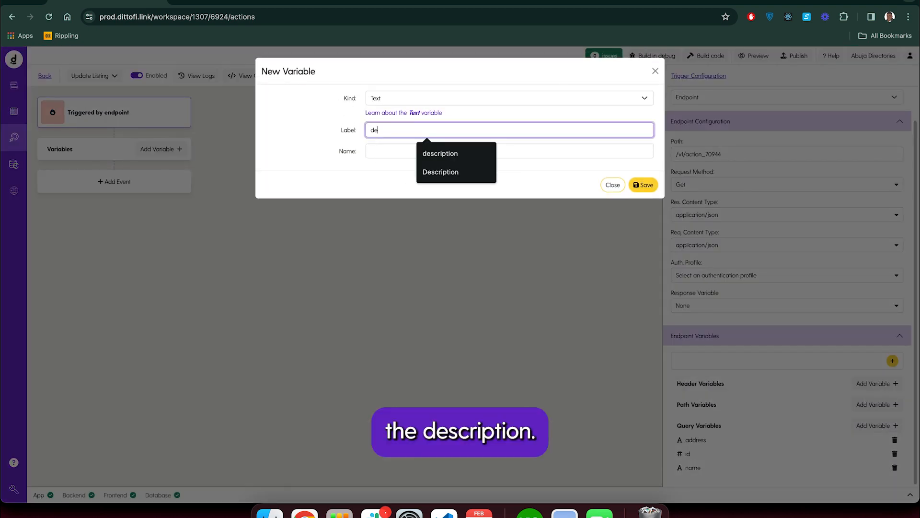
left_click(427, 153)
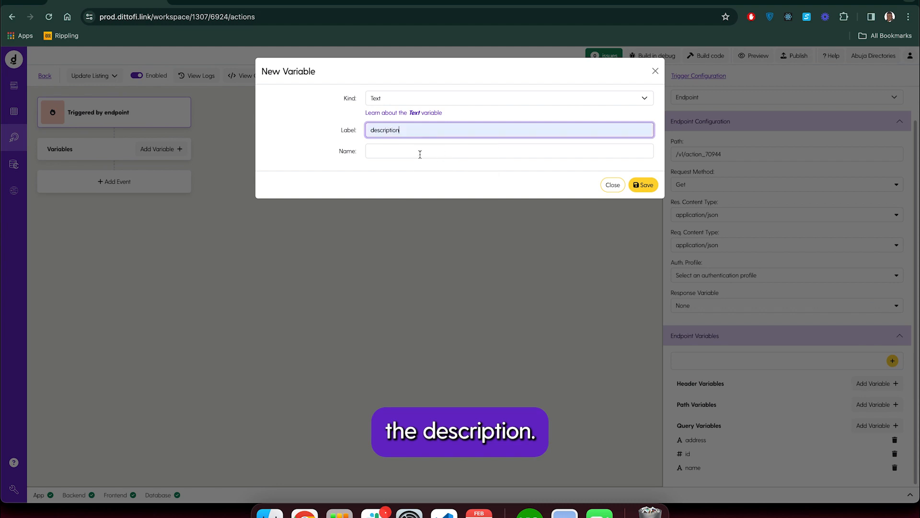
left_click(419, 151)
type("description")
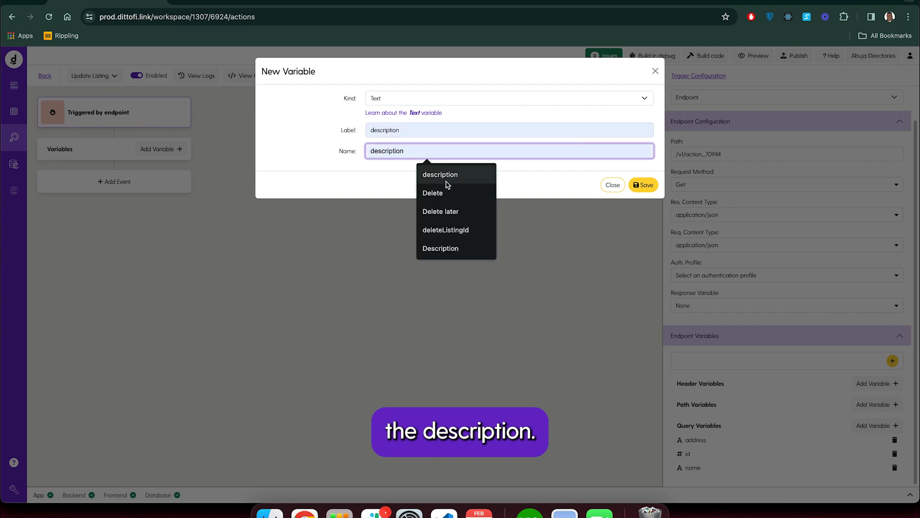
left_click(445, 179)
left_click(640, 184)
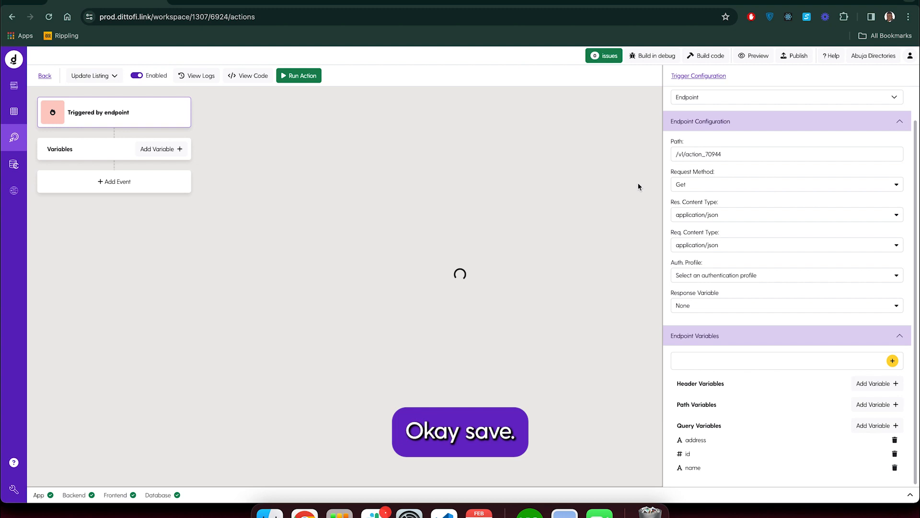
- Add a Text query variable to the endpoint trigger, with label and name image
scroll(780, 373, "down", 1)
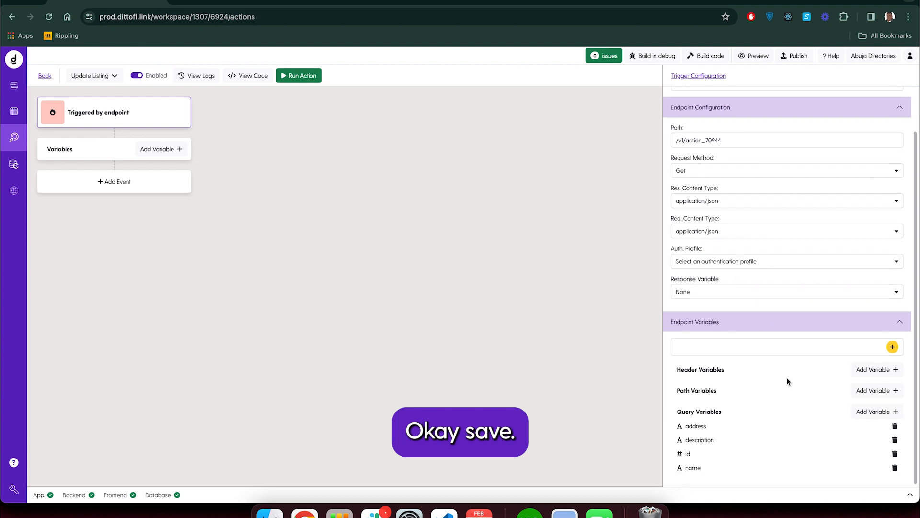
left_click(873, 411)
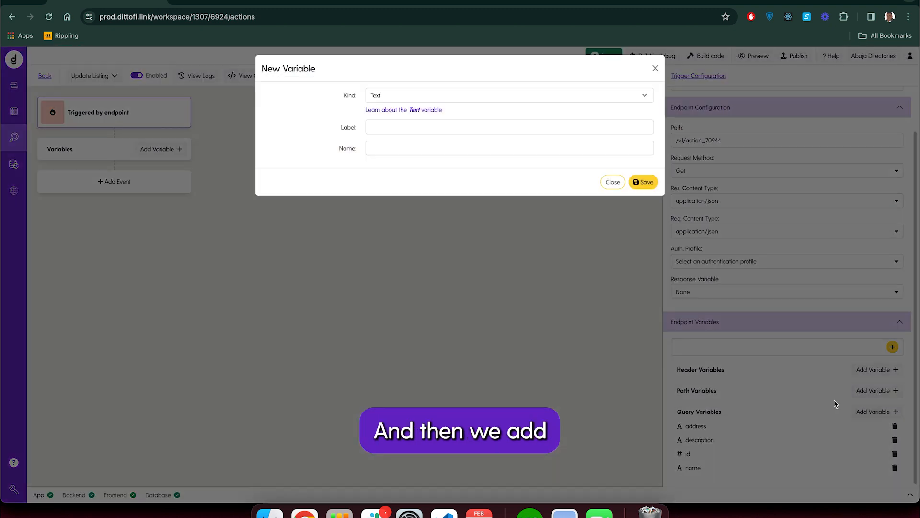
left_click(382, 126)
type("imag")
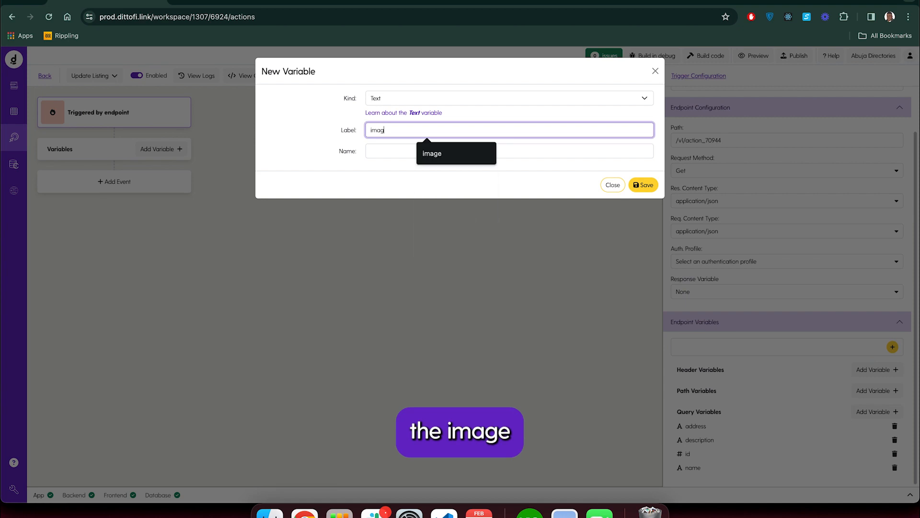
type("e")
left_click(383, 150)
type("image")
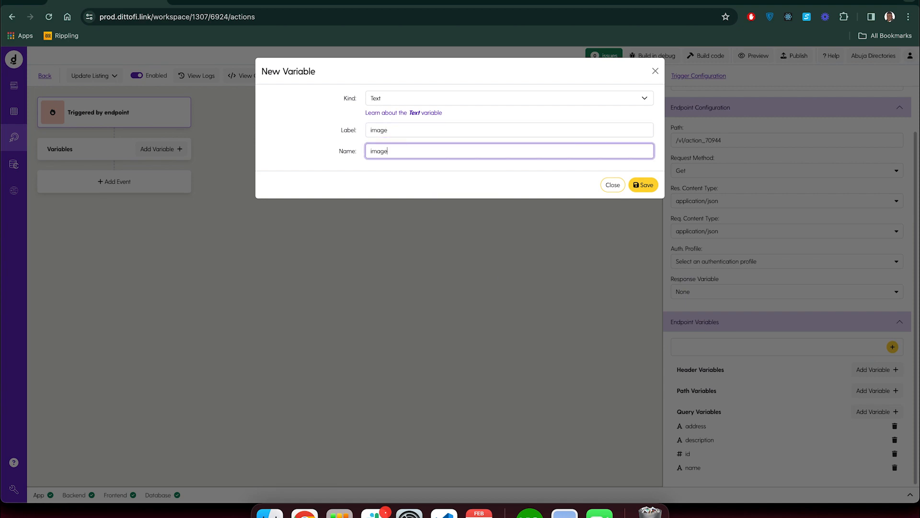
left_click(643, 186)
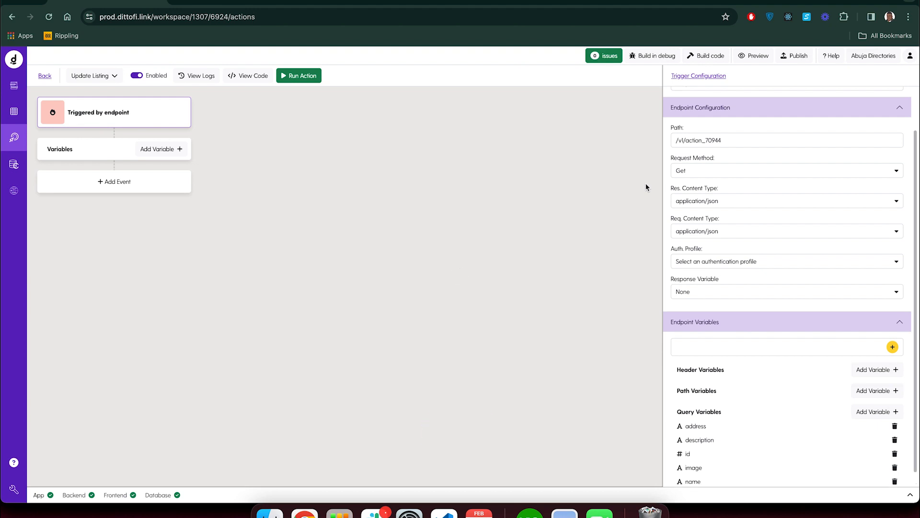
- Add a Text query variable to the endpoint trigger, with label and name category
left_click(873, 412)
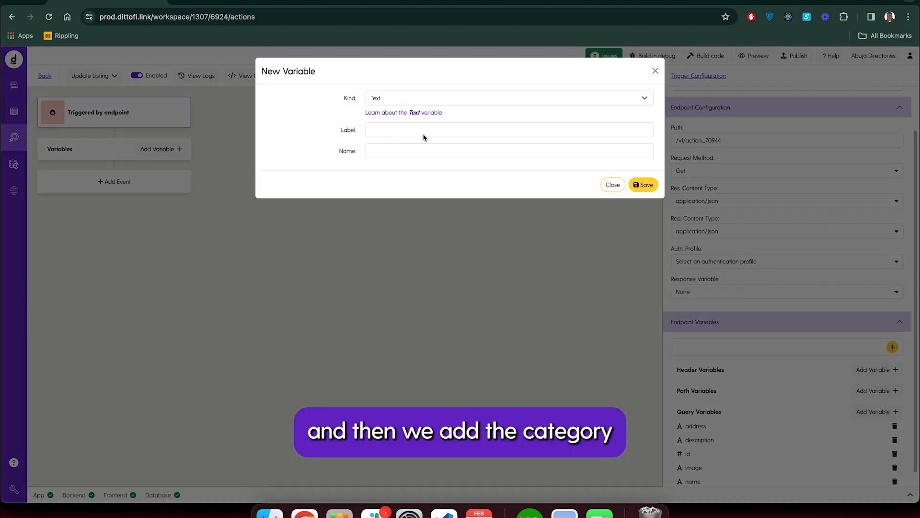
left_click(379, 130)
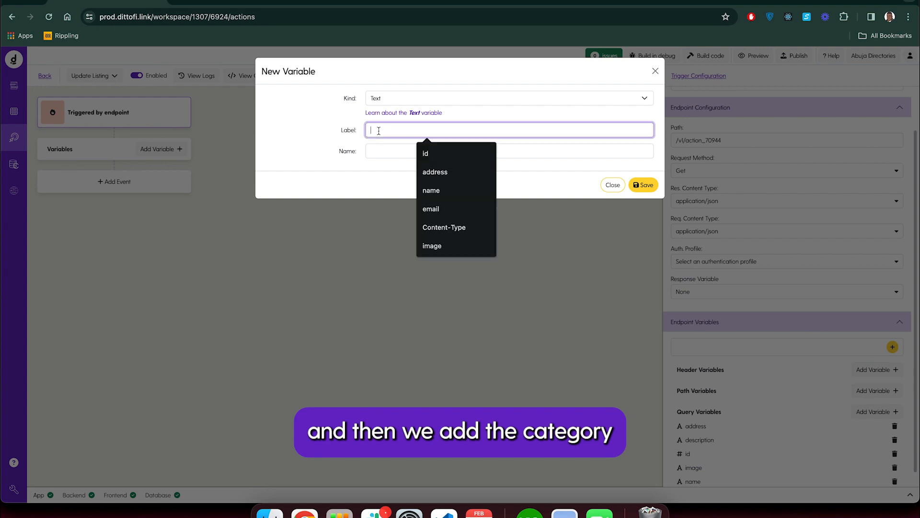
type("categ")
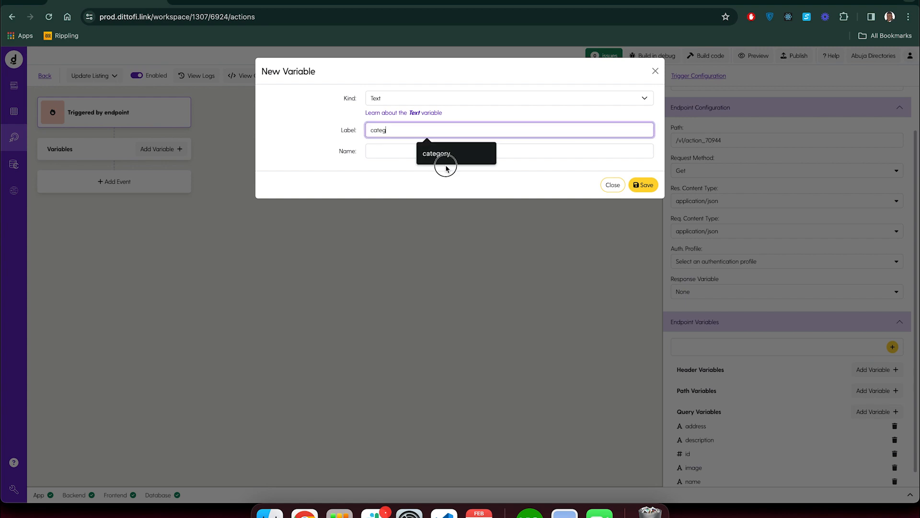
left_click(444, 158)
left_click(391, 146)
type("cate")
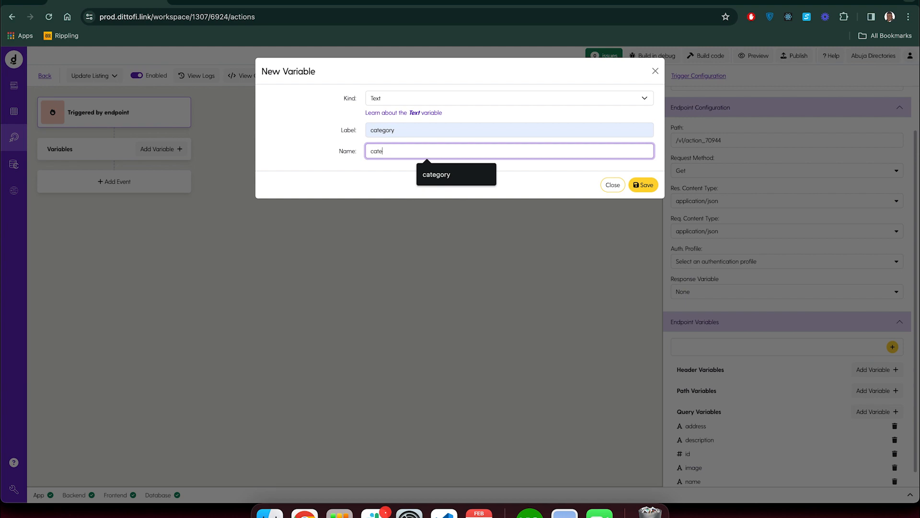
type("g")
left_click(433, 175)
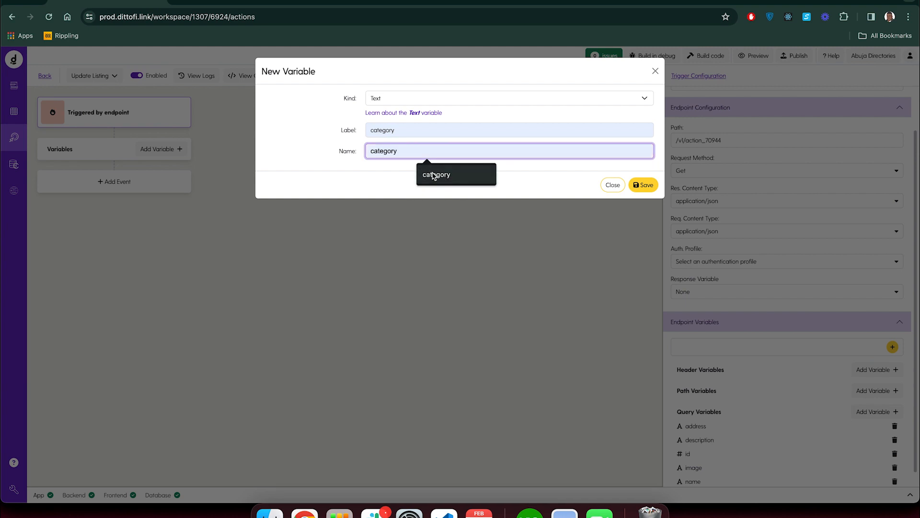
left_click(642, 185)
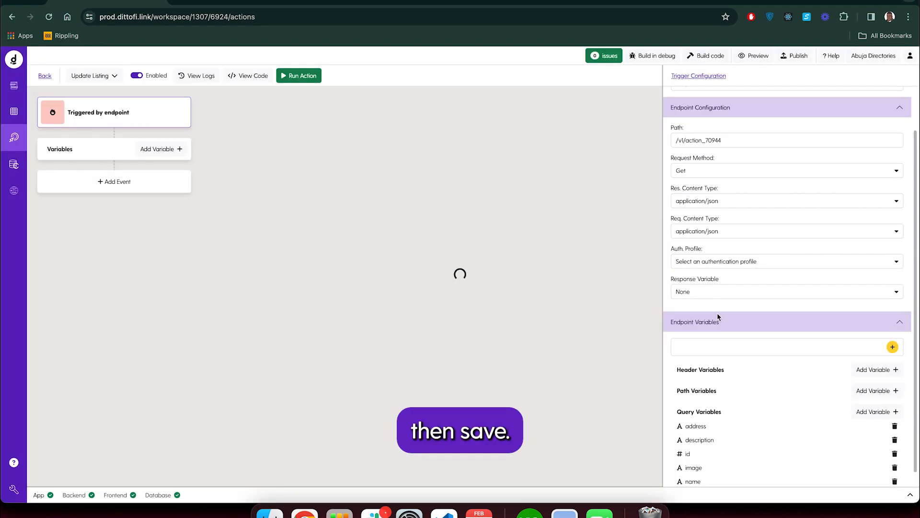
- Start a new action variable and name it response
scroll(717, 317, "down", 2)
left_click(178, 149)
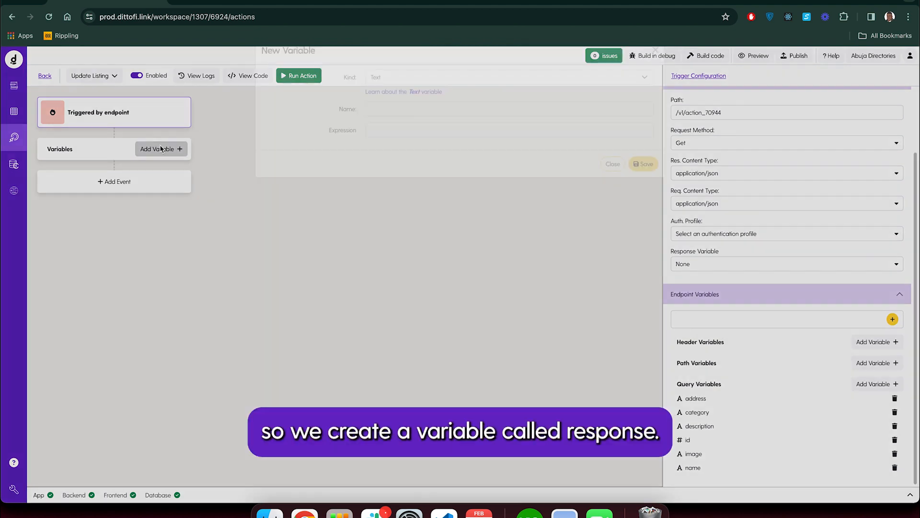
left_click(378, 131)
type("re")
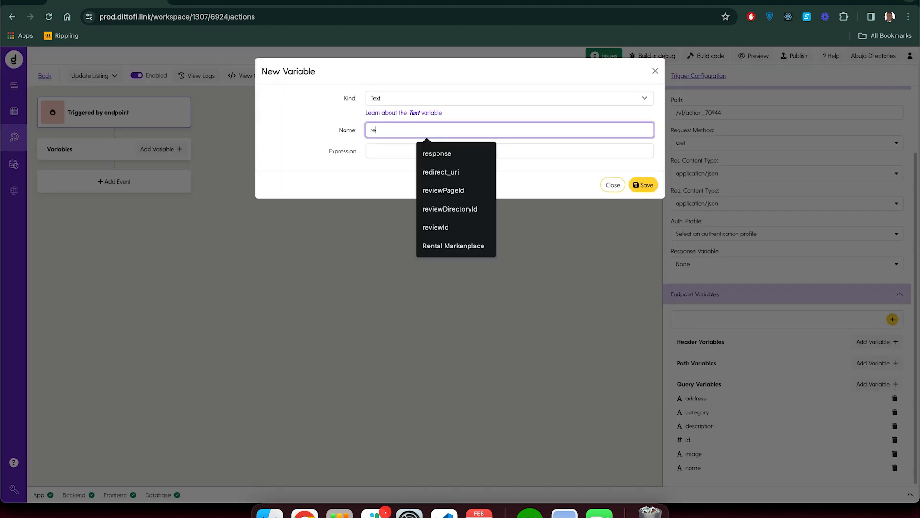
left_click(446, 152)
- Set the kind of the new response variable to Model
left_click(389, 98)
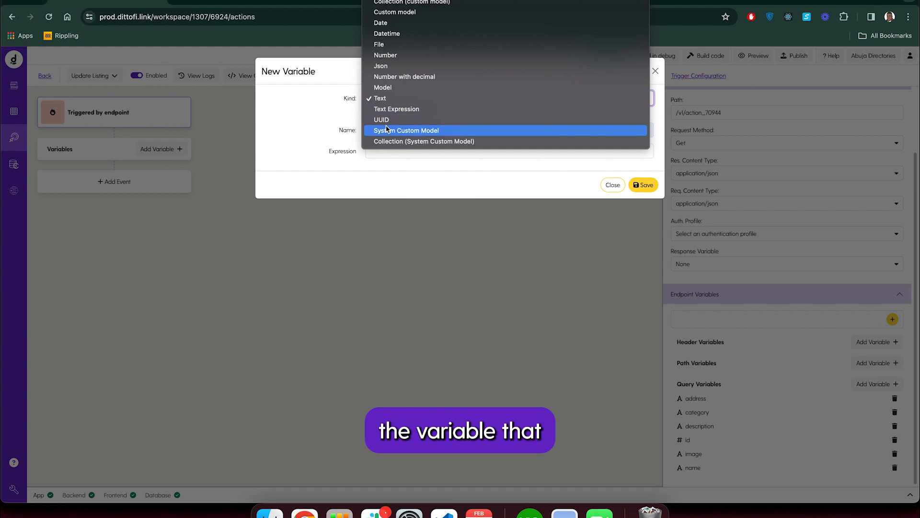
left_click(390, 97)
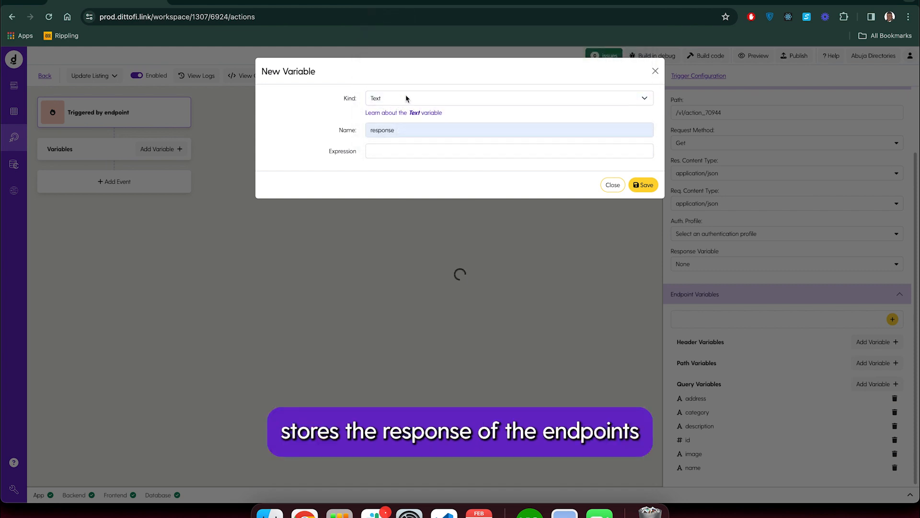
left_click(403, 98)
left_click(402, 87)
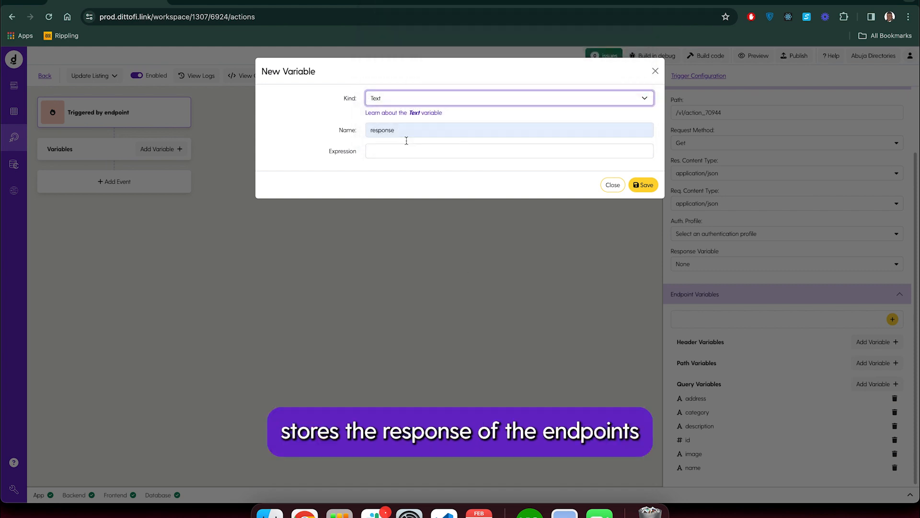
left_click(398, 150)
left_click(398, 150)
- Base the variable on the Users model and add a where condition matching Id to the endpoint's id variable
left_click(407, 175)
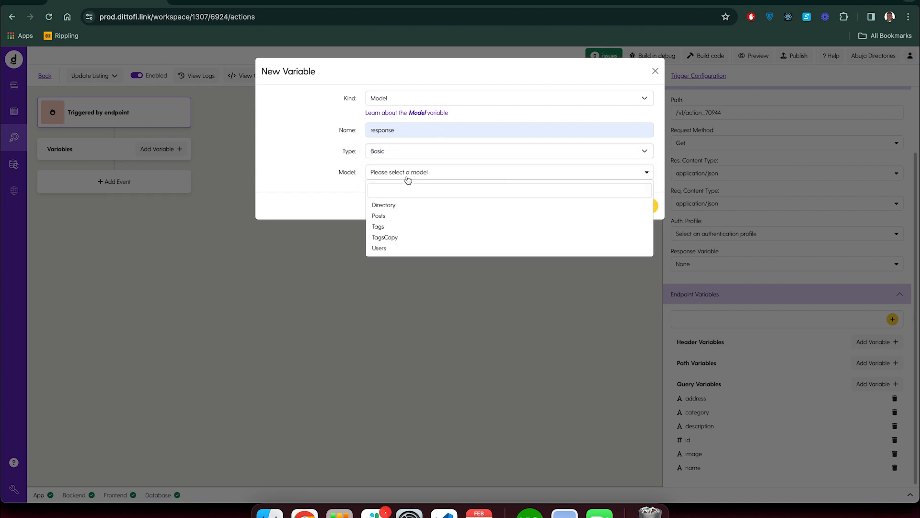
left_click(396, 247)
left_click(644, 195)
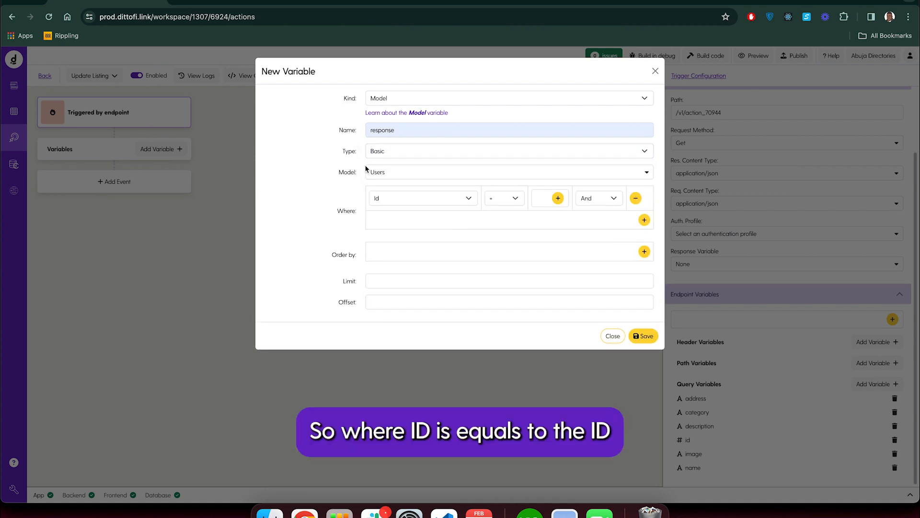
left_click(558, 198)
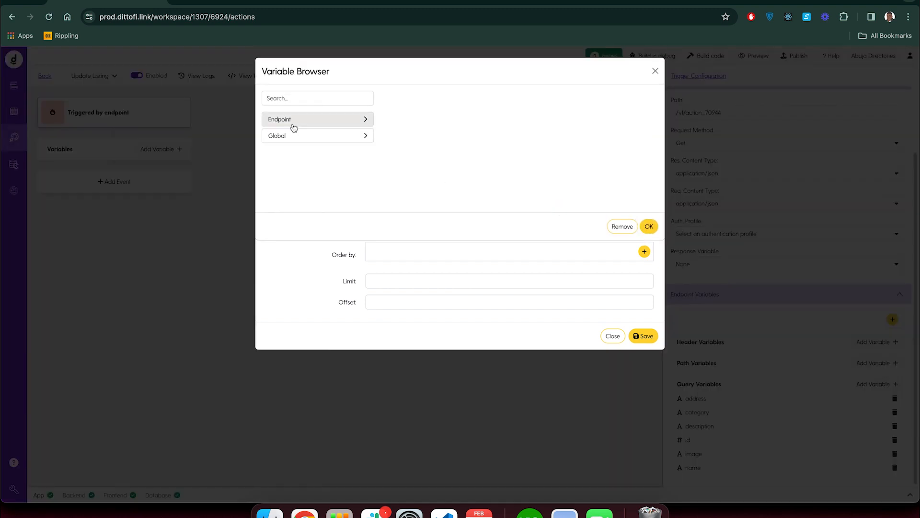
left_click(288, 124)
left_click(281, 162)
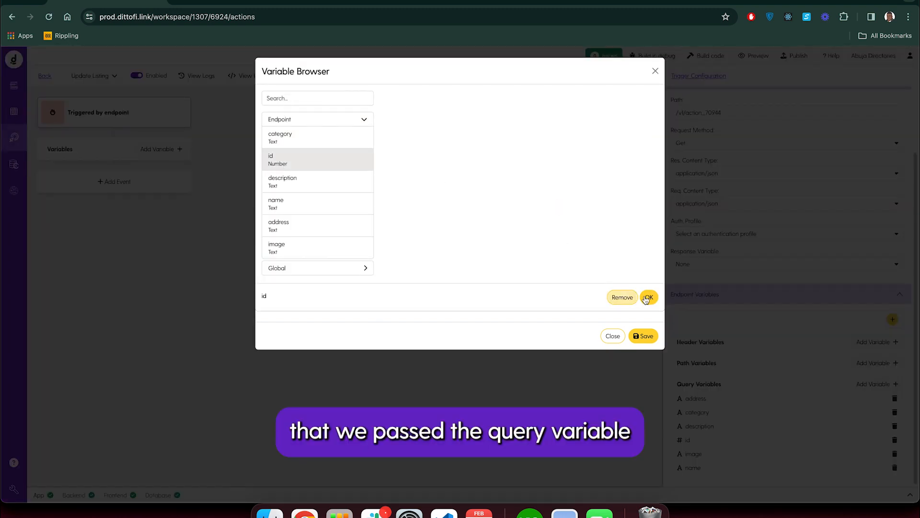
left_click(649, 297)
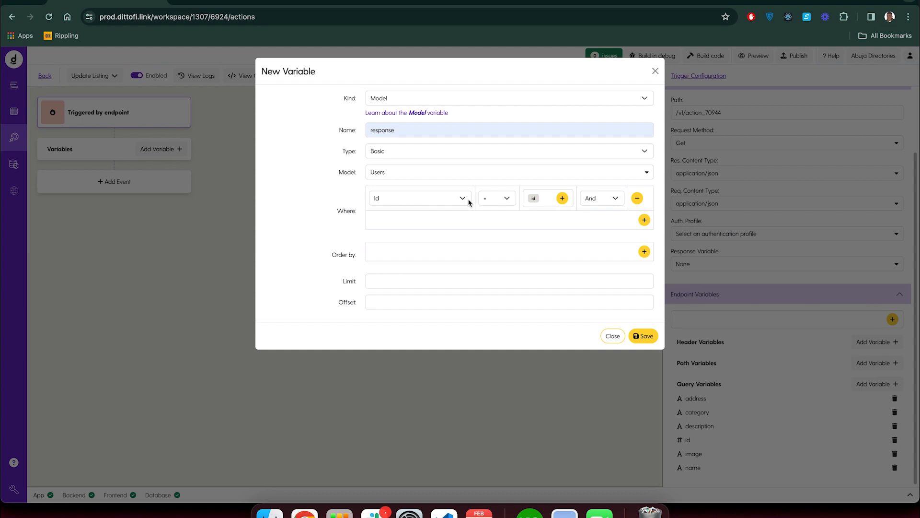
- Switch the variable's model to Directory, set the where condition's property to Id, and save the variable
left_click(425, 173)
left_click(395, 204)
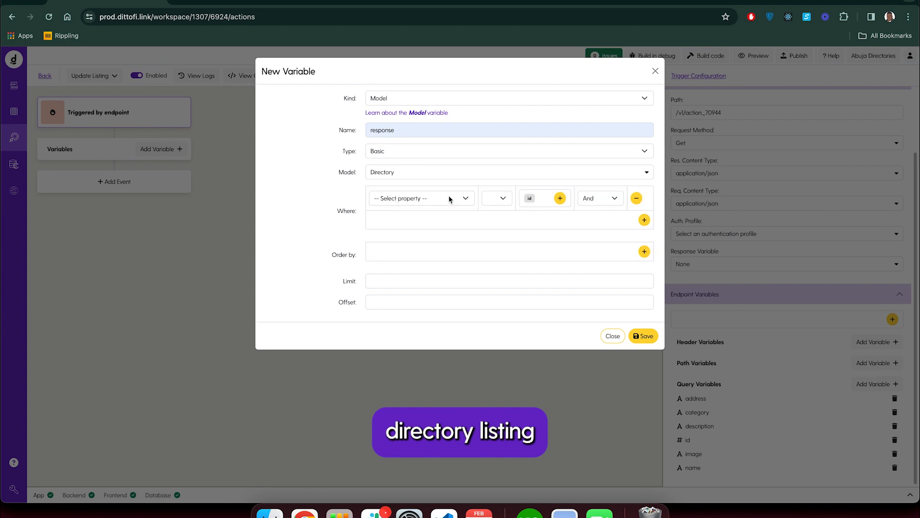
left_click(464, 201)
scroll(402, 220, "up", 1)
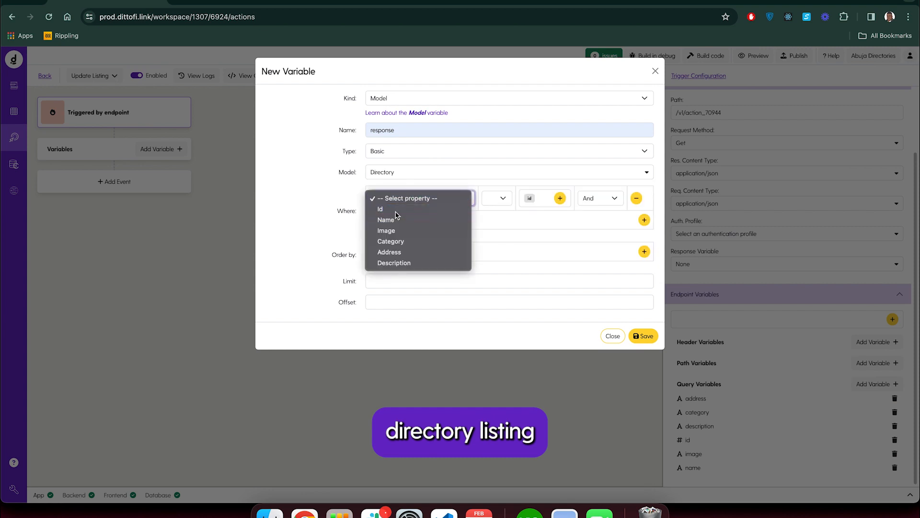
left_click(393, 209)
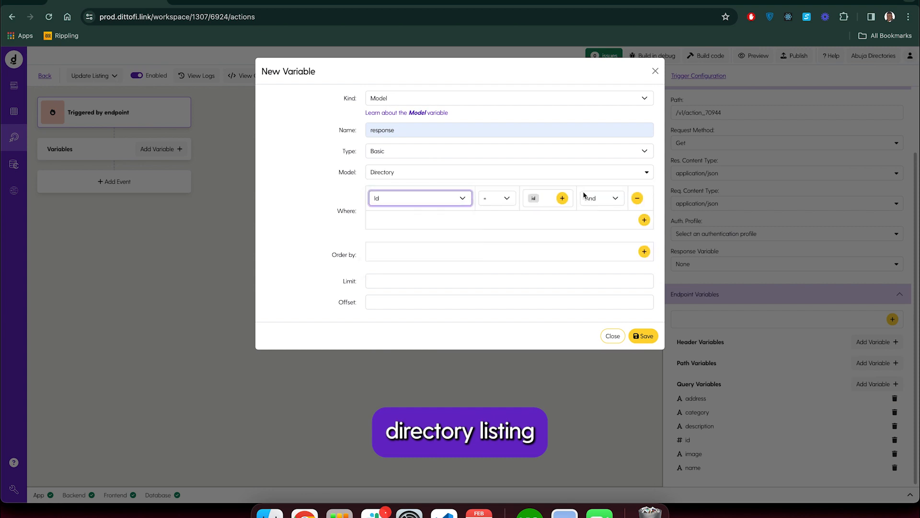
left_click(643, 336)
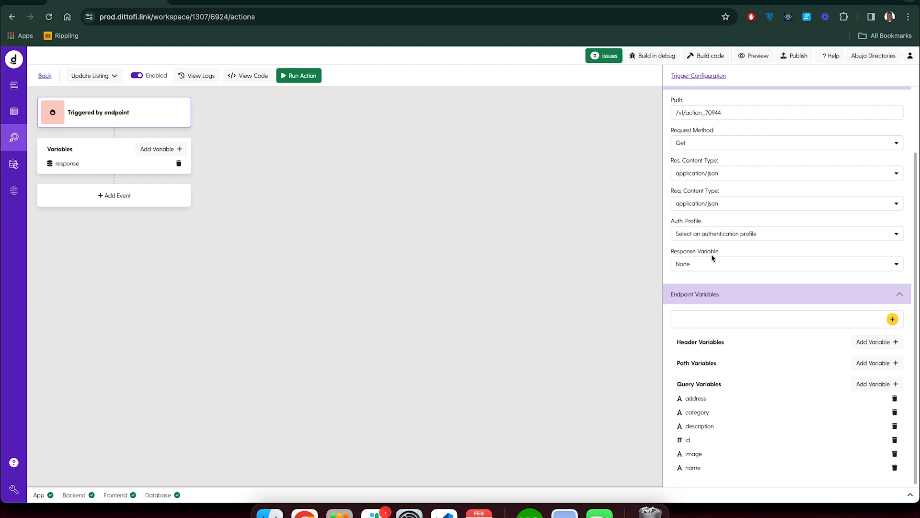
- Set the endpoint trigger's response variable to response and add a database Update event to the action
left_click(698, 262)
left_click(701, 320)
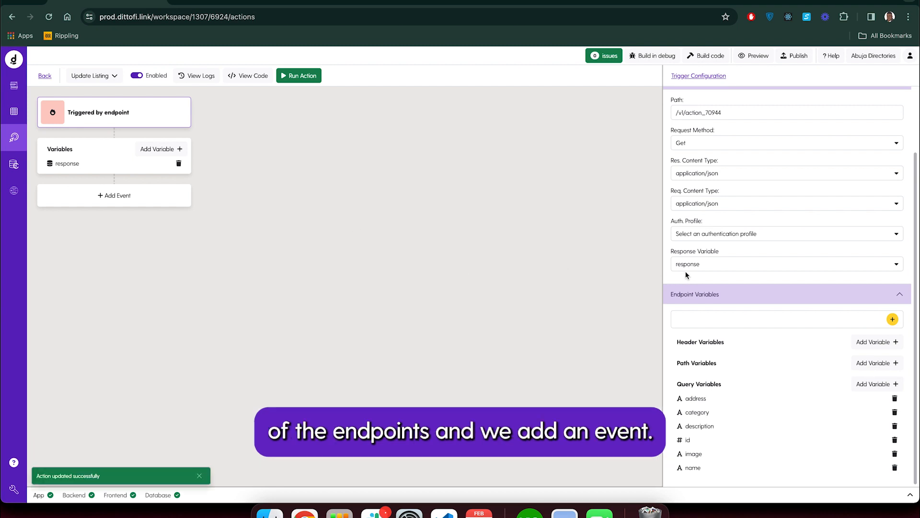
left_click(124, 193)
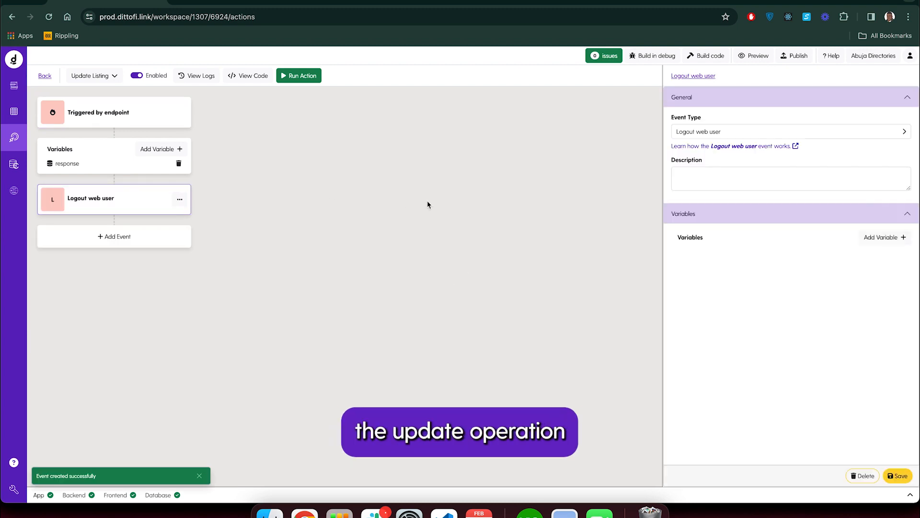
left_click(717, 132)
mouse_move(696, 176)
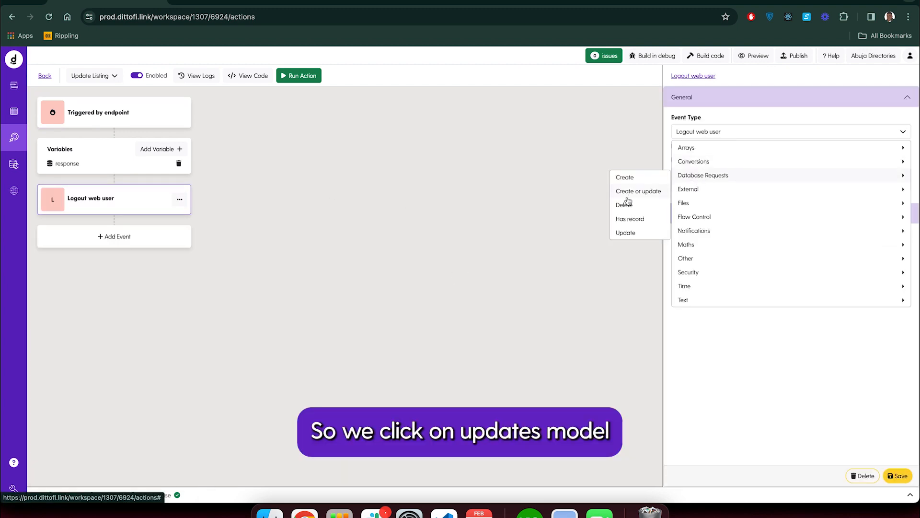
left_click(637, 232)
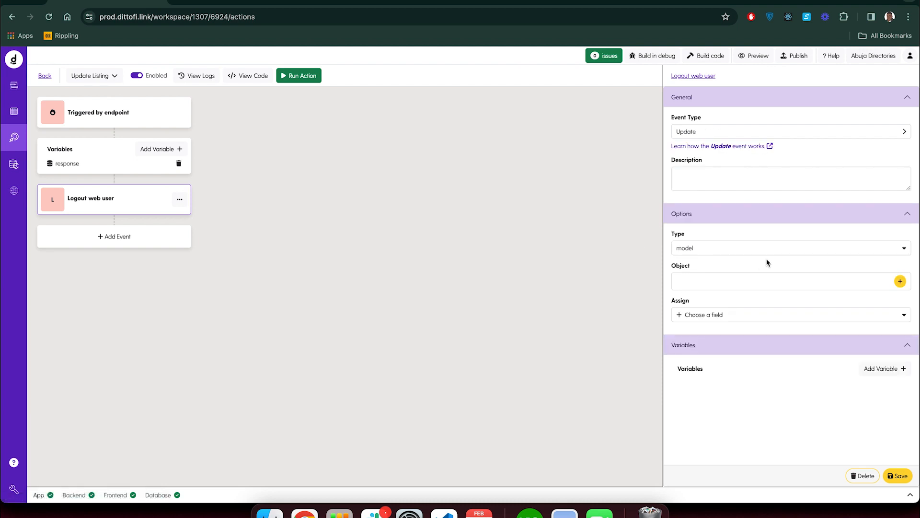
left_click(900, 282)
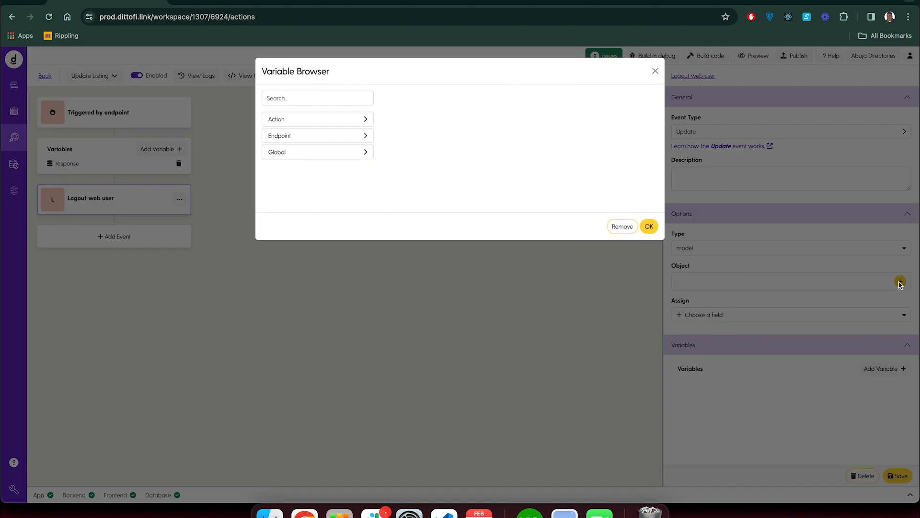
left_click(328, 137)
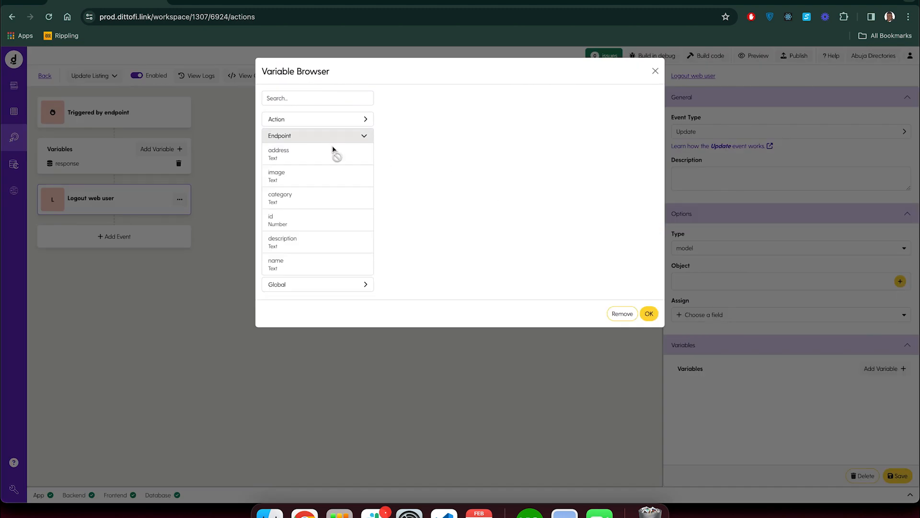
left_click(355, 123)
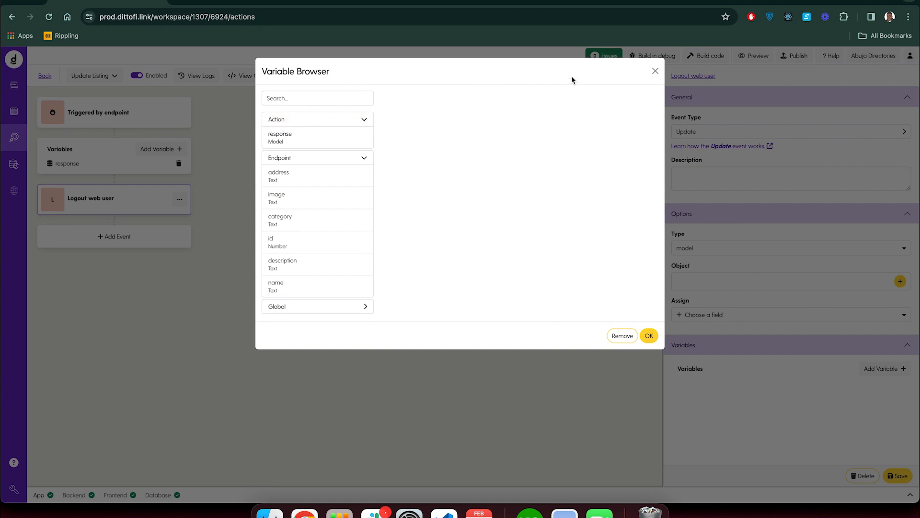
left_click(357, 138)
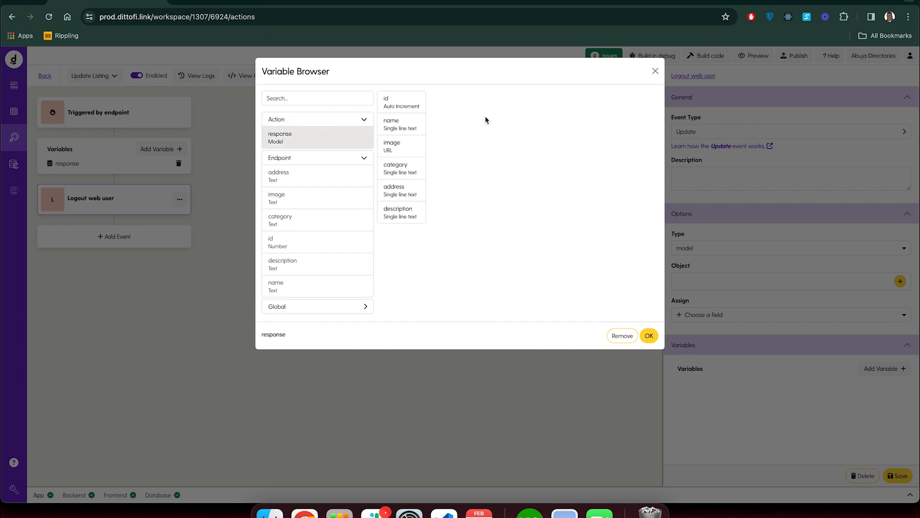
left_click(655, 71)
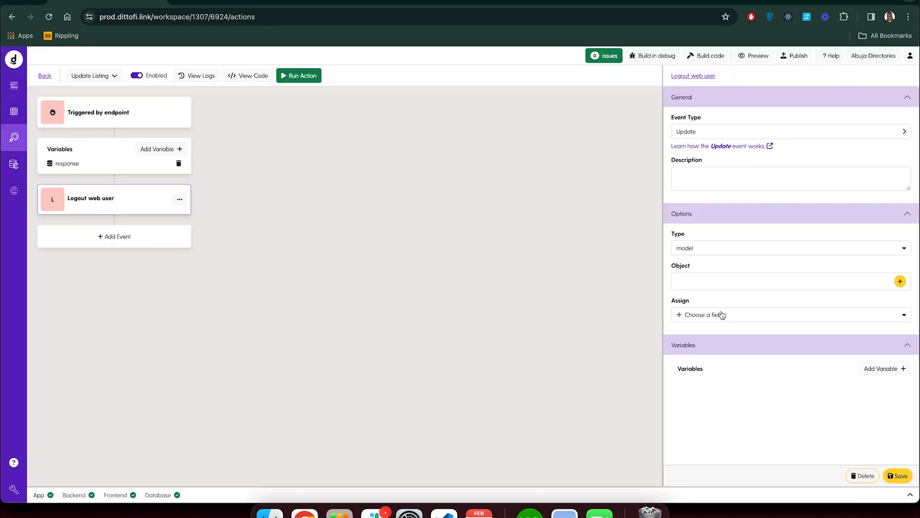
left_click(704, 248)
left_click(702, 270)
left_click(691, 317)
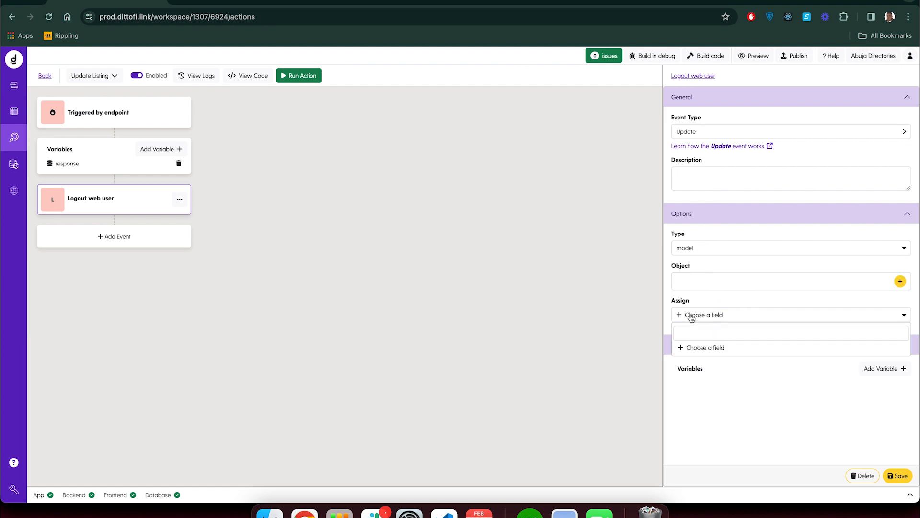
left_click(702, 347)
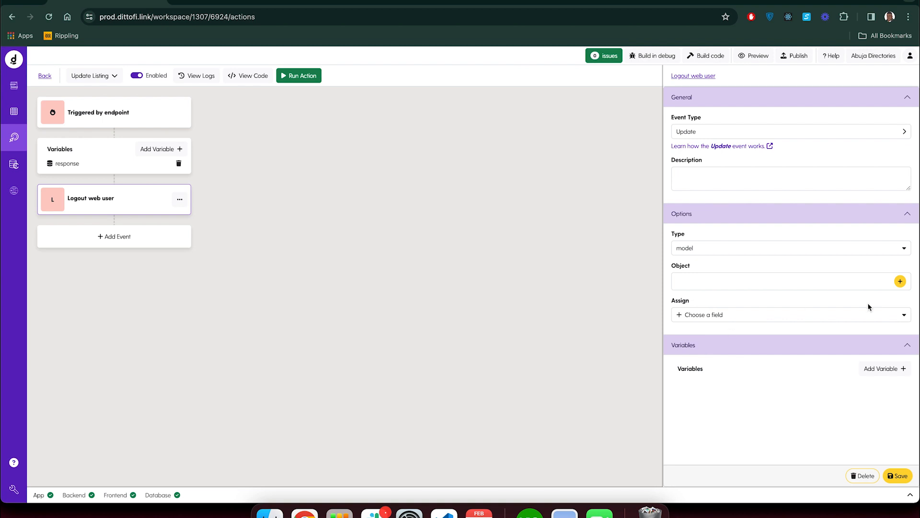
- Set the Update event's object to the action's response variable
left_click(900, 281)
left_click(293, 120)
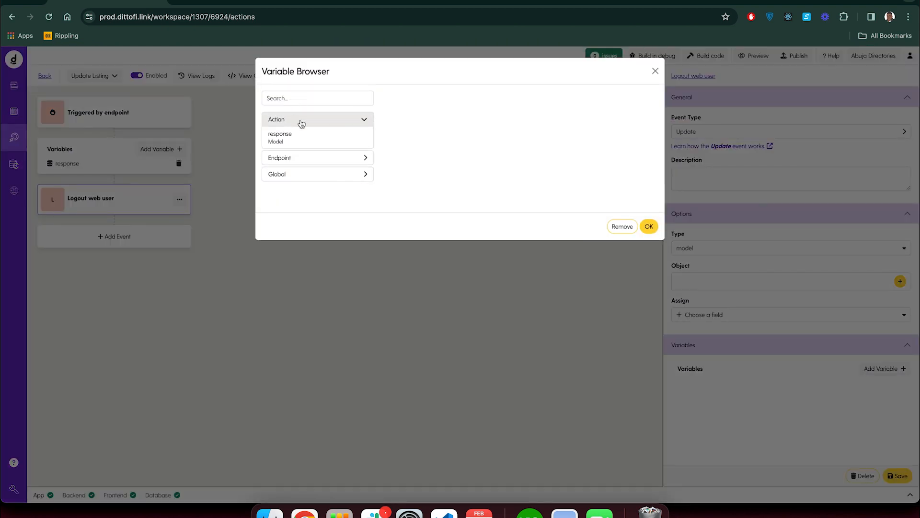
left_click(327, 135)
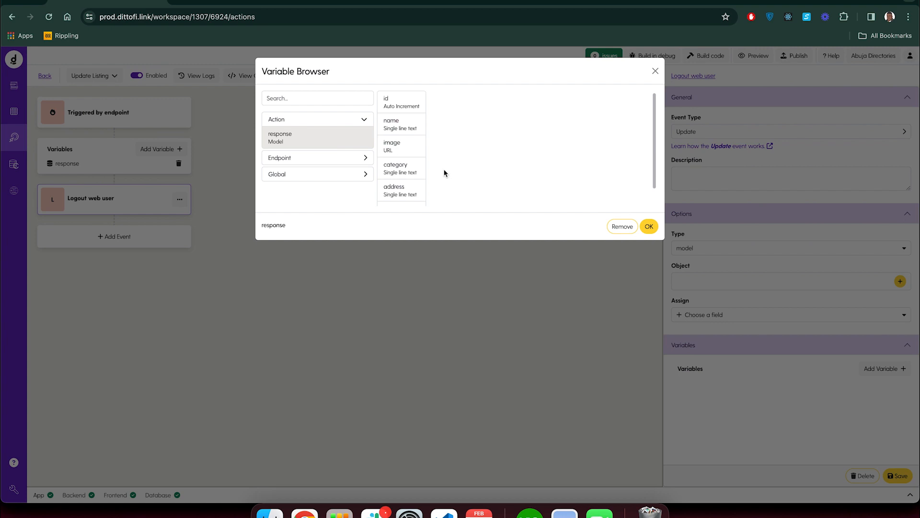
left_click(396, 125)
left_click(334, 140)
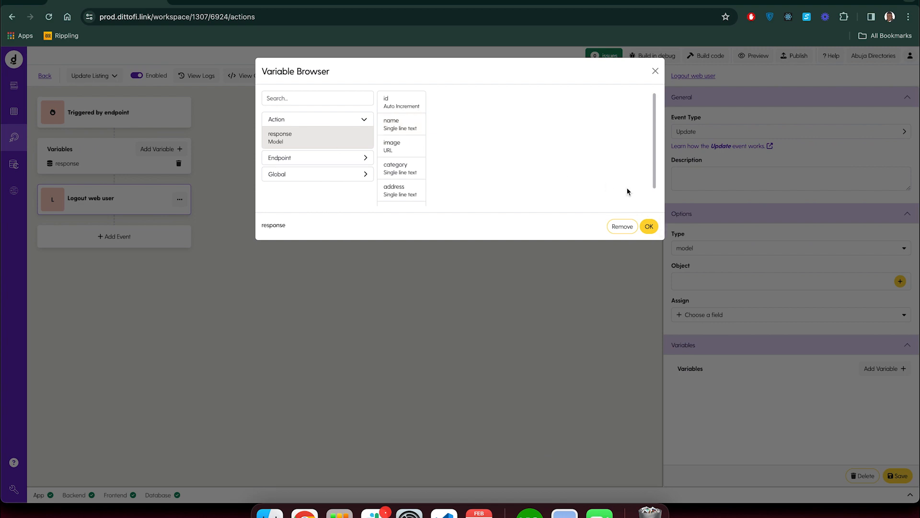
left_click(648, 226)
- Add the Address field to the Update event's assignments and map it to the endpoint's address variable
left_click(700, 318)
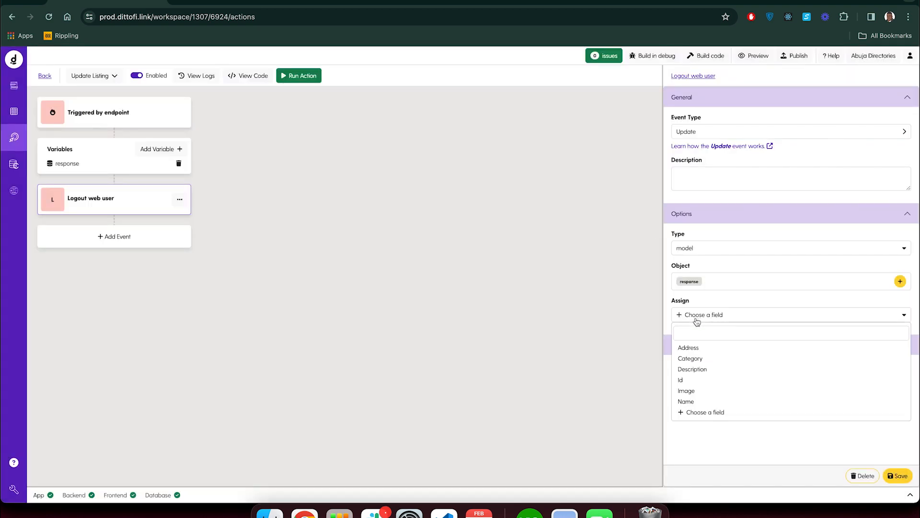
left_click(696, 347)
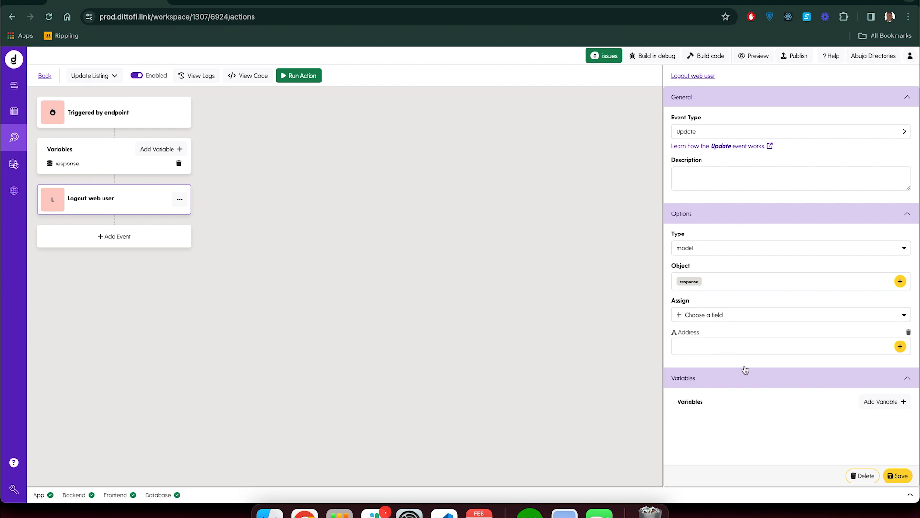
left_click(900, 346)
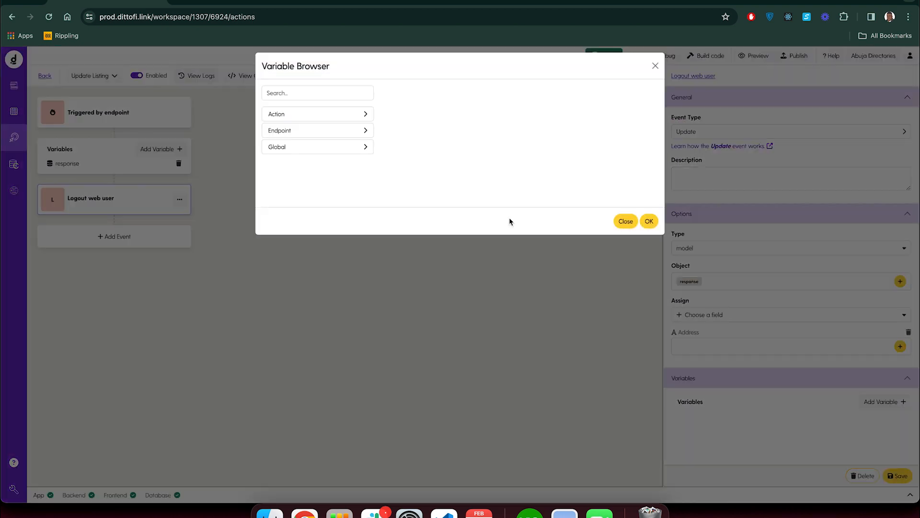
left_click(300, 136)
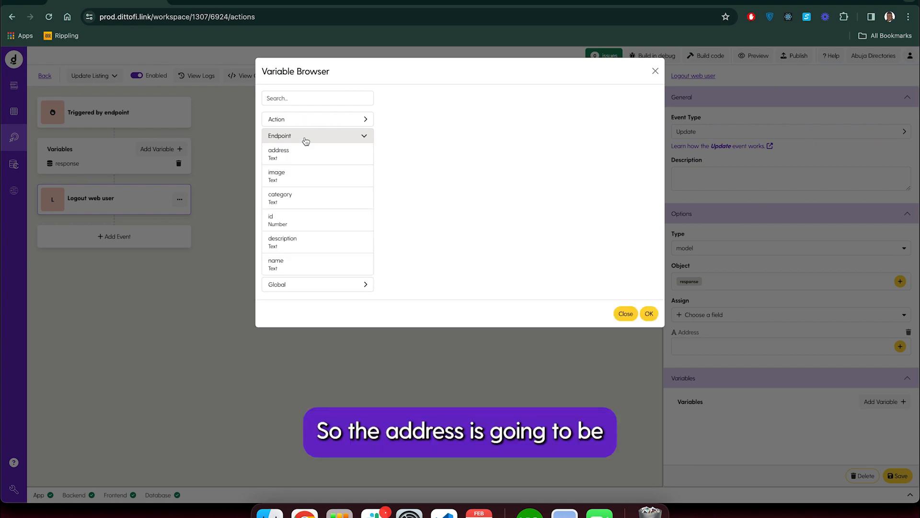
left_click(304, 153)
left_click(649, 314)
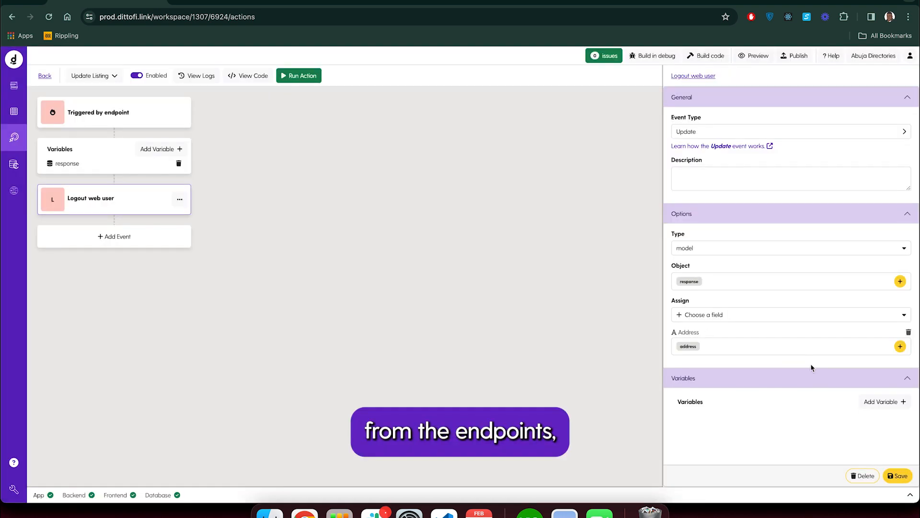
- Add the Category field to the Update event's assignments and map it to the endpoint's category variable
left_click(730, 317)
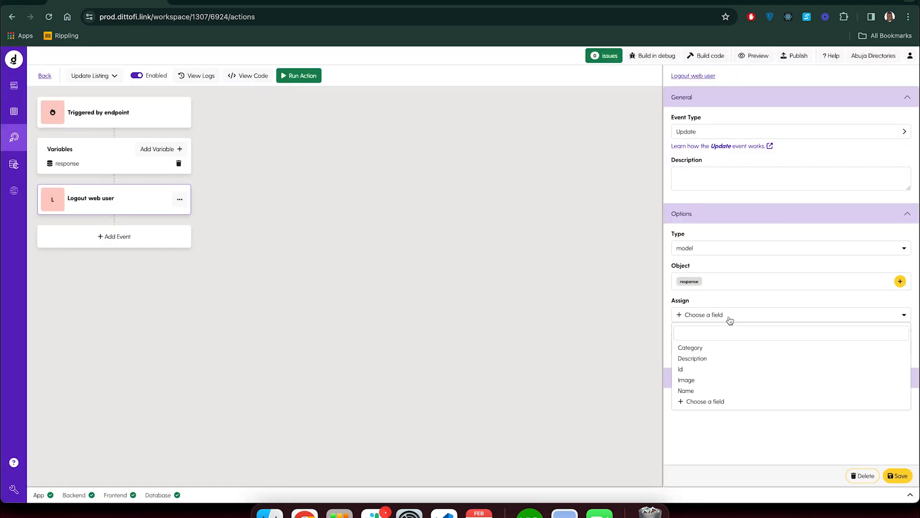
left_click(693, 349)
left_click(900, 379)
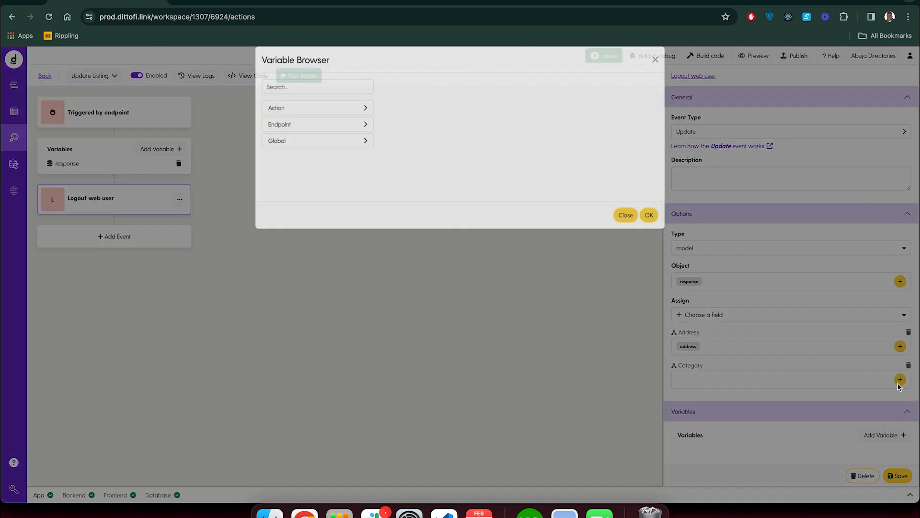
left_click(287, 121)
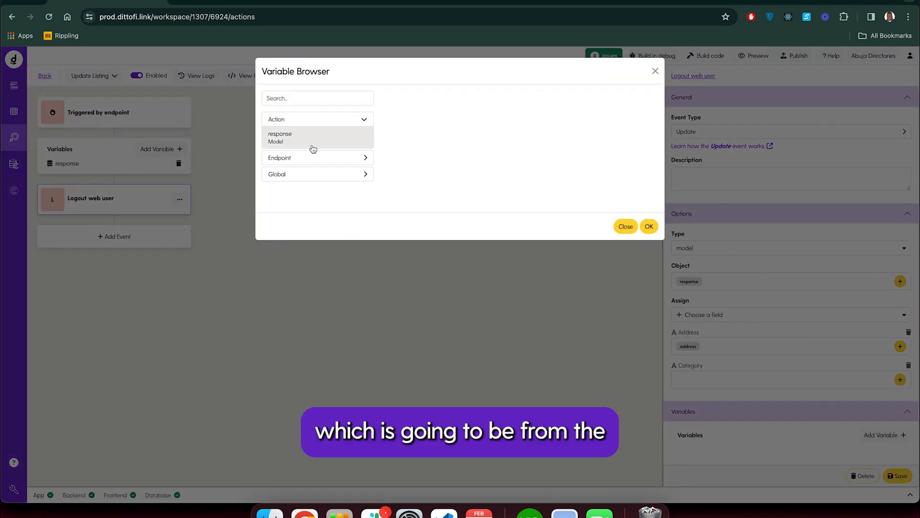
left_click(290, 157)
left_click(308, 224)
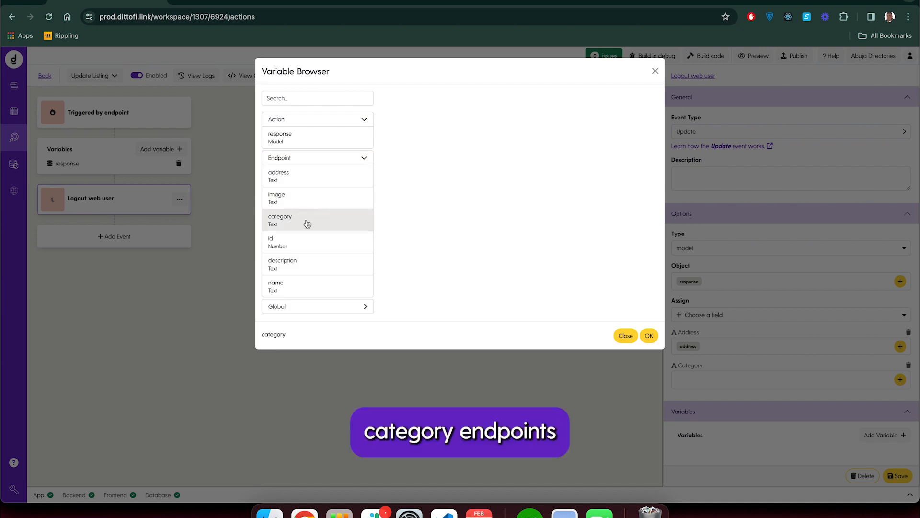
left_click(650, 337)
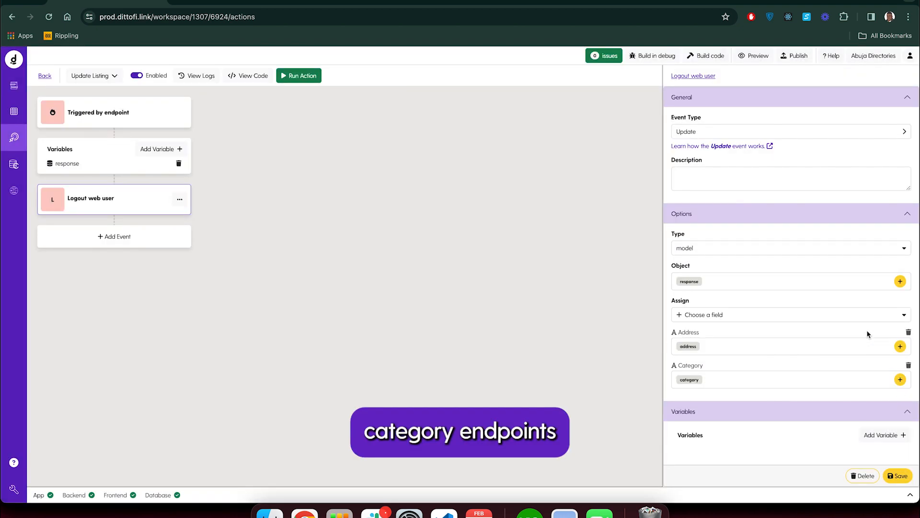
- Add the Image field to the Update event's assignments and map it to the endpoint's image variable
left_click(760, 317)
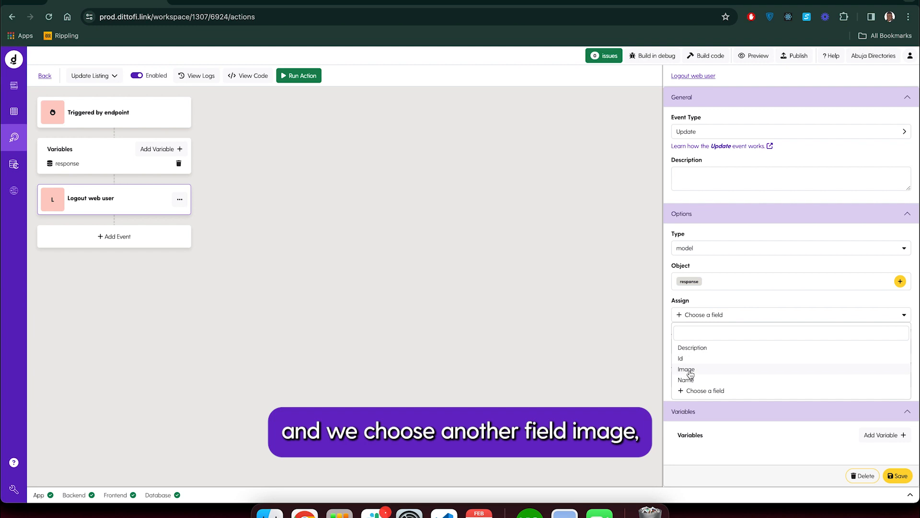
left_click(687, 370)
left_click(892, 413)
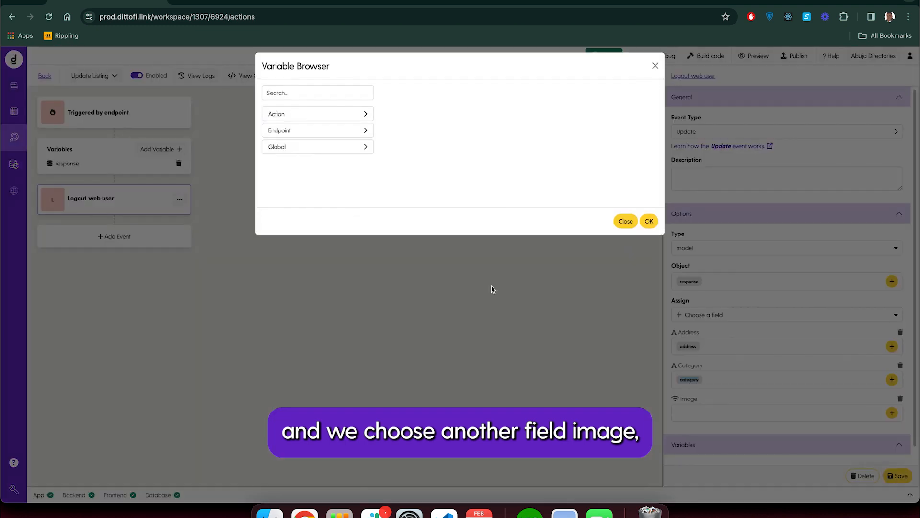
left_click(290, 138)
left_click(289, 183)
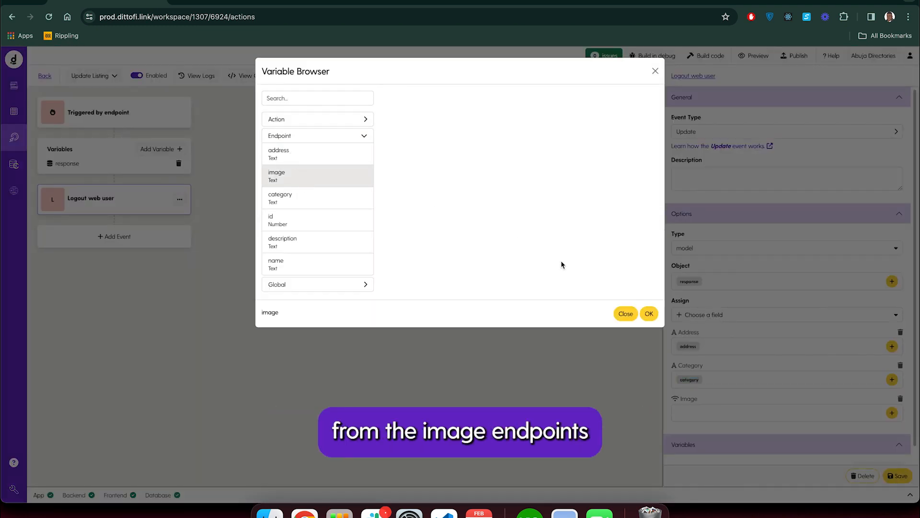
left_click(649, 313)
- Add the Name field to the Update event's assignments and map it to the endpoint's name variable
scroll(759, 391, "down", 1)
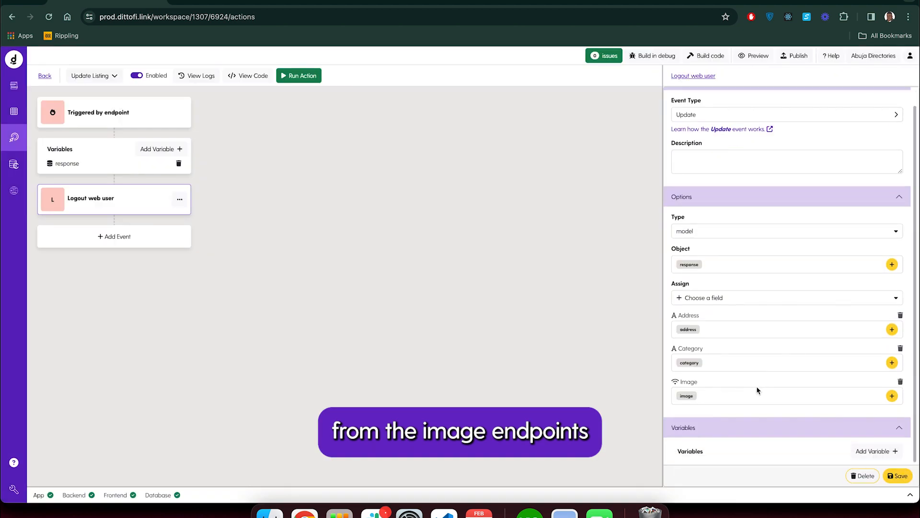
left_click(695, 297)
left_click(698, 352)
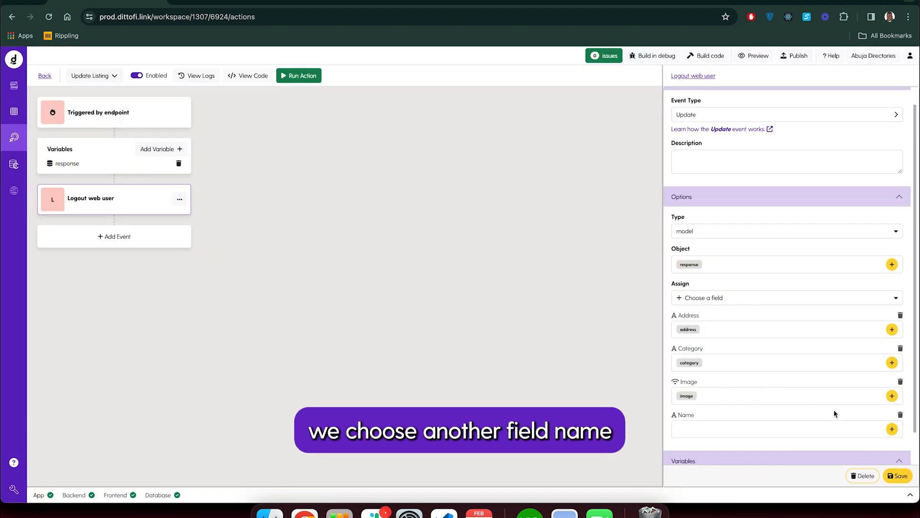
left_click(891, 429)
left_click(331, 136)
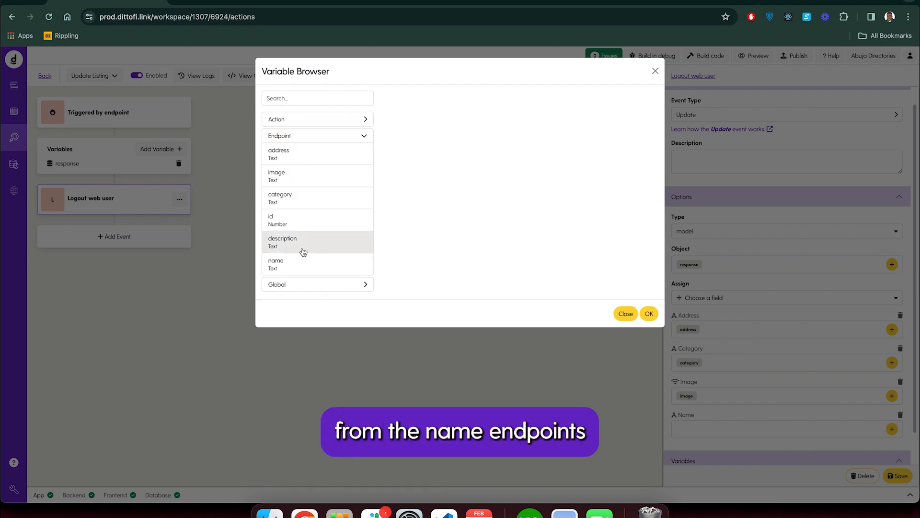
left_click(307, 264)
left_click(649, 313)
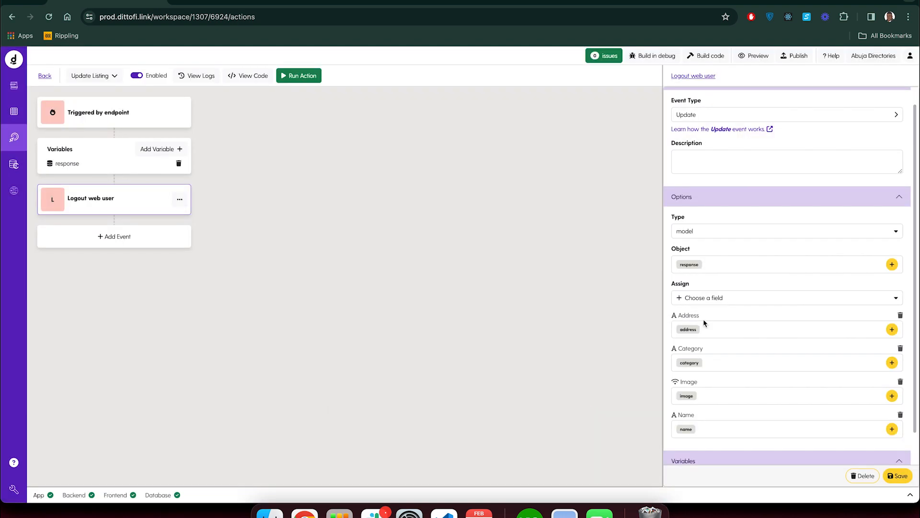
- Add the Description field to the Update event's assignments and map it to the endpoint's description variable
left_click(702, 298)
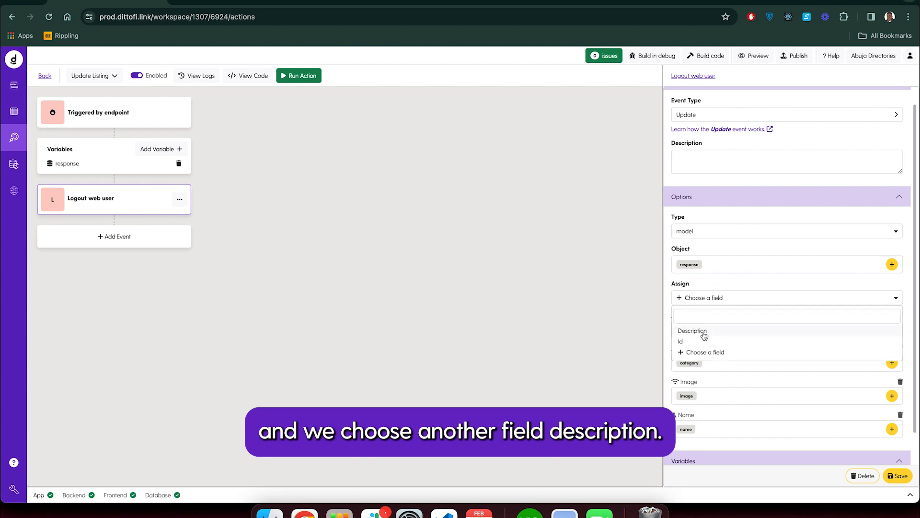
left_click(704, 332)
left_click(892, 462)
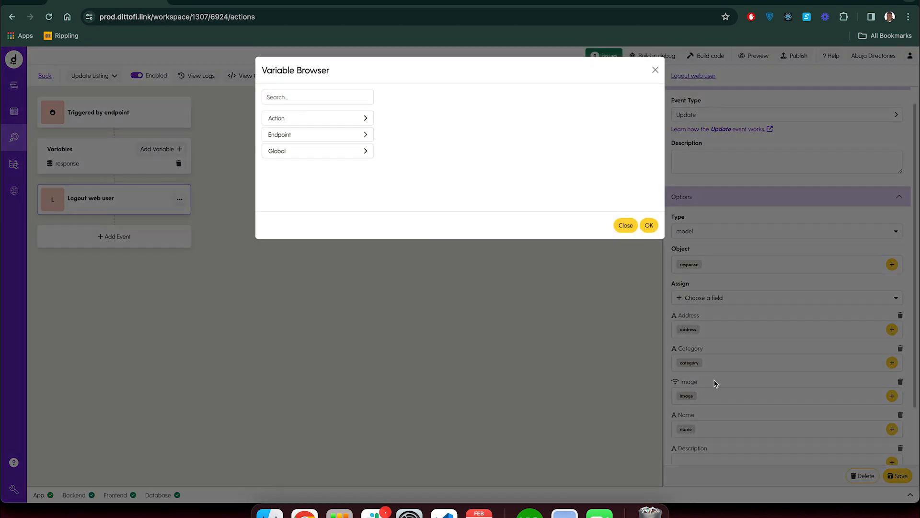
left_click(302, 131)
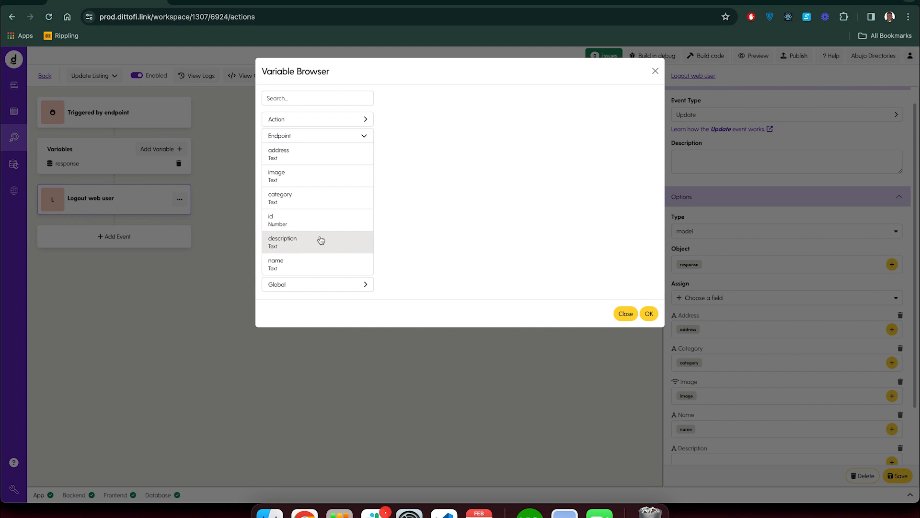
left_click(320, 241)
left_click(649, 313)
- Save the Update event and build the app's code
scroll(724, 360, "down", 3)
left_click(893, 477)
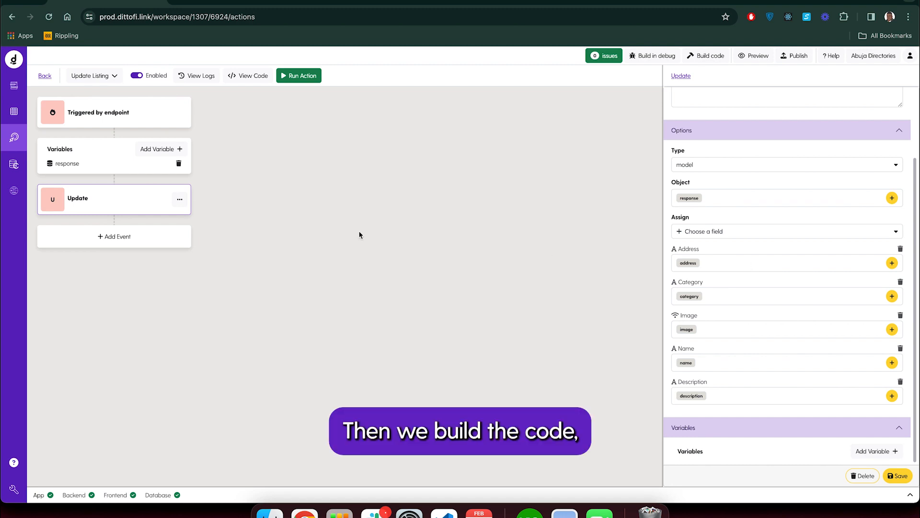
left_click(717, 58)
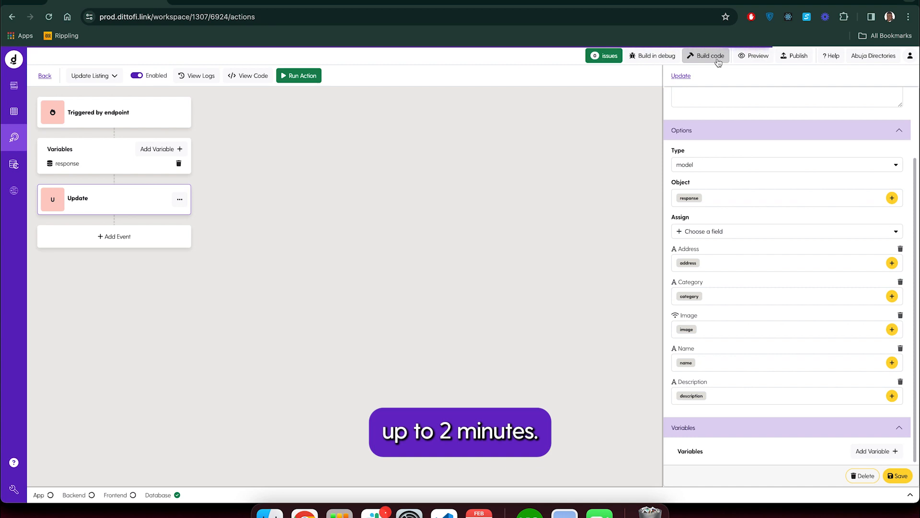
- Start a test run of the Update Listing action and set its address, category and description query variables to test
left_click(319, 86)
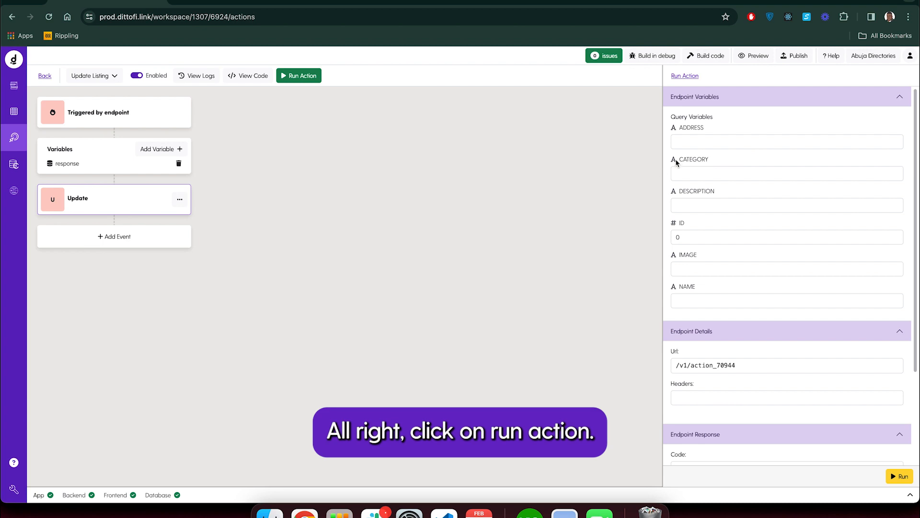
left_click(695, 144)
left_click(728, 165)
left_click(727, 173)
left_click(730, 197)
left_click(730, 205)
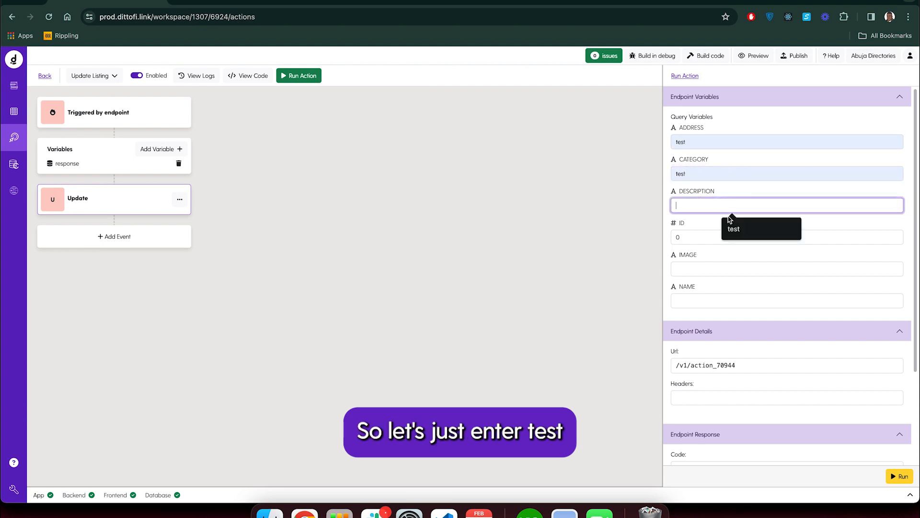
left_click(733, 228)
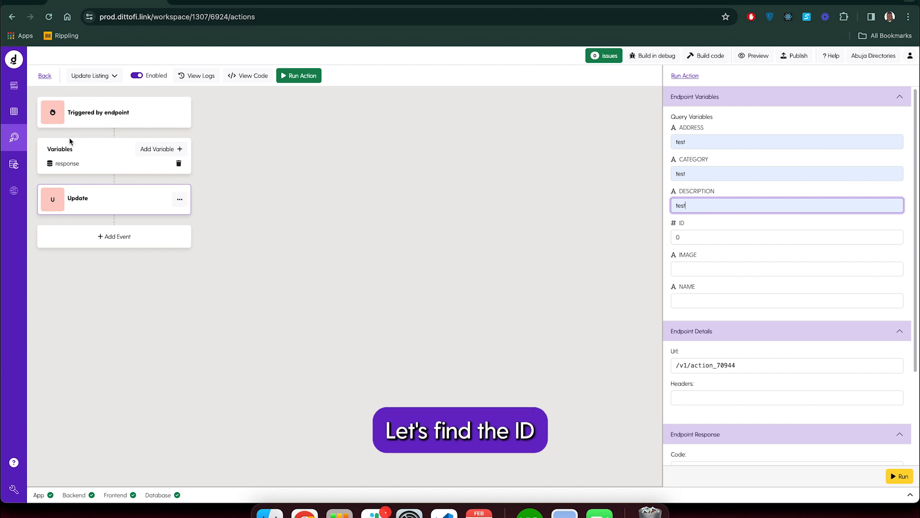
- Look up the Millennium Park record's Id in the Directory table and return to the Update Listing action
left_click(14, 111)
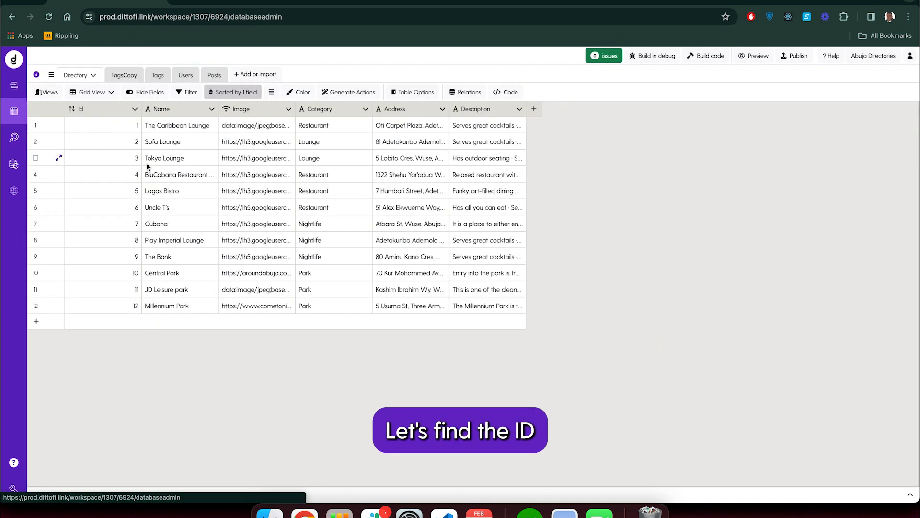
left_click(134, 305)
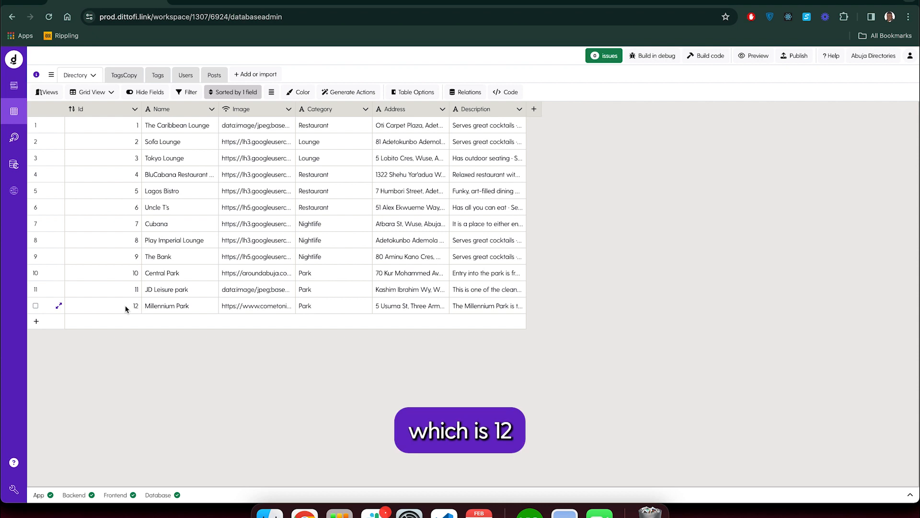
left_click(20, 144)
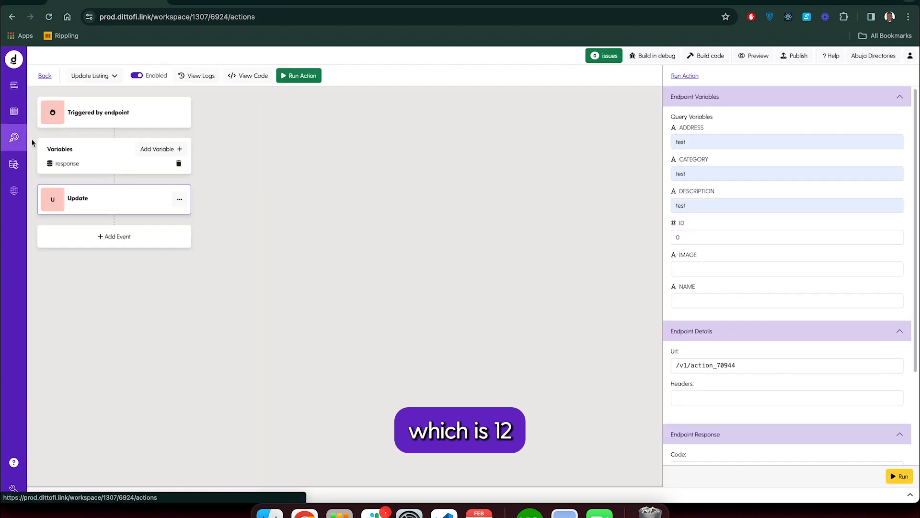
- Set the test run's id to 12 and its image and name to test, then run the action and review the response
left_click(677, 269)
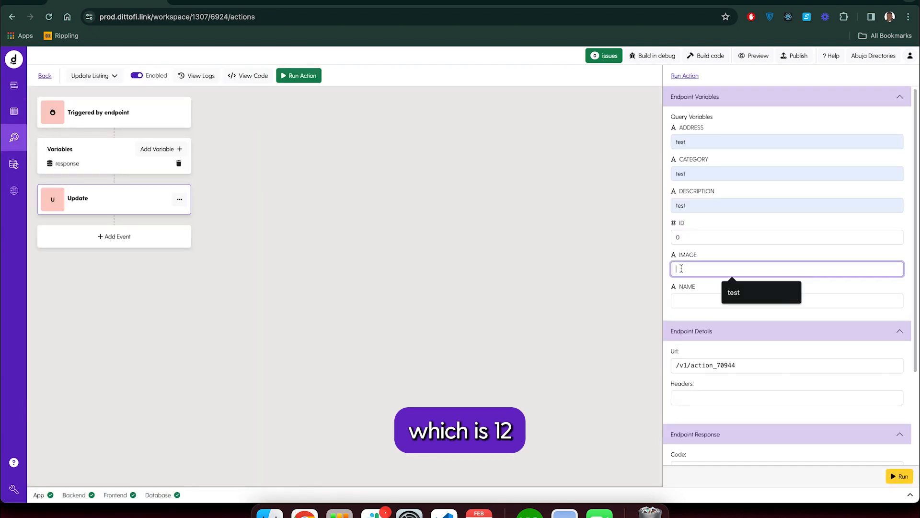
left_click(687, 238)
type("12")
left_click(701, 270)
left_click(731, 290)
left_click(717, 303)
left_click(733, 324)
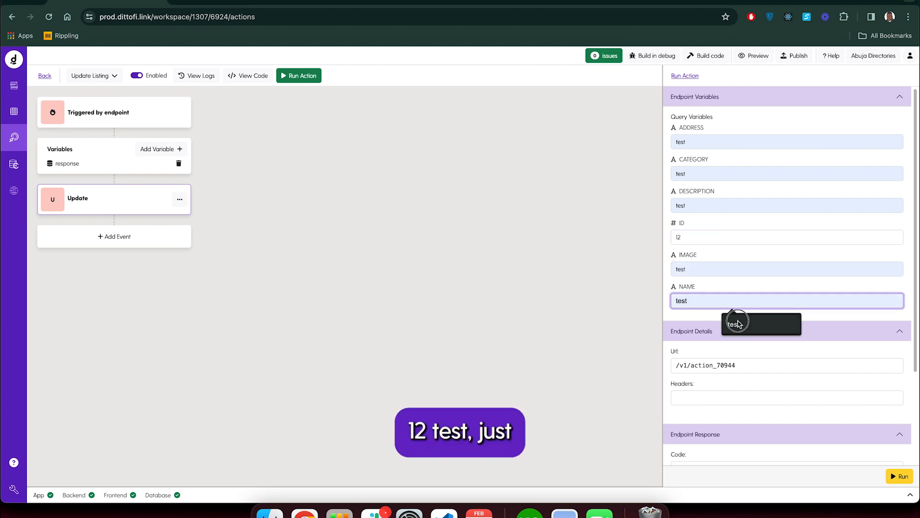
left_click(896, 476)
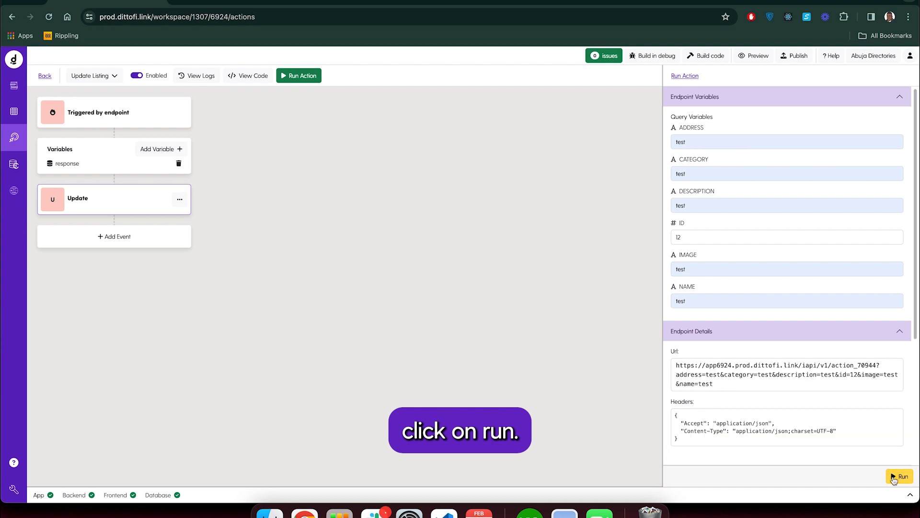
scroll(756, 363, "down", 5)
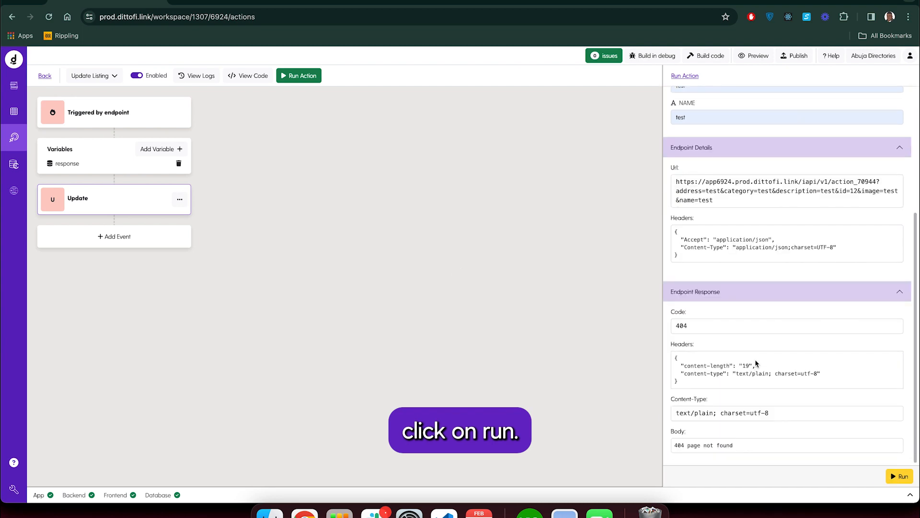
- Rebuild the app's code, rerun the action with the same test values and check the endpoint response code
left_click(709, 60)
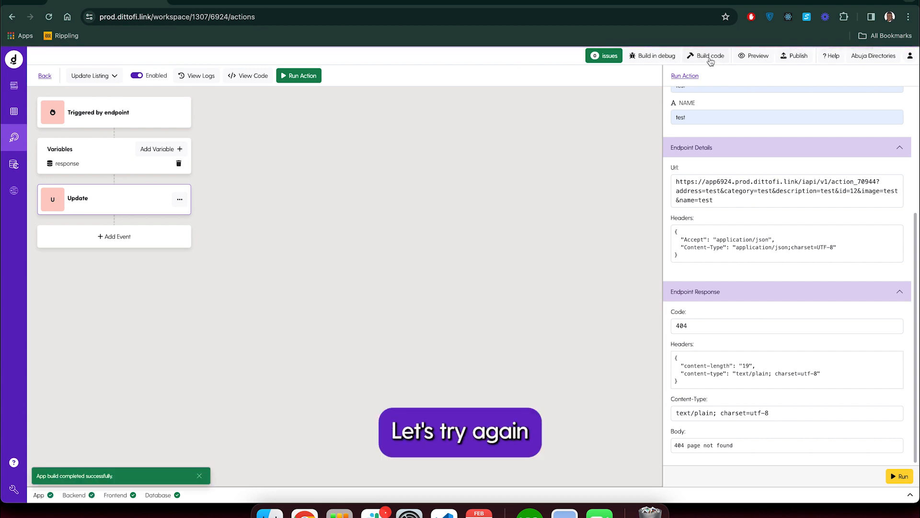
left_click(901, 477)
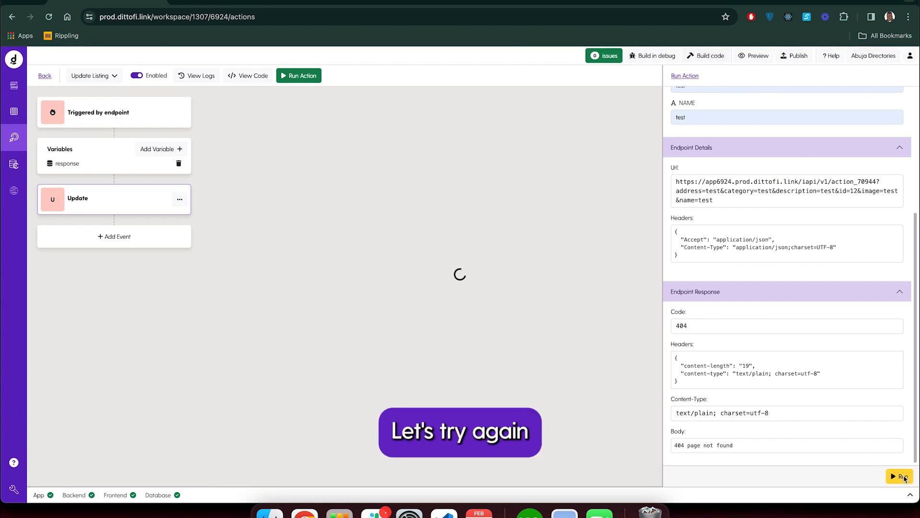
scroll(785, 384, "down", 3)
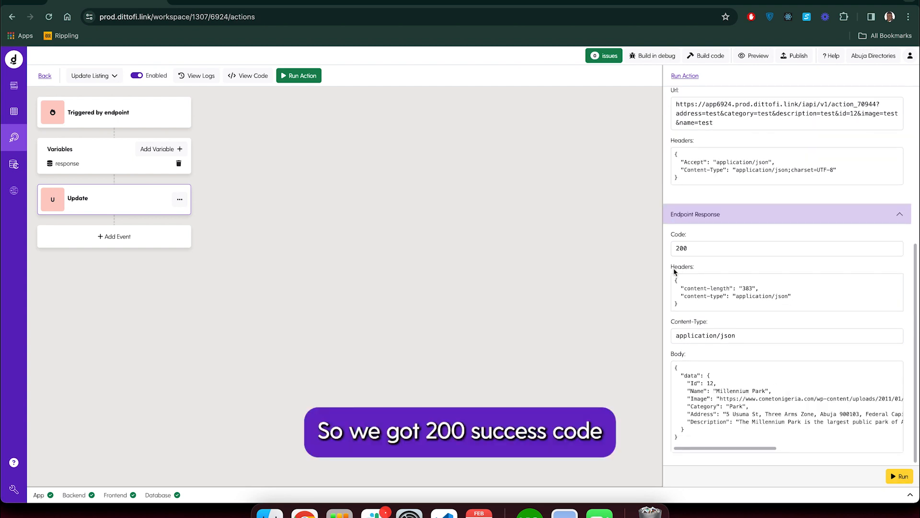
double_click(682, 247)
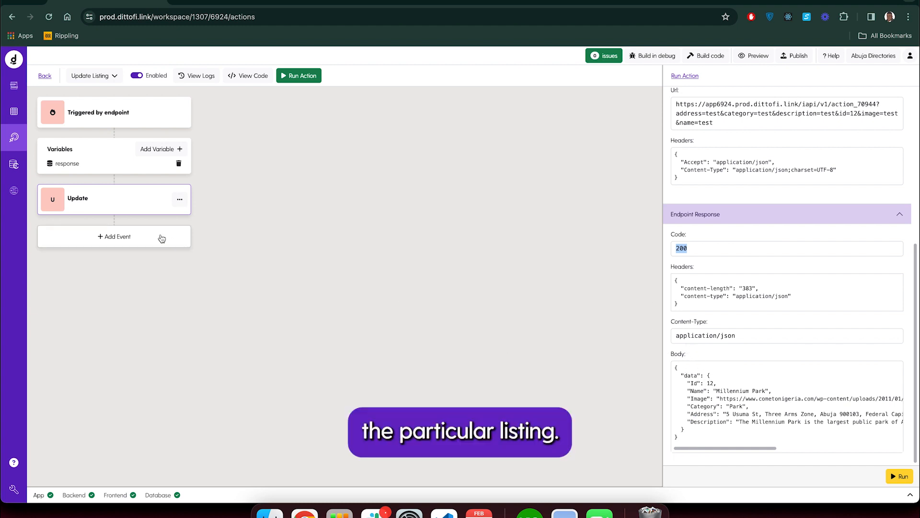
- Reload the Directory table's data by switching to TagsCopy and back to check the record with Id 12
left_click(14, 111)
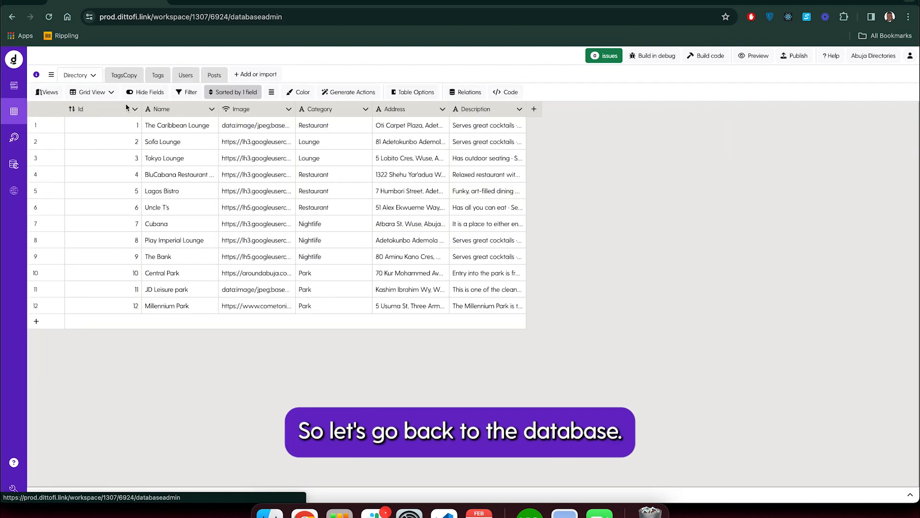
left_click(123, 75)
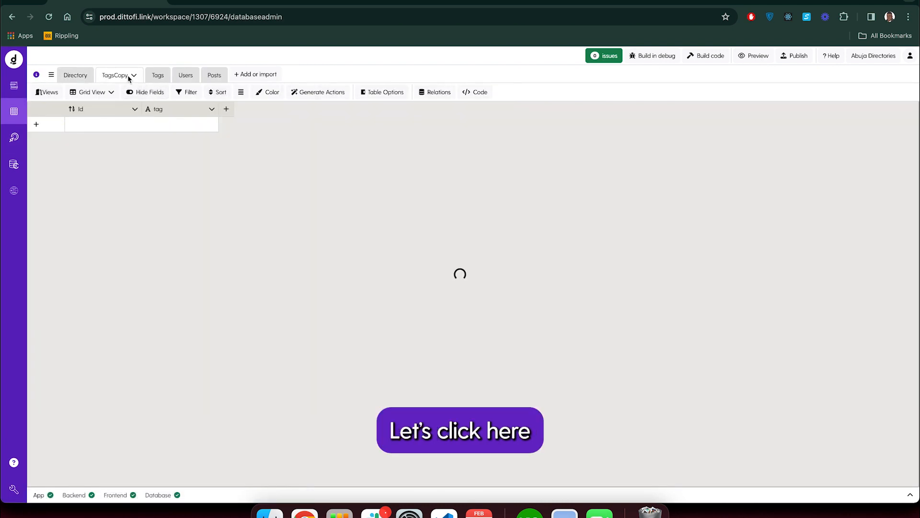
left_click(77, 77)
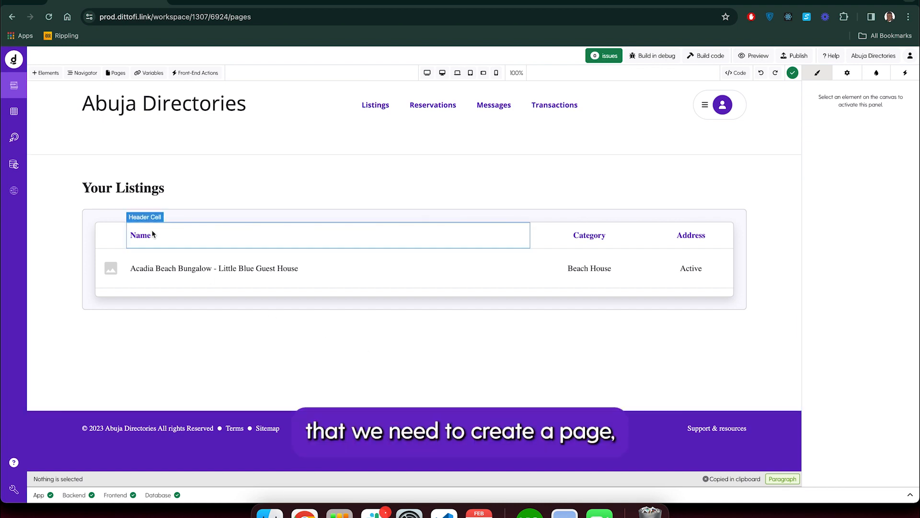
- Create a new page from the Empty template and open the settings of Page 1
left_click(117, 75)
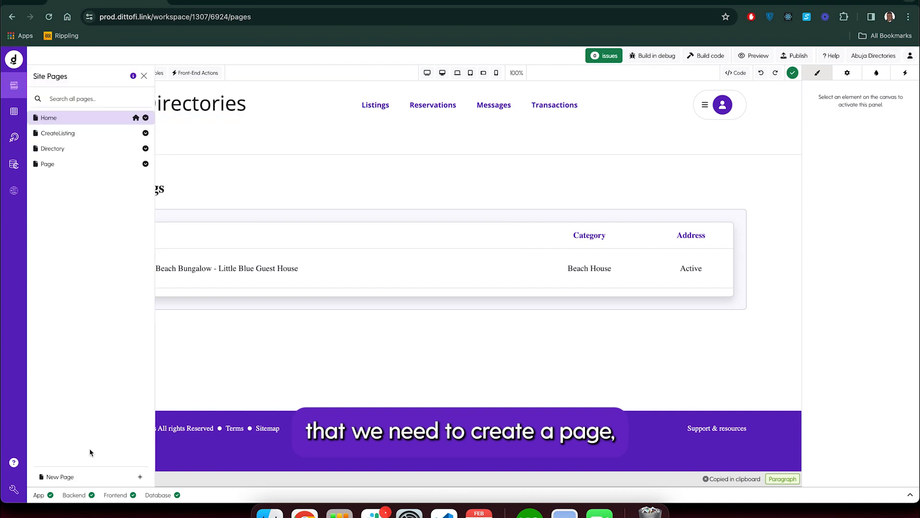
left_click(77, 474)
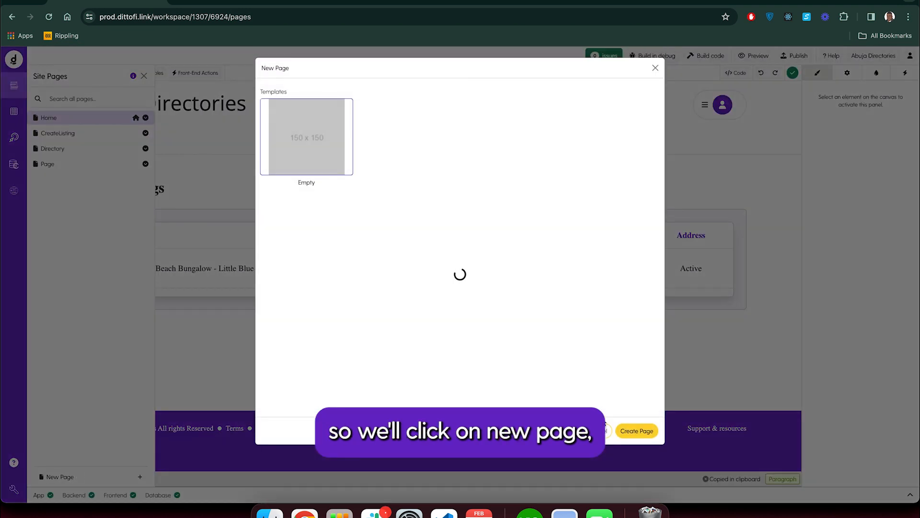
left_click(626, 432)
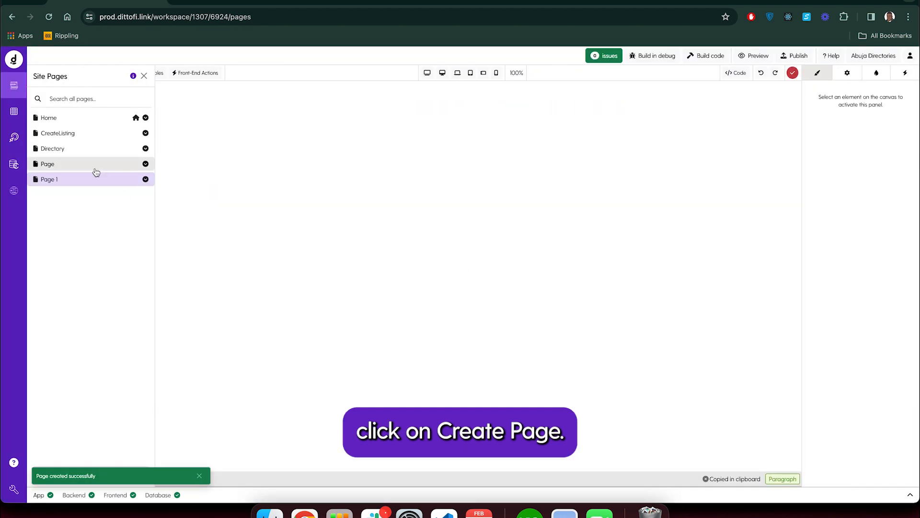
left_click(146, 179)
left_click(125, 193)
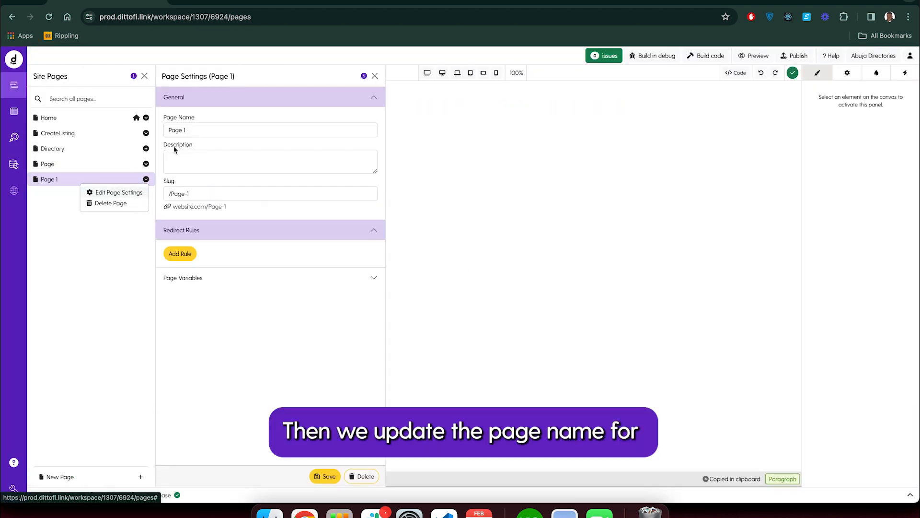
- Enter UpdateListing as the new page's name and /update-listing as its slug
left_click_drag(191, 127, 151, 132)
type("U")
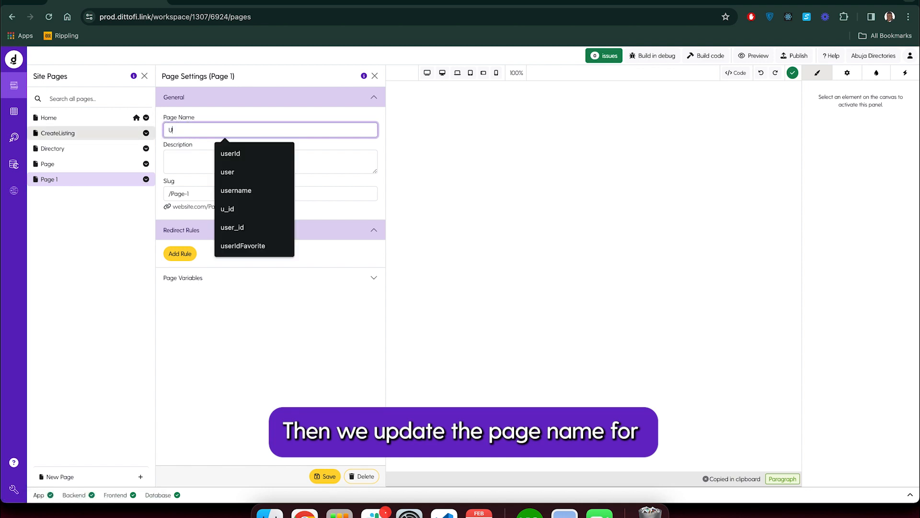
type("pdateListing")
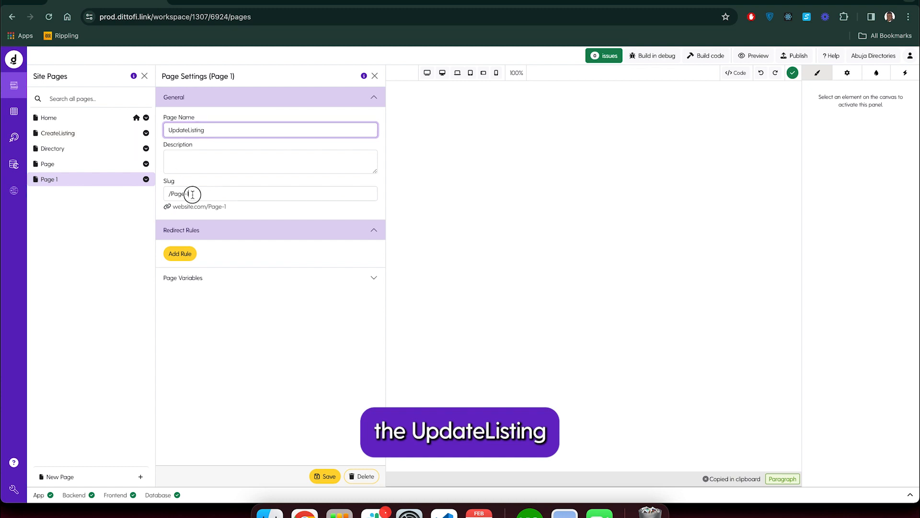
left_click_drag(191, 194, 174, 194)
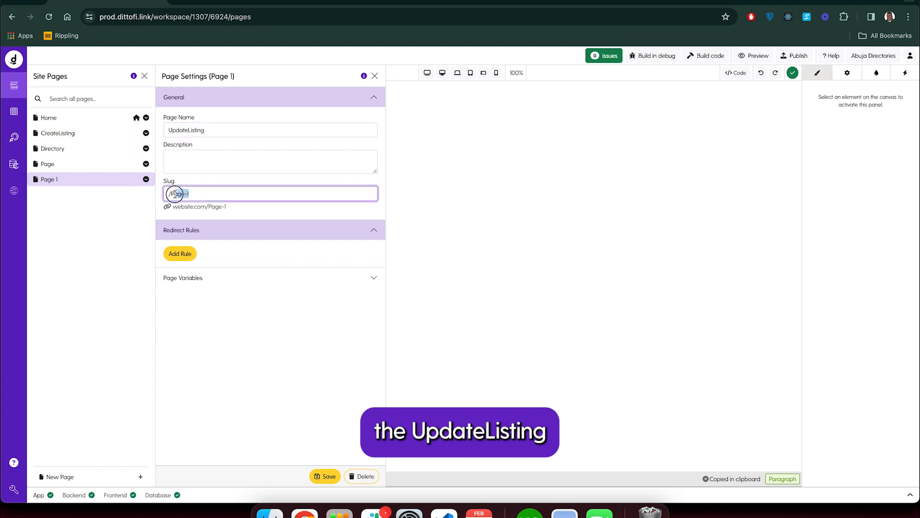
key("BackSpace")
type("update-li")
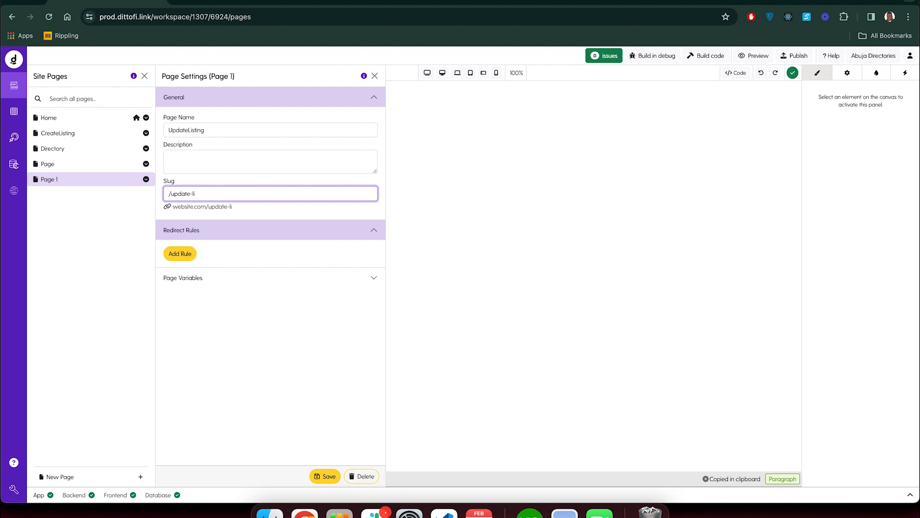
type("sting")
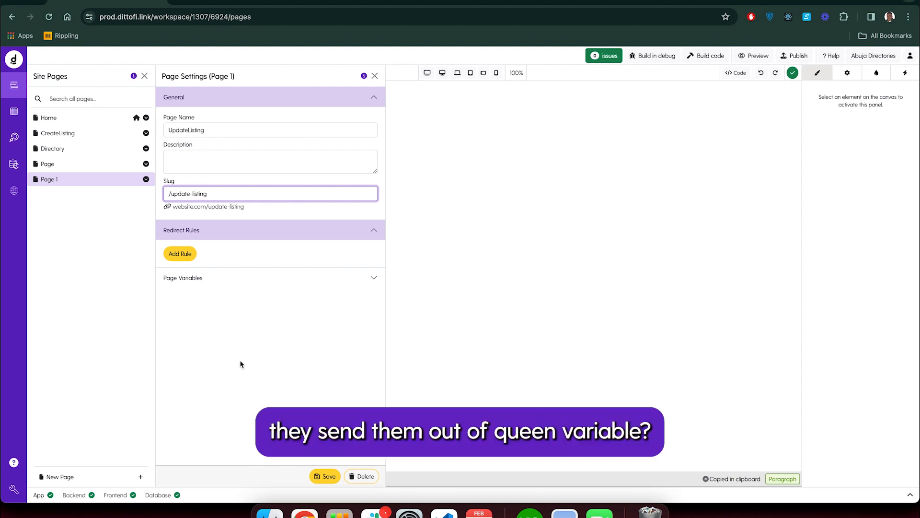
- Add a query variable named listingsId of kind Number to the new page
left_click(199, 281)
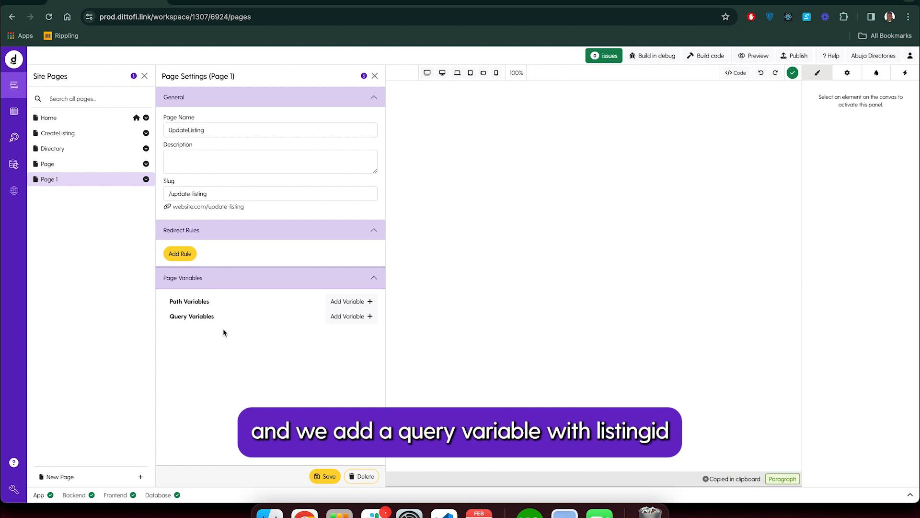
left_click(335, 318)
left_click(372, 125)
type("li")
left_click(406, 148)
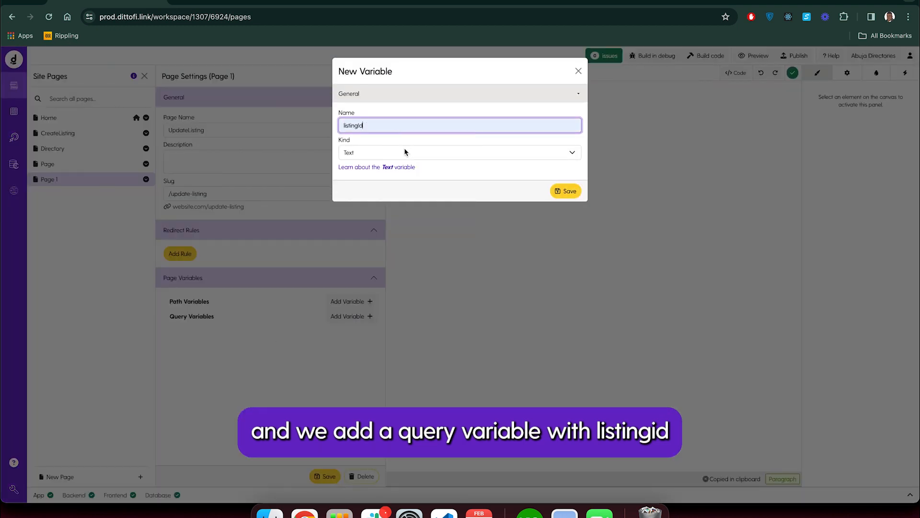
left_click(403, 152)
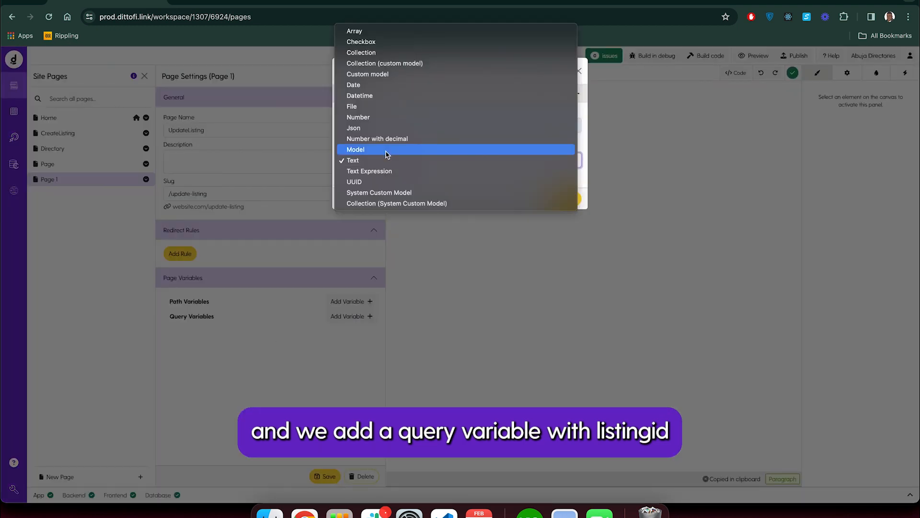
left_click(360, 117)
left_click(357, 127)
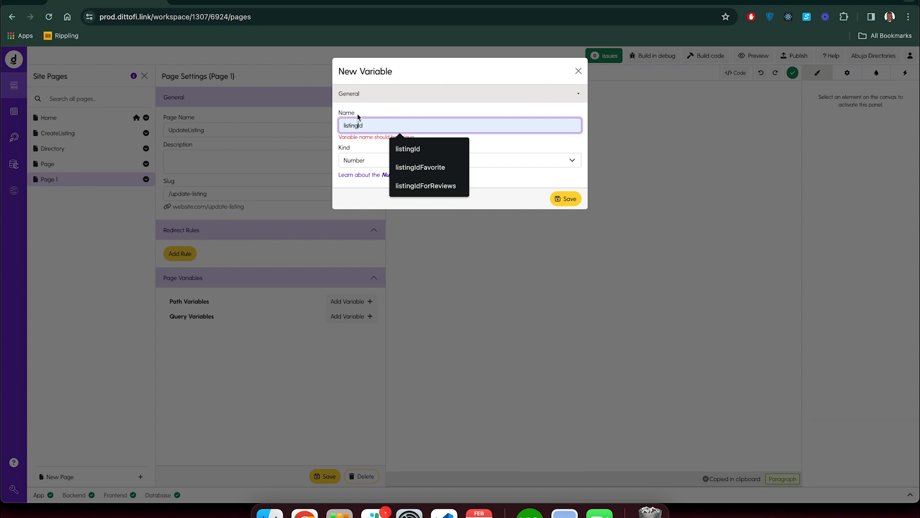
type("s")
left_click(555, 190)
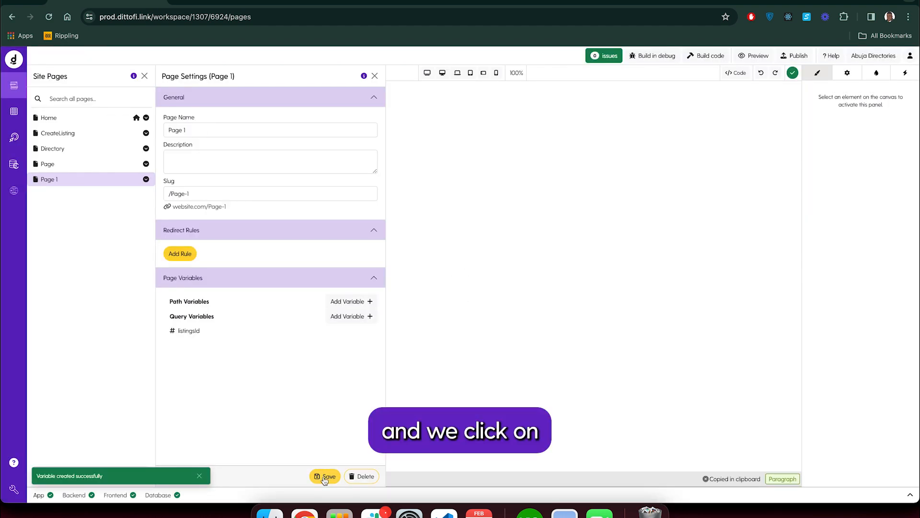
- Rename Page 1 as UpdateListing, set its slug to /update-listing, and save the page settings
left_click(192, 126)
triple_click(194, 127)
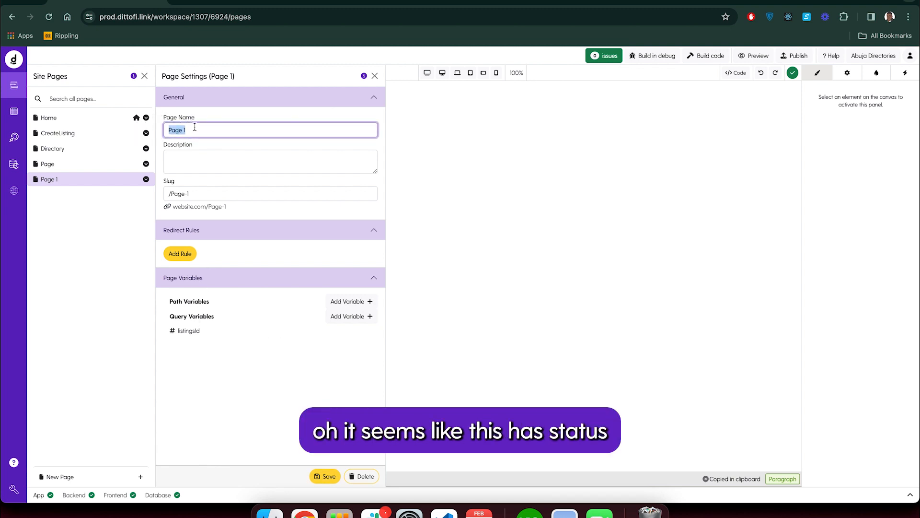
type("UpdateLi")
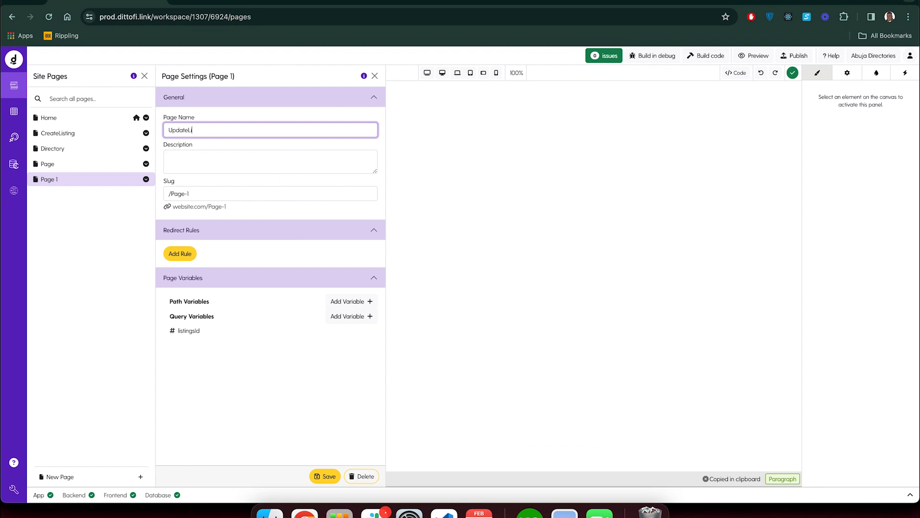
type("sting")
left_click(191, 192)
triple_click(167, 193)
type("/update")
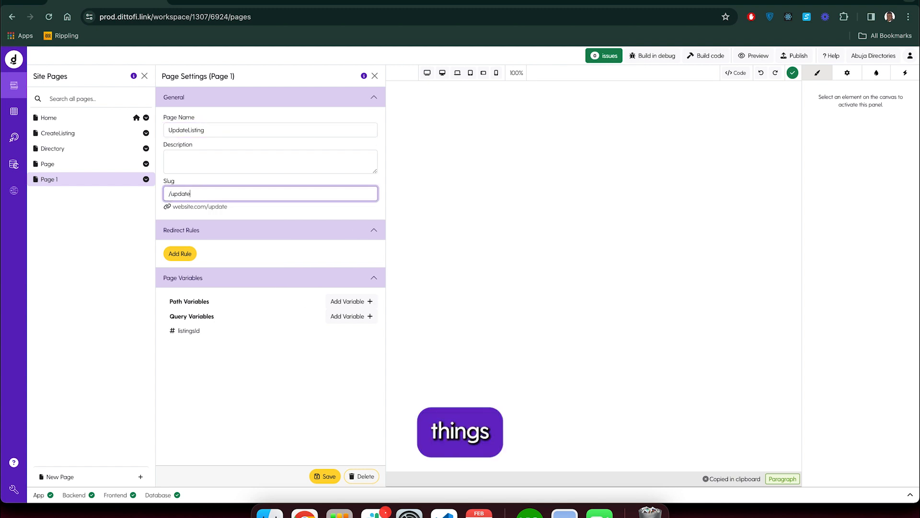
type("-listing")
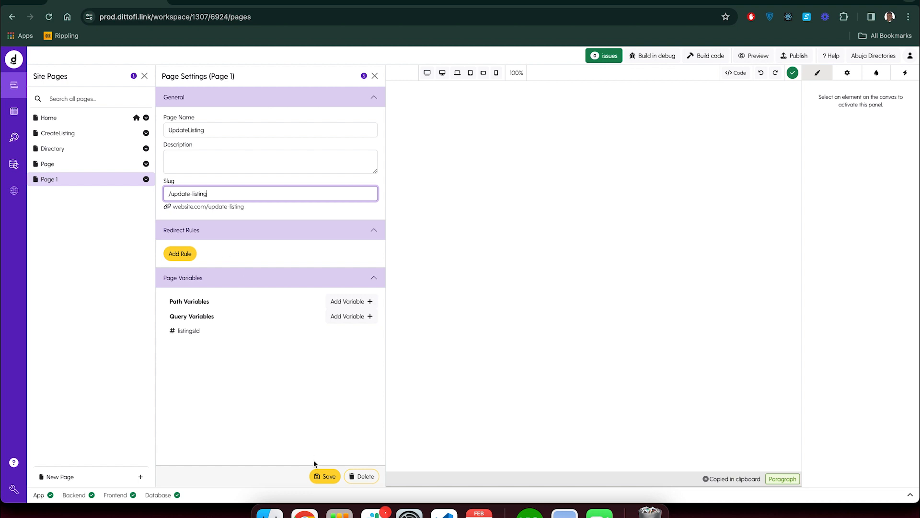
left_click(325, 477)
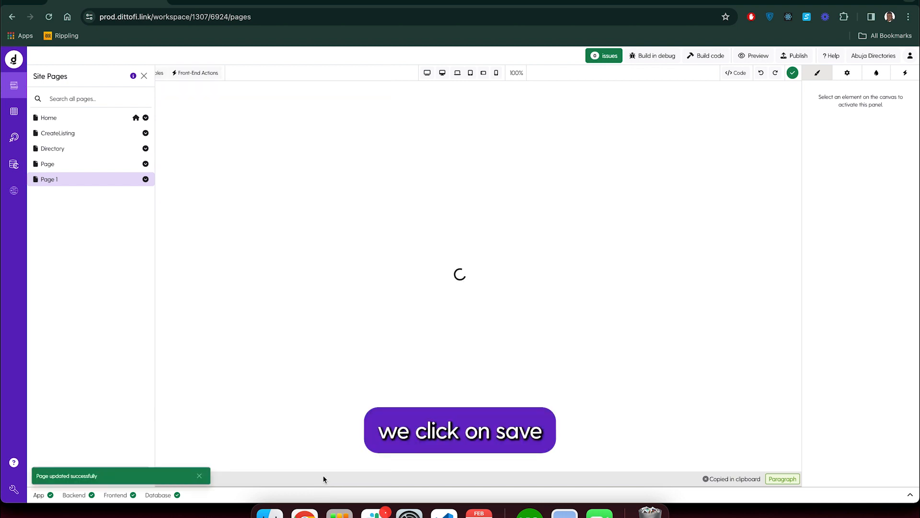
left_click(145, 76)
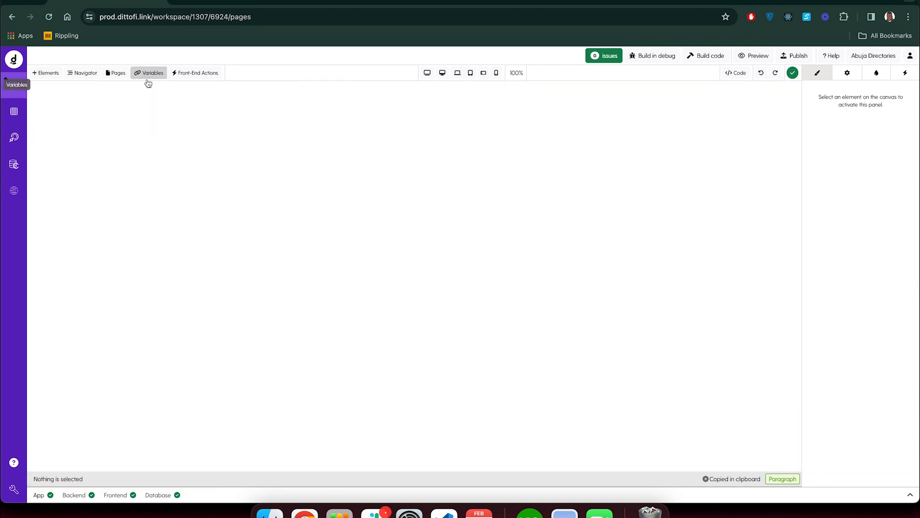
- Add a Div Block to the empty page body and select it
left_click(166, 142)
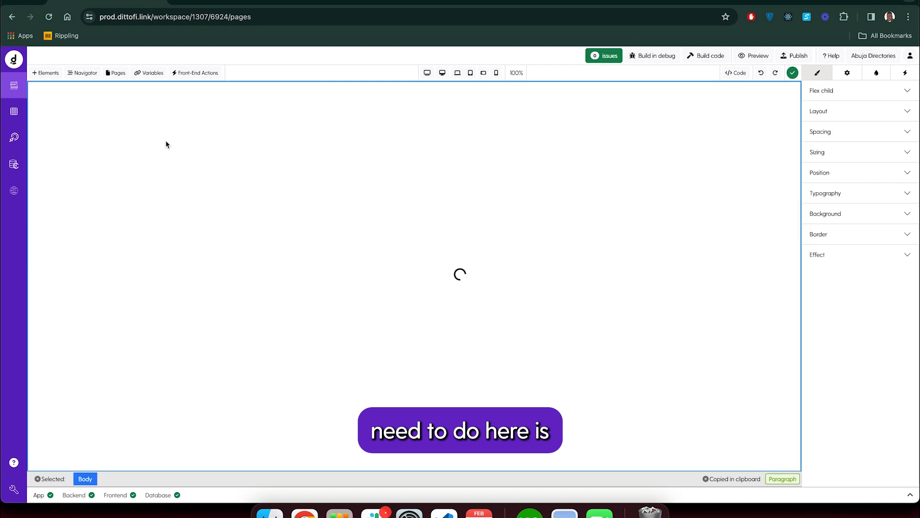
left_click(40, 74)
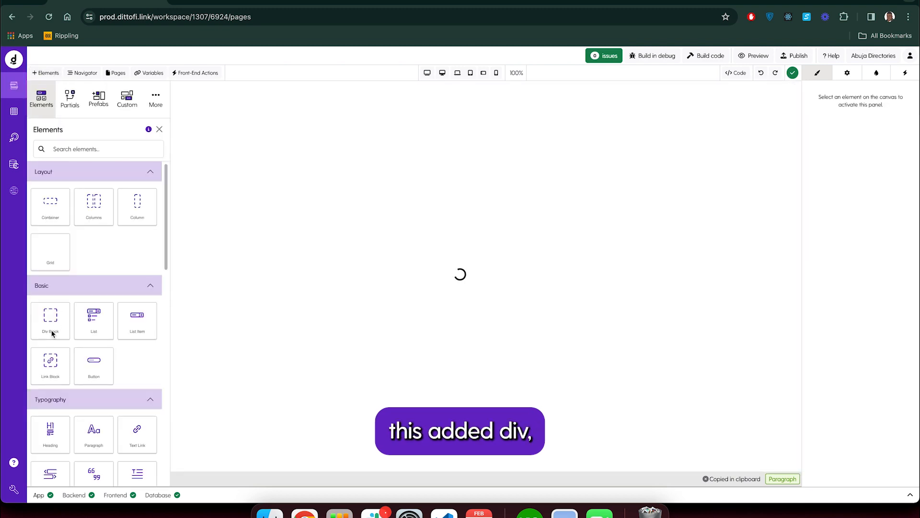
left_click_drag(54, 329, 255, 120)
left_click(349, 102)
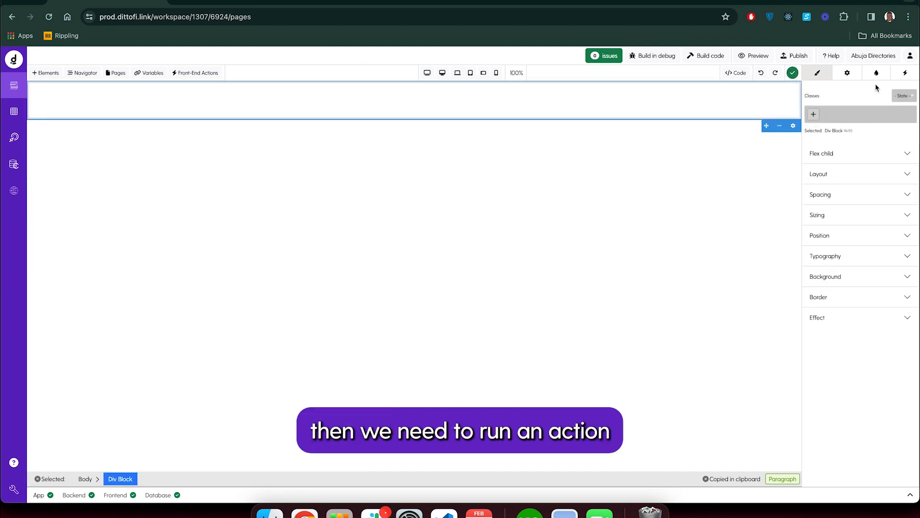
- Add a front-end action to the Div Block with the Component Did Mount trigger
left_click(903, 73)
left_click(870, 94)
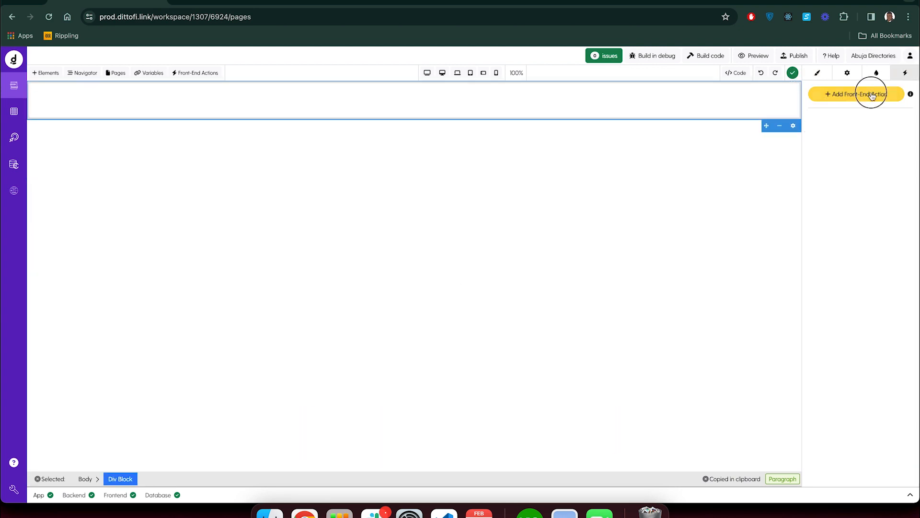
left_click(832, 123)
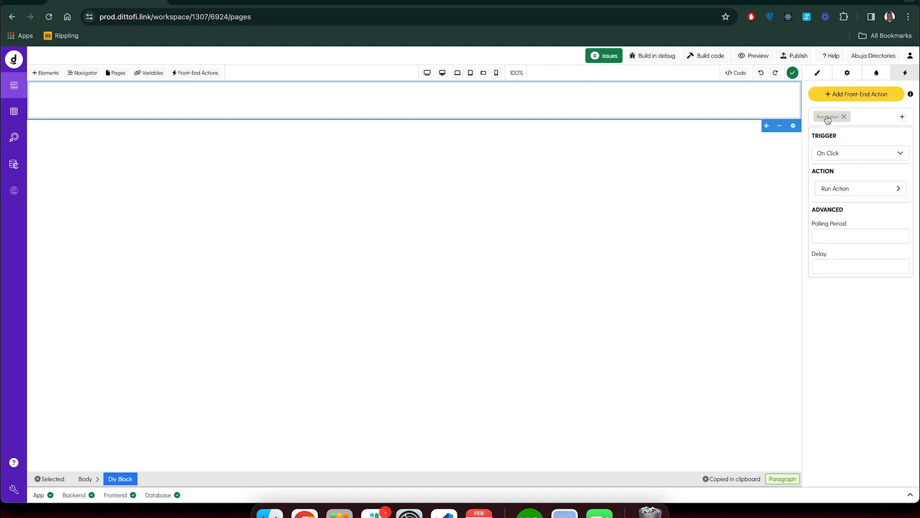
left_click(843, 154)
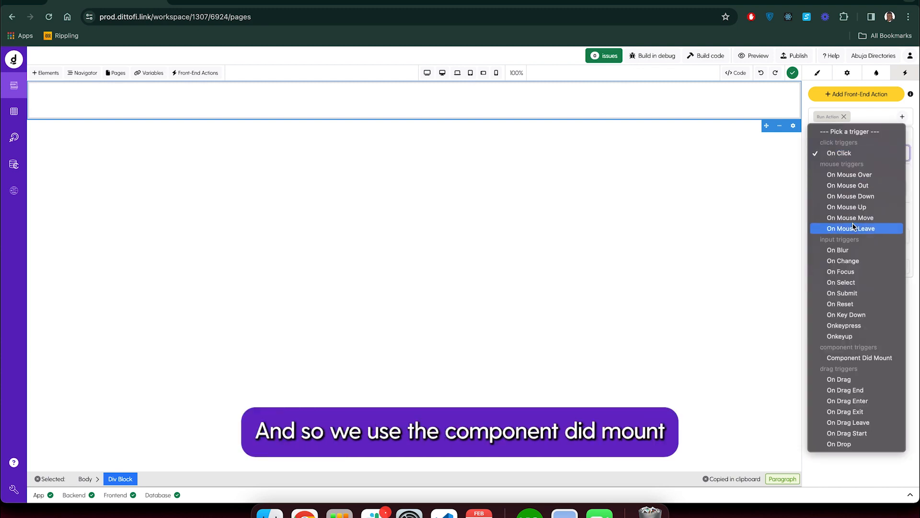
left_click(866, 358)
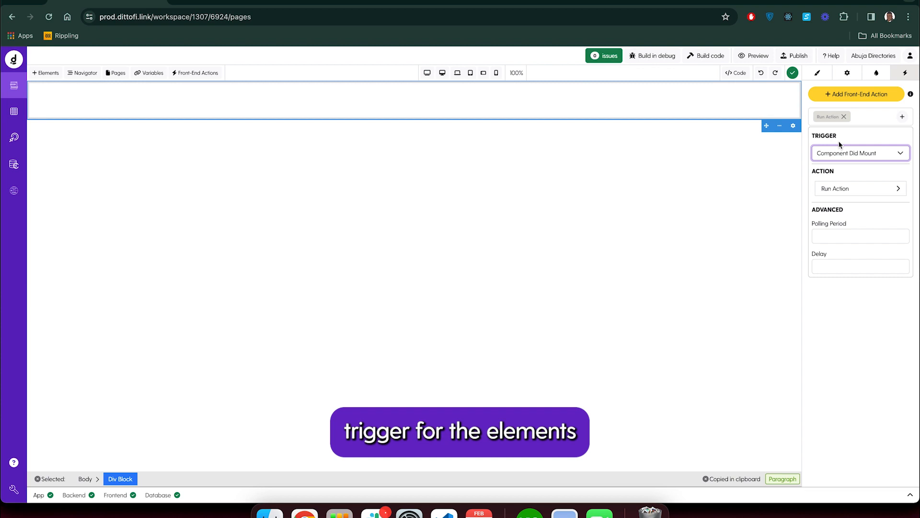
- Make the front-end action run Get A Single Directory, with DirectoryId bound to the page variable listingsId
left_click(834, 194)
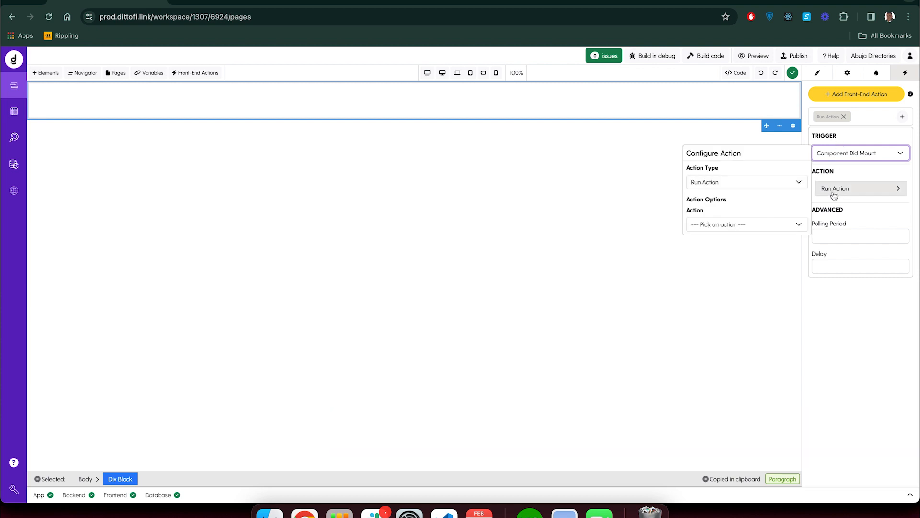
left_click(733, 225)
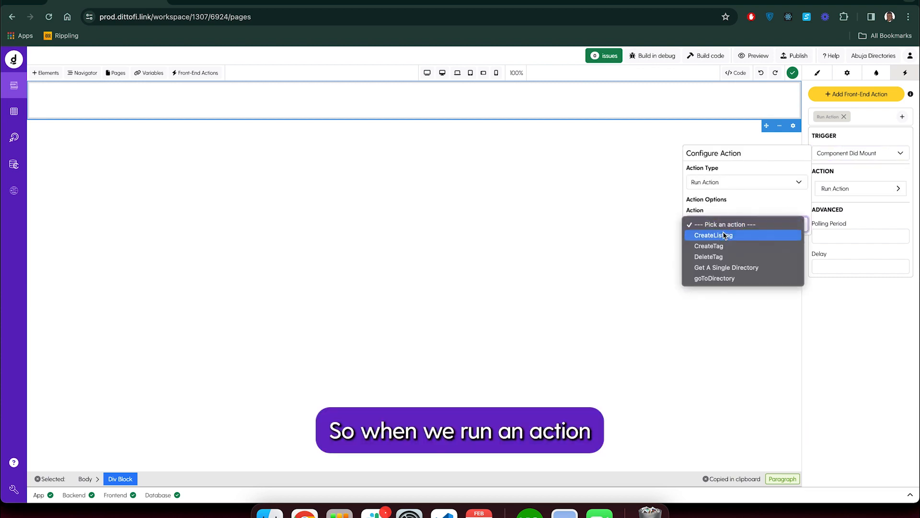
left_click(726, 267)
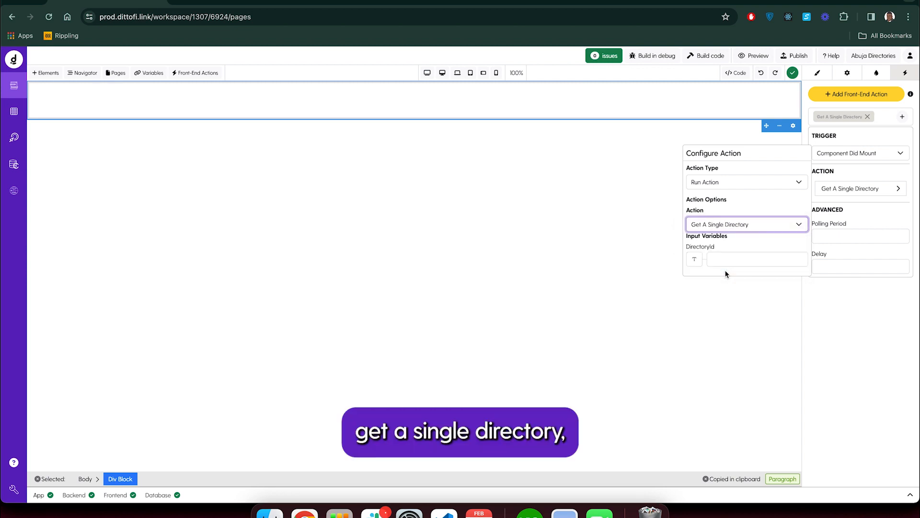
left_click(694, 259)
left_click(310, 165)
left_click(285, 136)
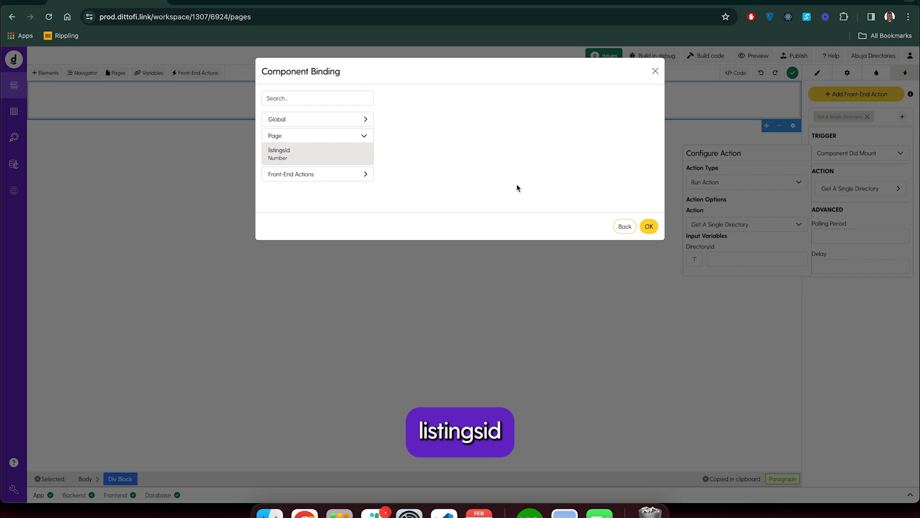
left_click(649, 227)
left_click(867, 327)
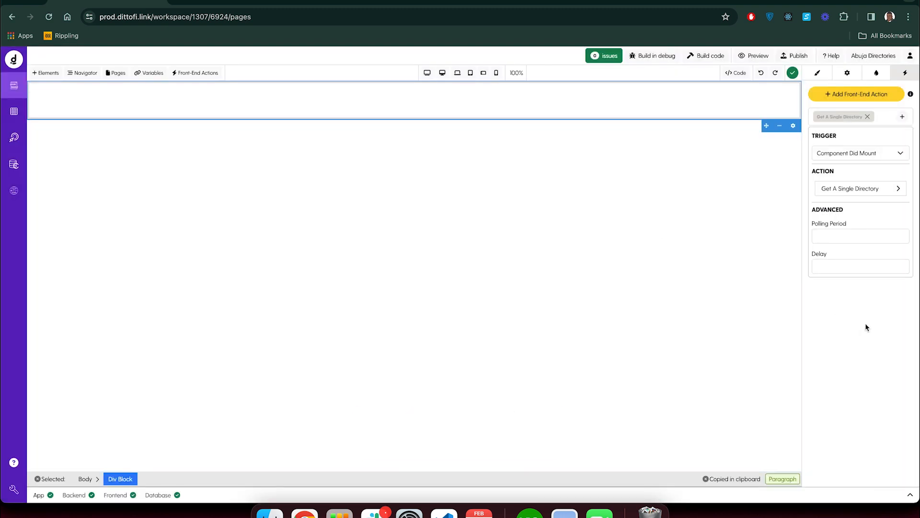
left_click(46, 72)
left_click(267, 112)
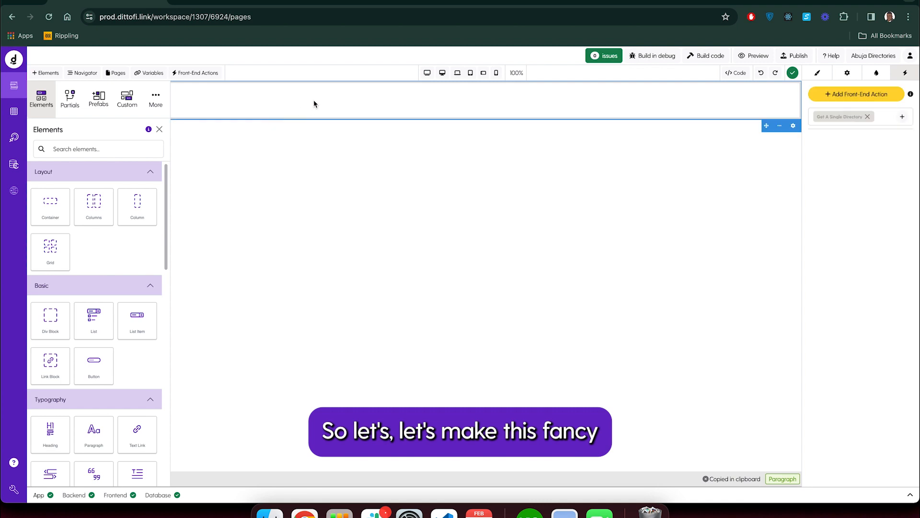
left_click(159, 130)
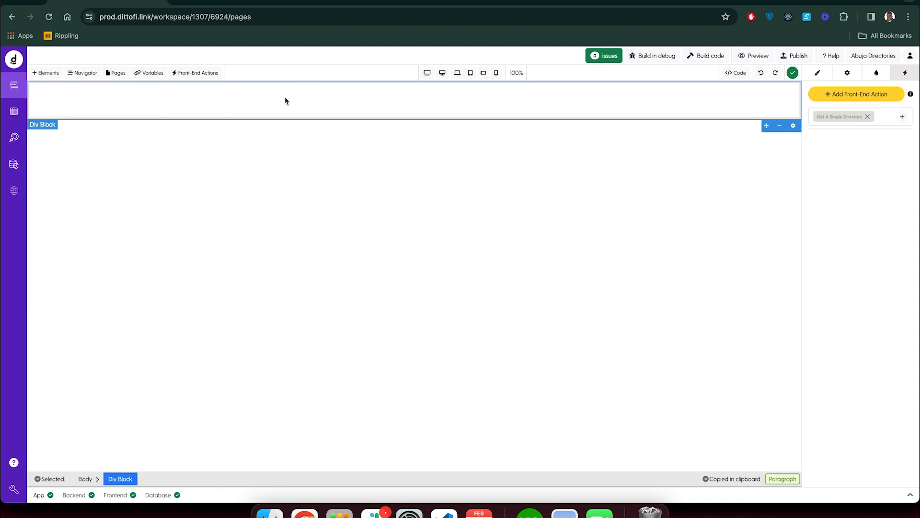
- Set the Div Block's ClassName preview value to container-lg
left_click(847, 73)
left_click(819, 225)
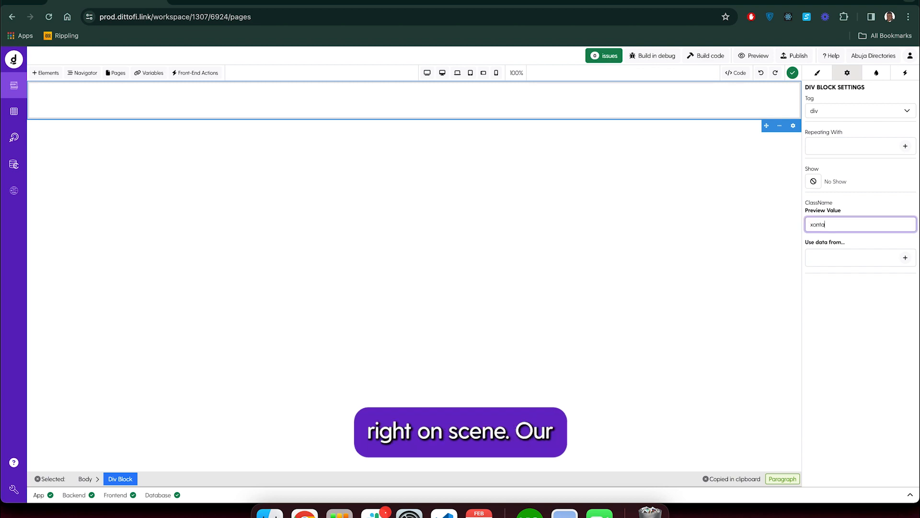
type("xontainer-lg")
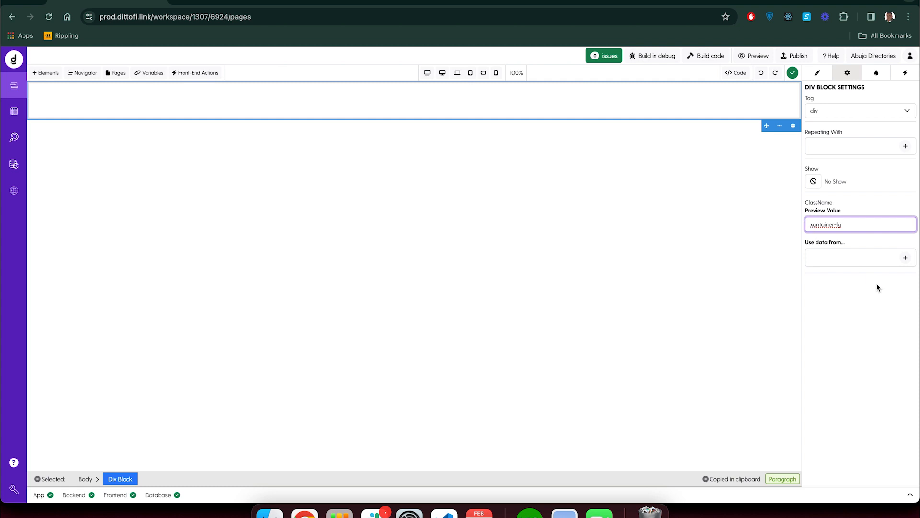
left_click(43, 100)
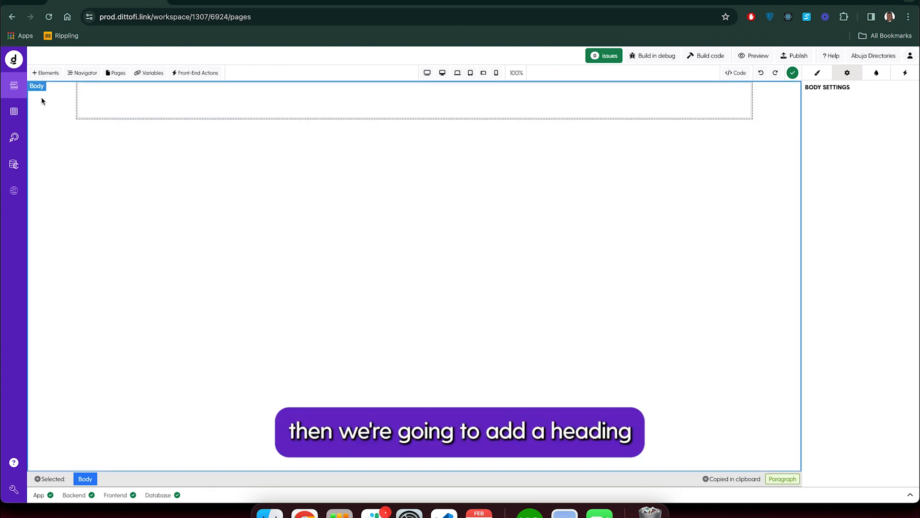
- Add a heading inside the Div Block and set its text to "Update listing"
left_click(46, 72)
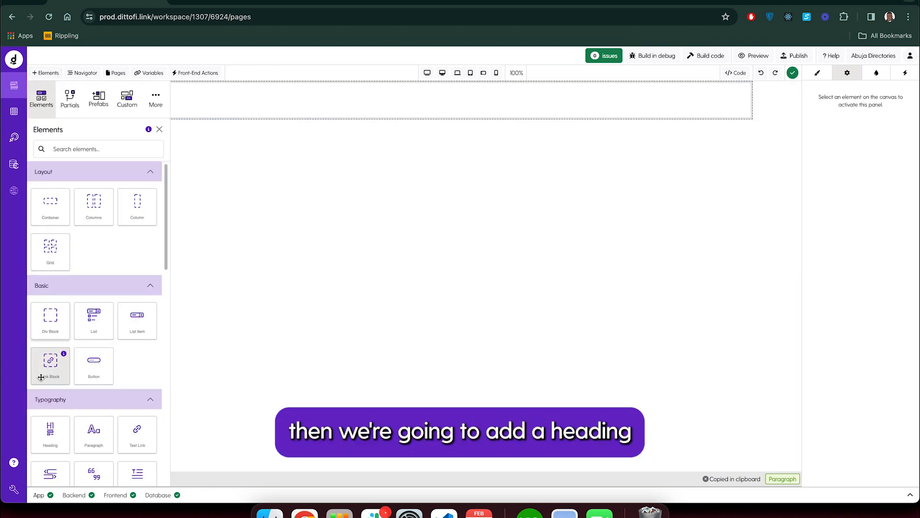
left_click_drag(48, 433, 207, 98)
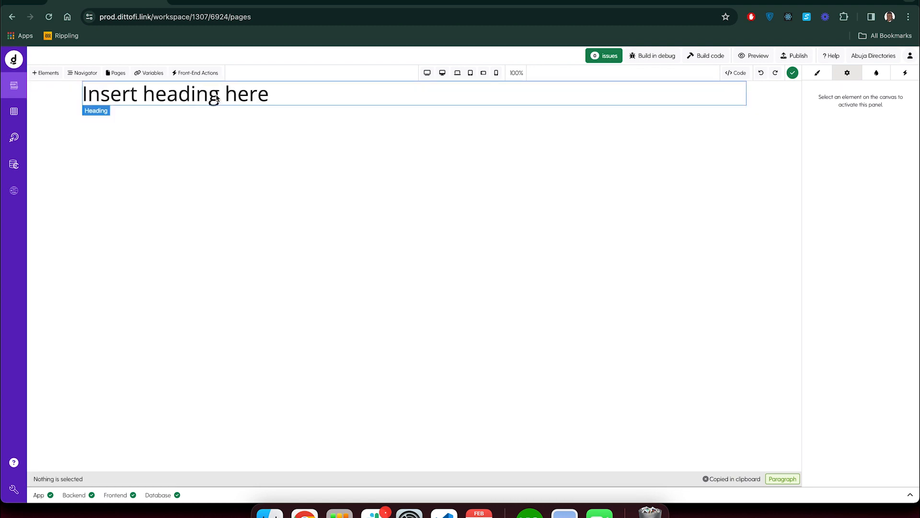
left_click(215, 99)
left_click_drag(865, 120, 778, 120)
type("Update")
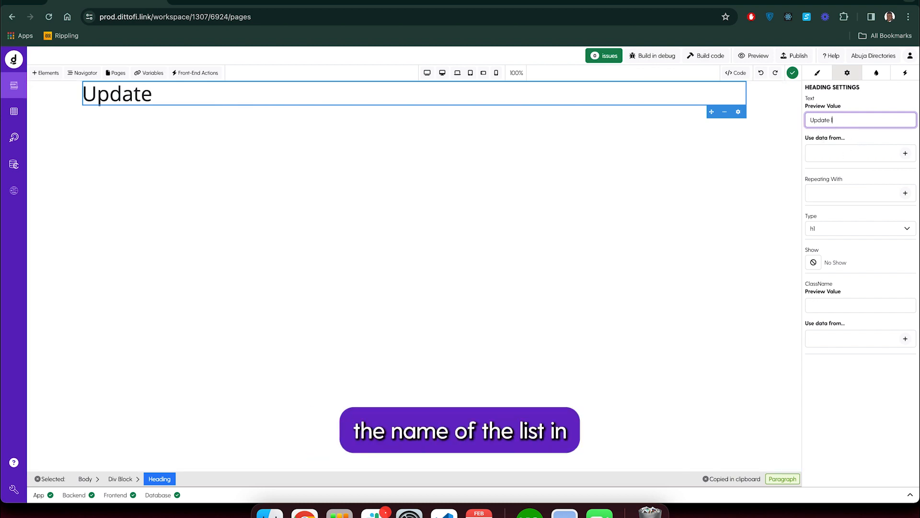
type("stin")
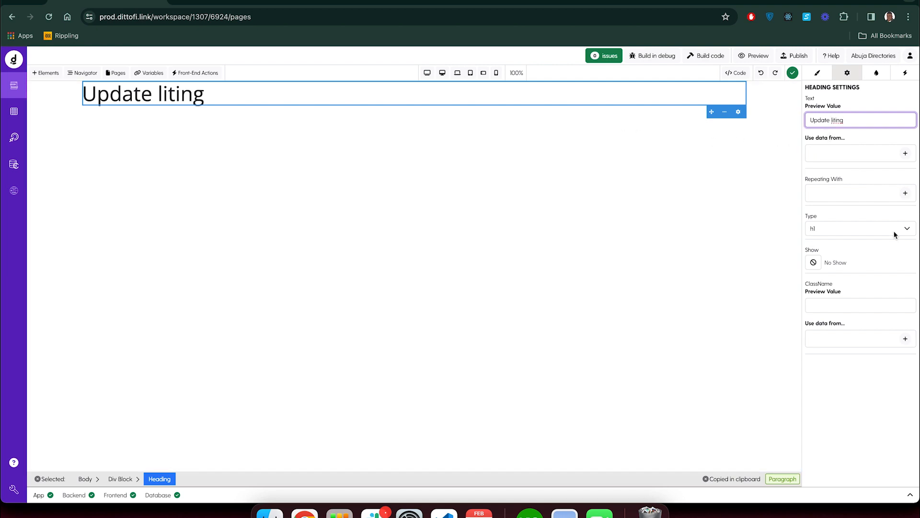
type("is")
left_click(563, 258)
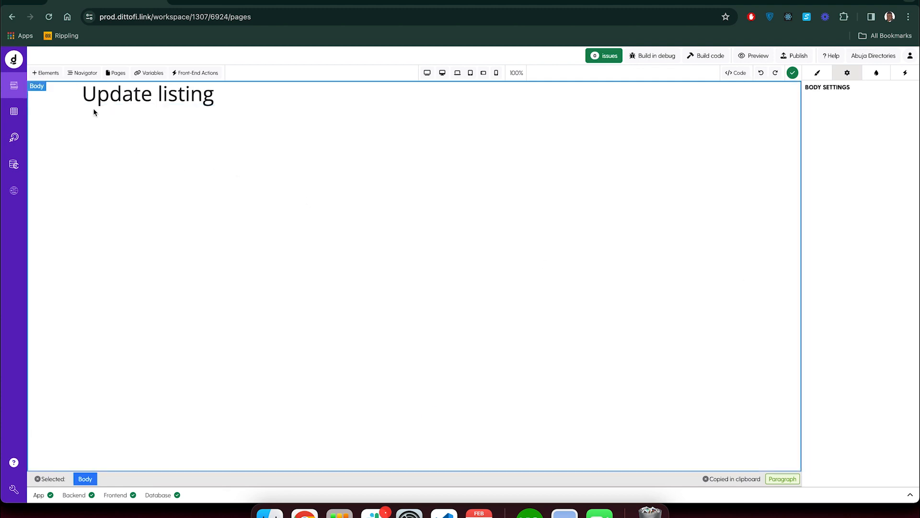
- Add a second Div Block below the "Update listing" heading and set its ClassName preview value to container-lg
left_click(49, 76)
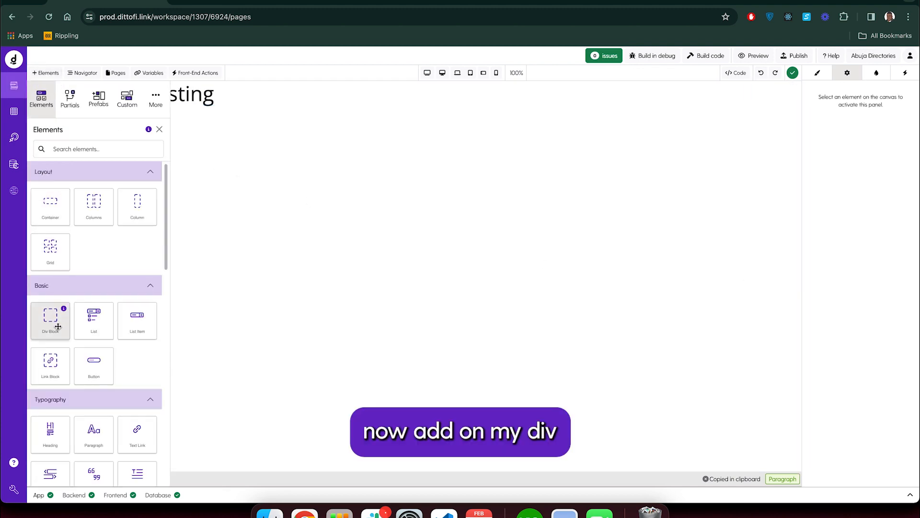
left_click_drag(56, 326, 155, 123)
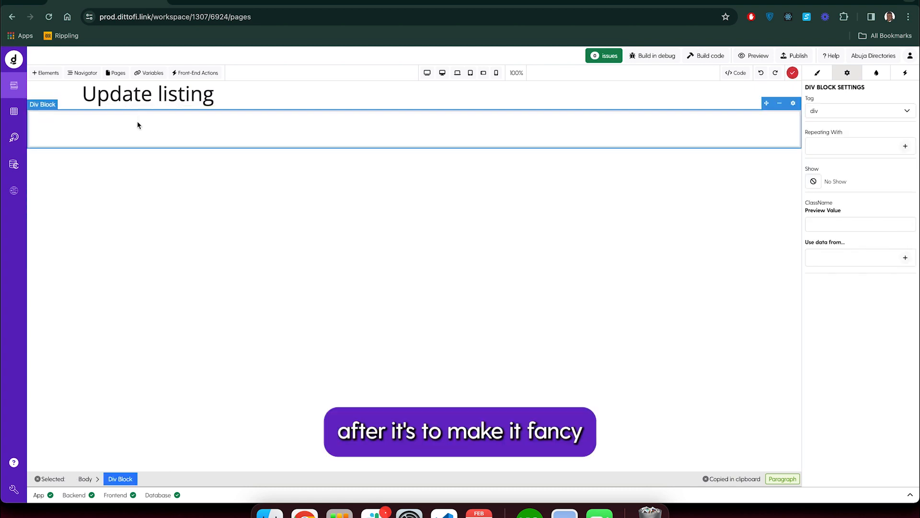
left_click(821, 224)
type("container-lg")
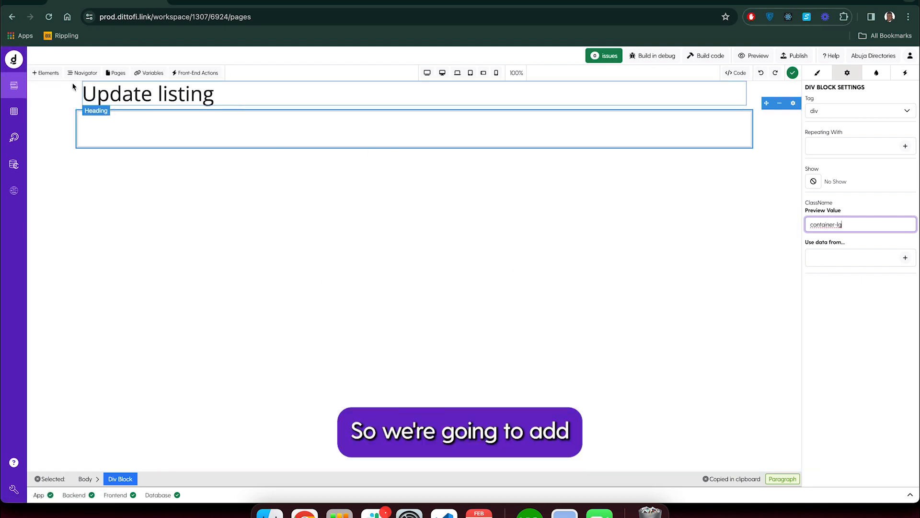
- Add a heading inside the second Div Block with the text "Name of listing" and set its type to h4
left_click(49, 73)
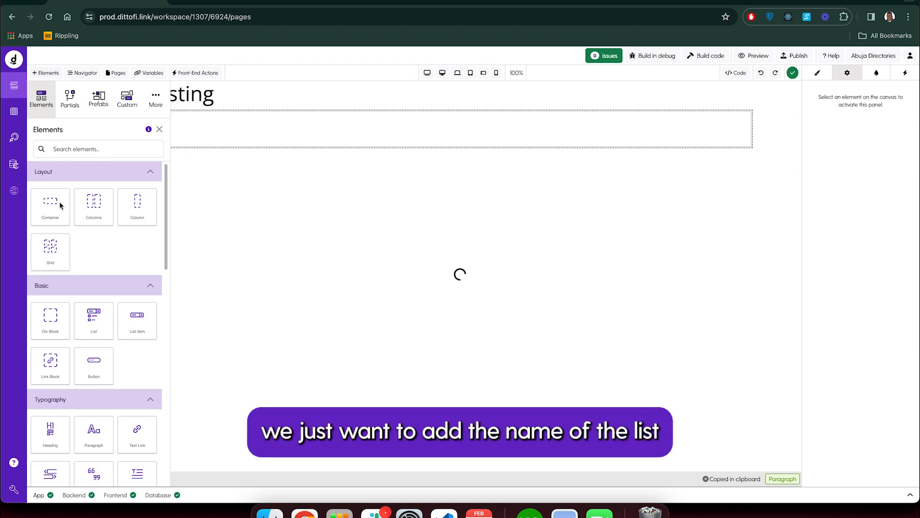
left_click_drag(41, 436, 197, 131)
left_click(196, 132)
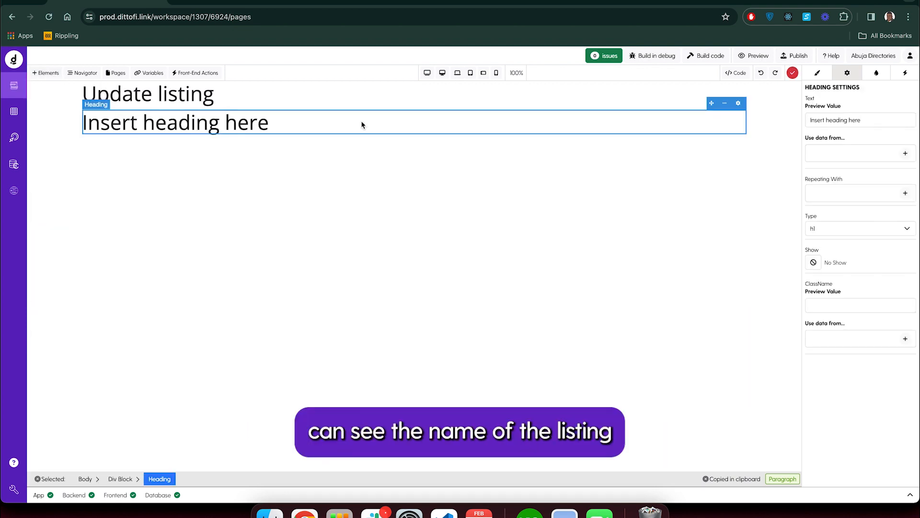
triple_click(865, 120)
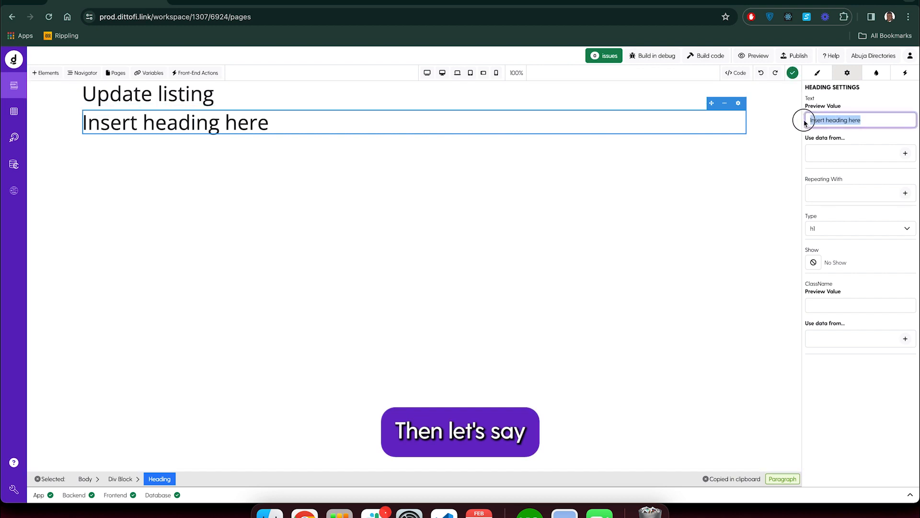
type("Name o")
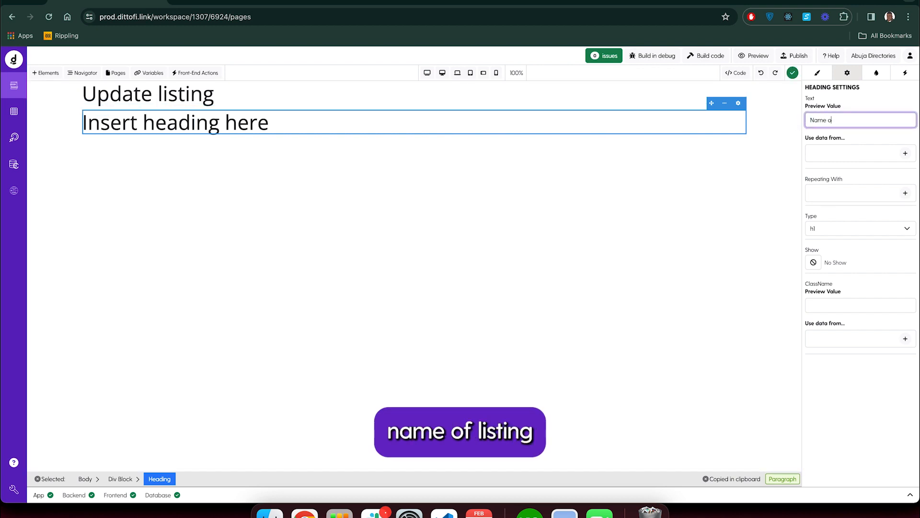
type("f listing")
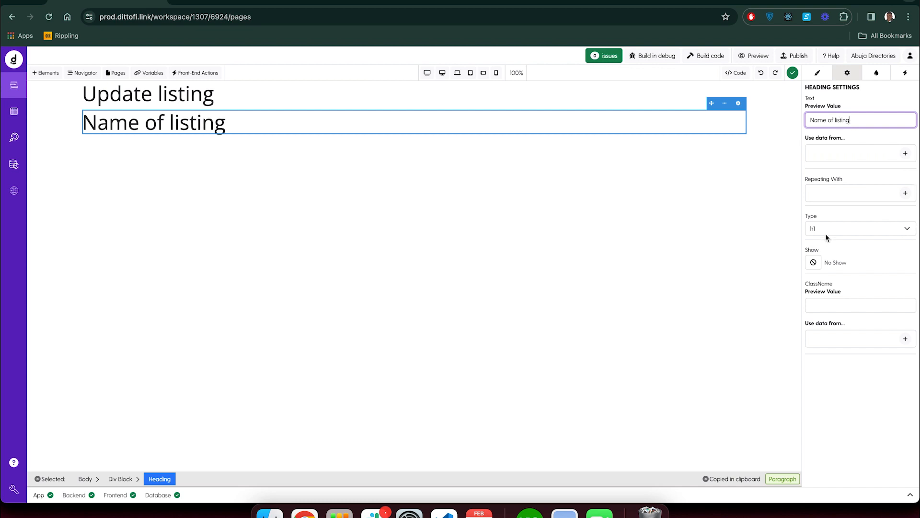
left_click(846, 229)
left_click(833, 259)
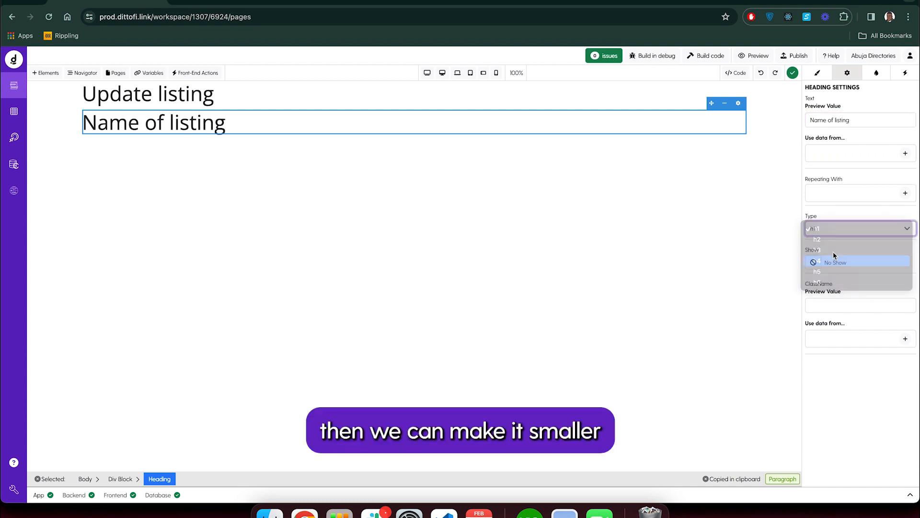
- Bind the "Name of listing" heading's text to the name field of the global variable singledirectory
left_click(906, 153)
left_click(837, 191)
left_click(826, 226)
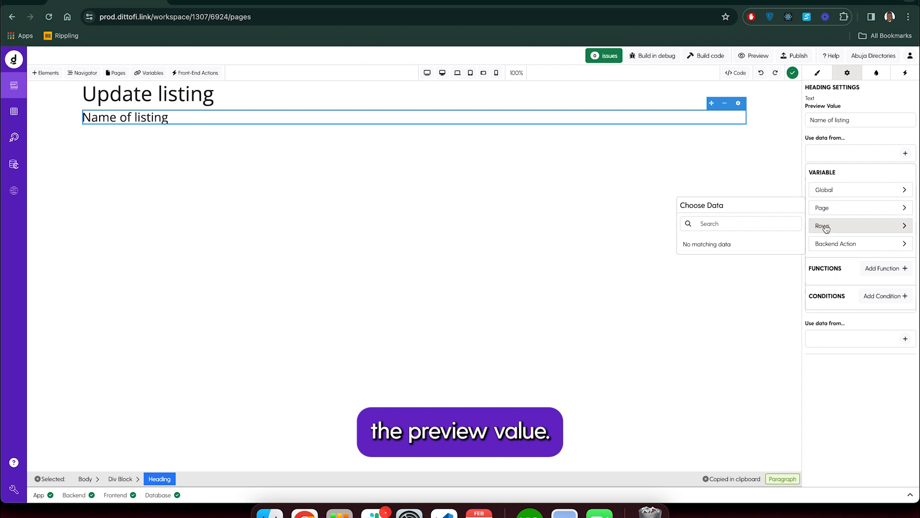
left_click(829, 195)
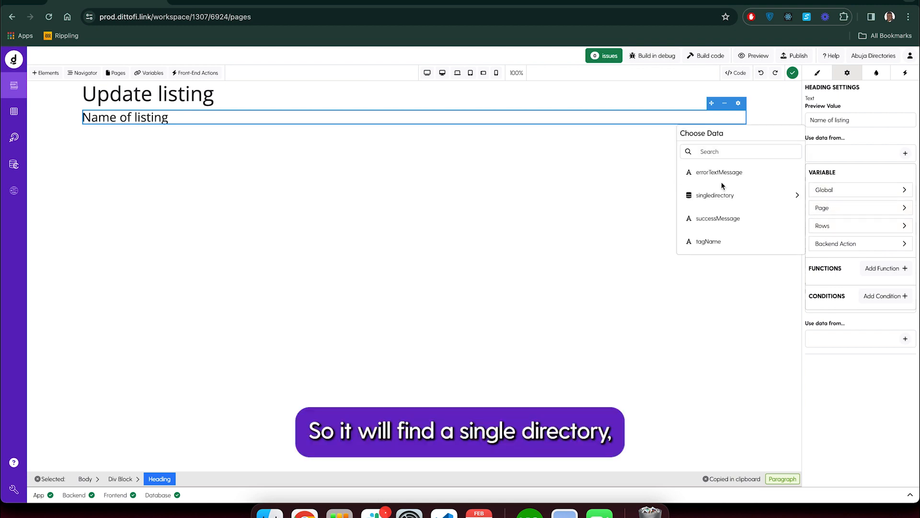
left_click(722, 195)
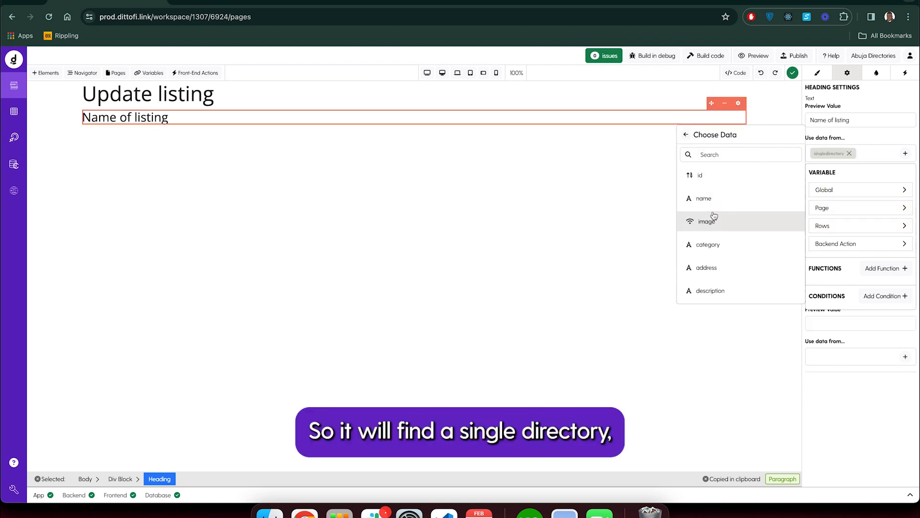
left_click(711, 201)
left_click(544, 239)
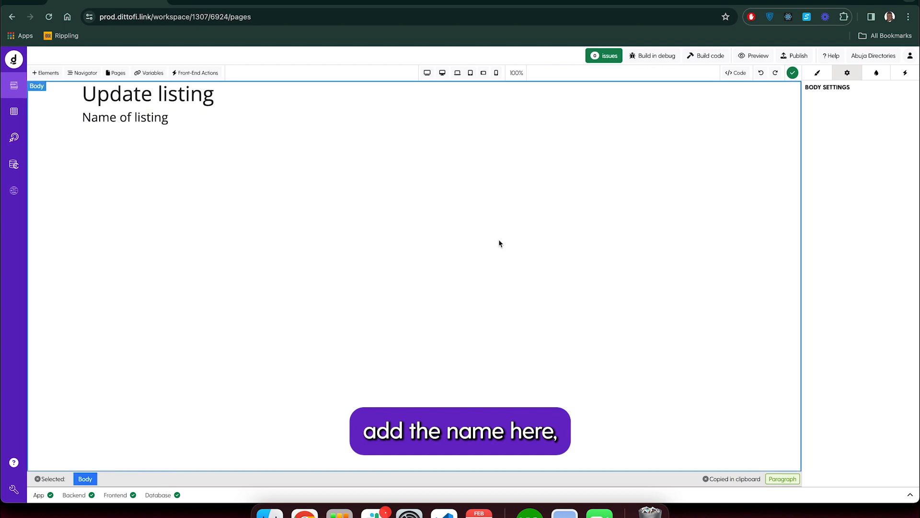
left_click(48, 73)
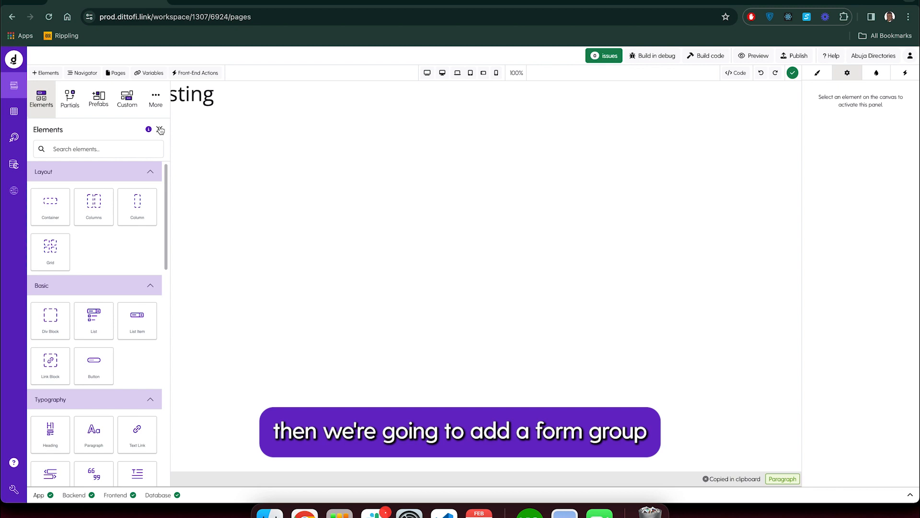
left_click(196, 174)
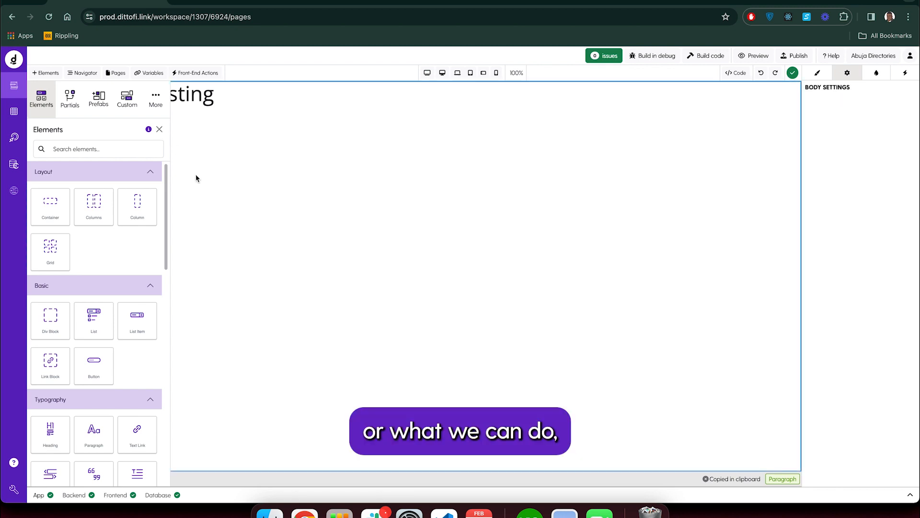
left_click(159, 129)
- Copy the Div Block containing the whole listing form from the CreateListing page
left_click(121, 74)
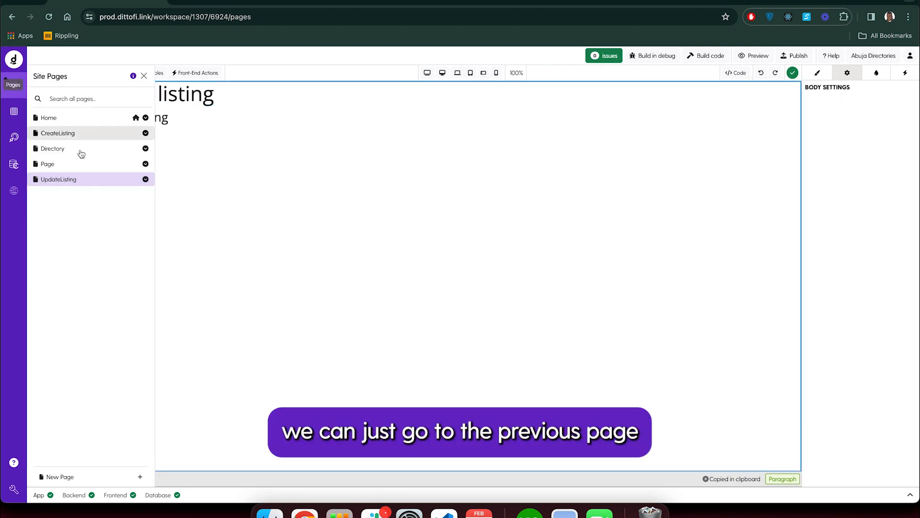
left_click(60, 131)
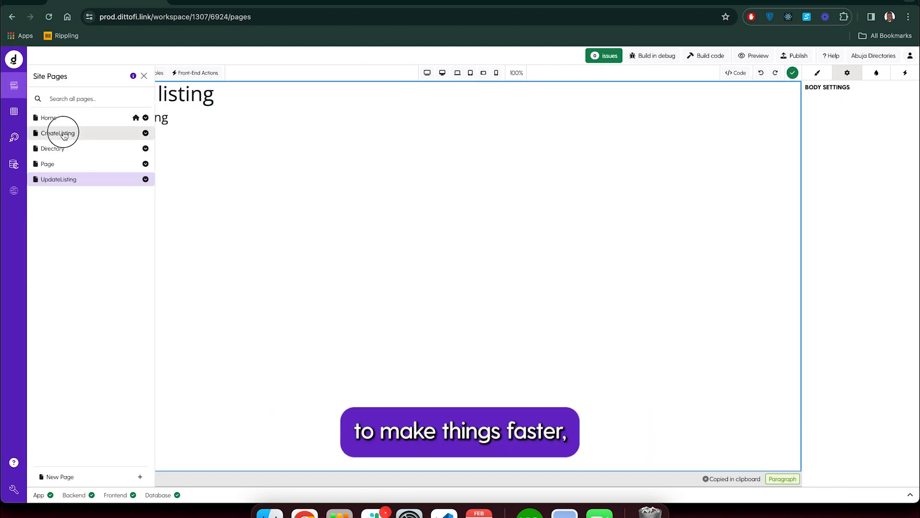
left_click(144, 77)
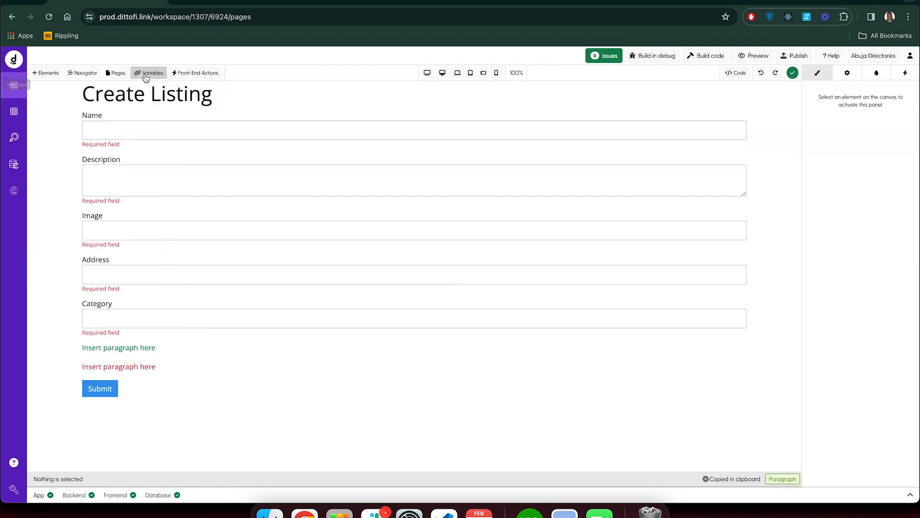
left_click(80, 172)
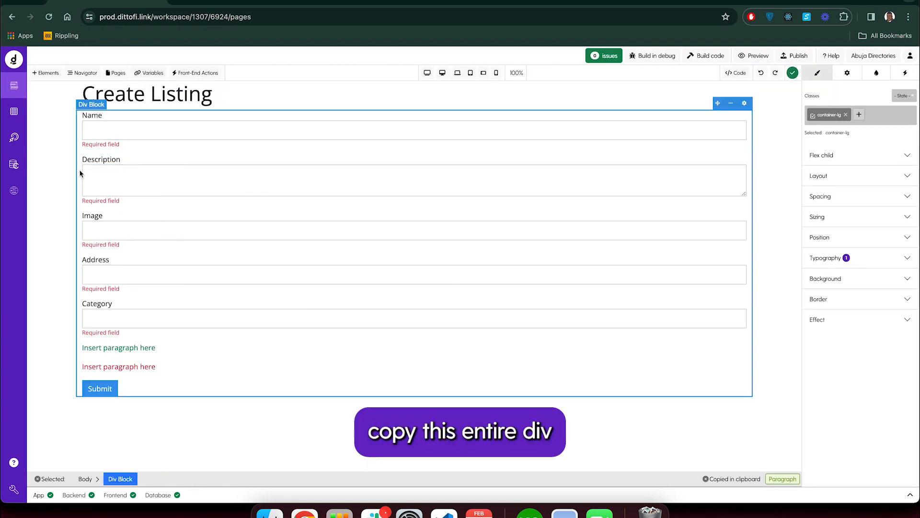
right_click(723, 115)
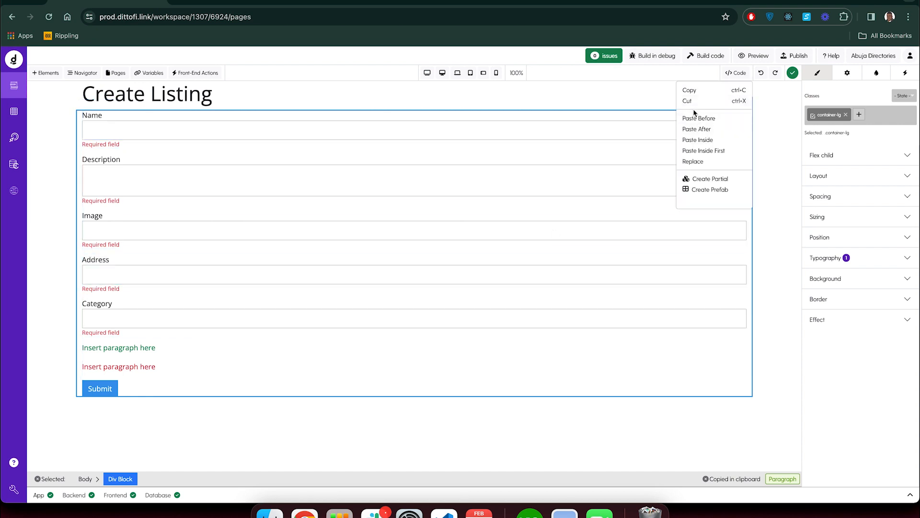
left_click(690, 90)
- Return to the UpdateListing page and paste the copied form block after the Div Block holding the "Name of listing" heading
left_click(115, 73)
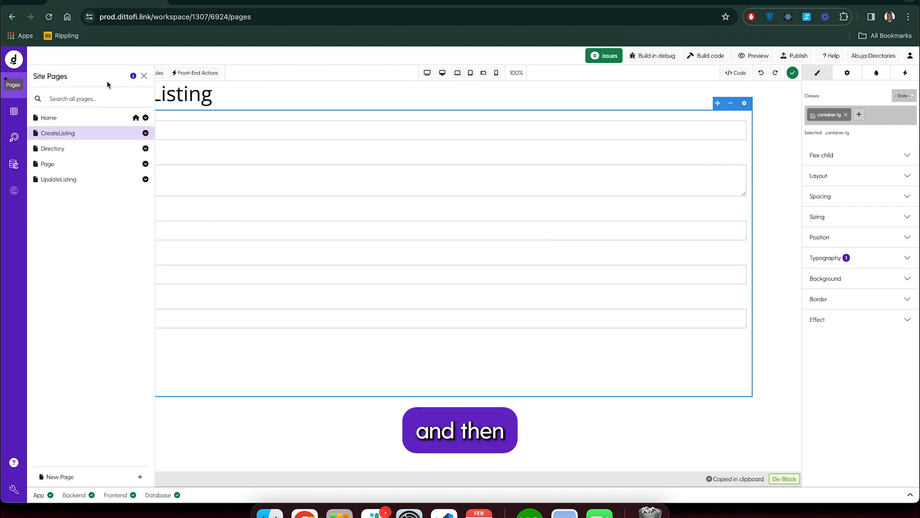
left_click(55, 180)
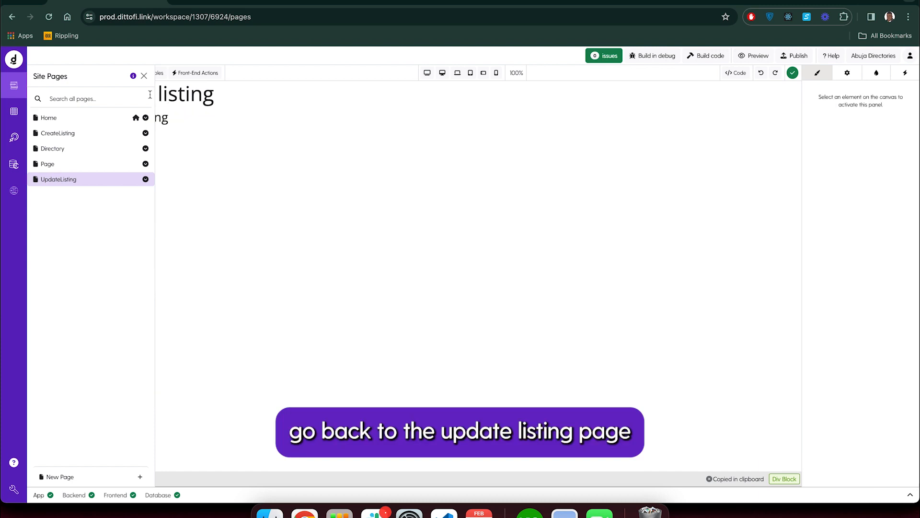
left_click(143, 76)
left_click(209, 117)
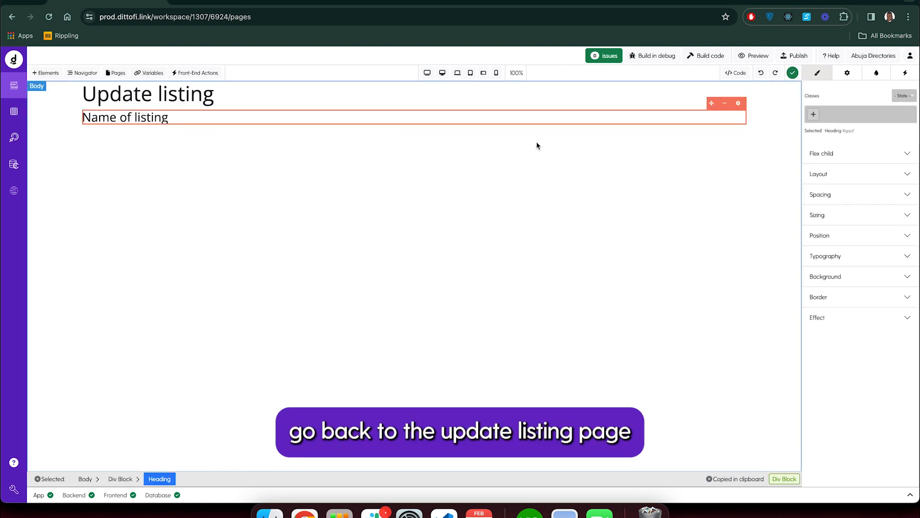
left_click(751, 120)
left_click(731, 103)
left_click(702, 172)
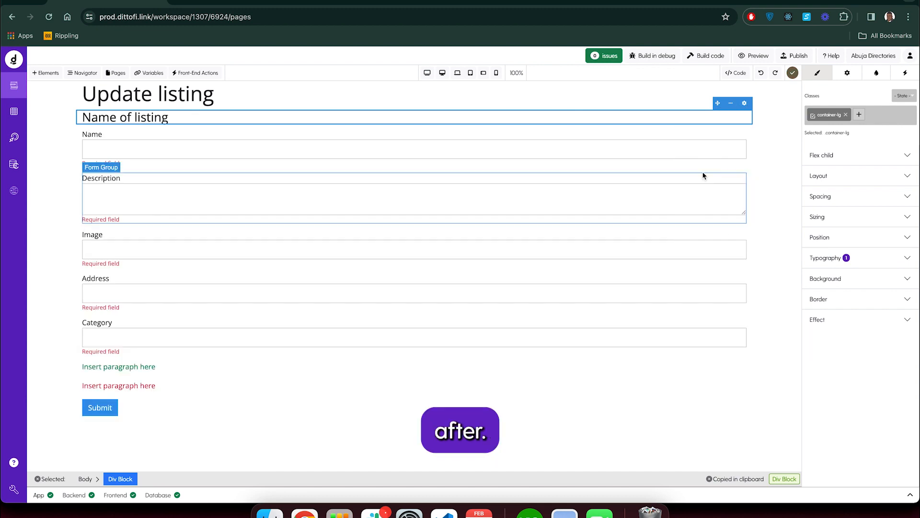
- Check which singledirectory fields the Name, Description, Image, Address and Category inputs of the pasted form are bound to
left_click(84, 150)
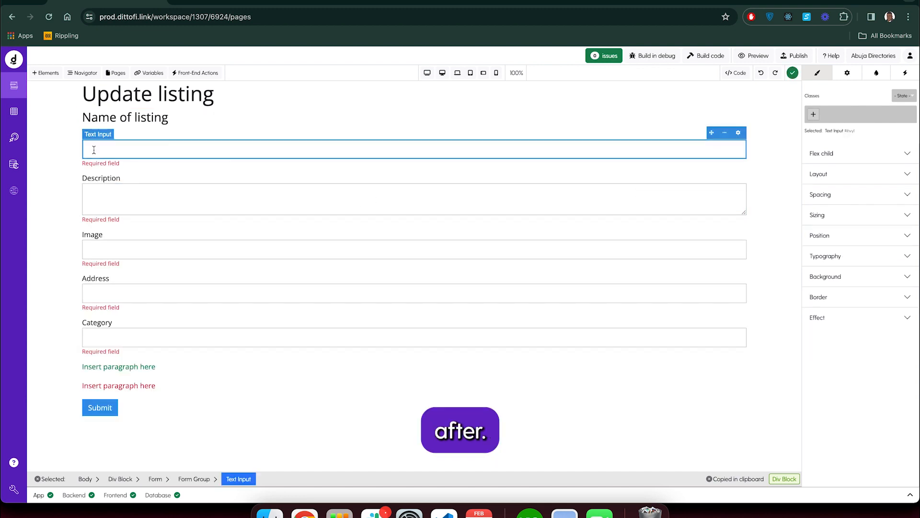
left_click(847, 74)
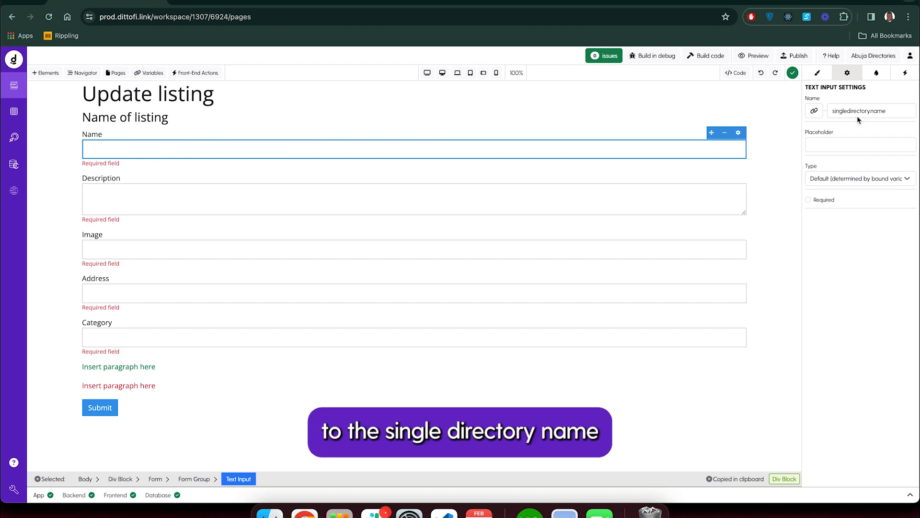
left_click(446, 204)
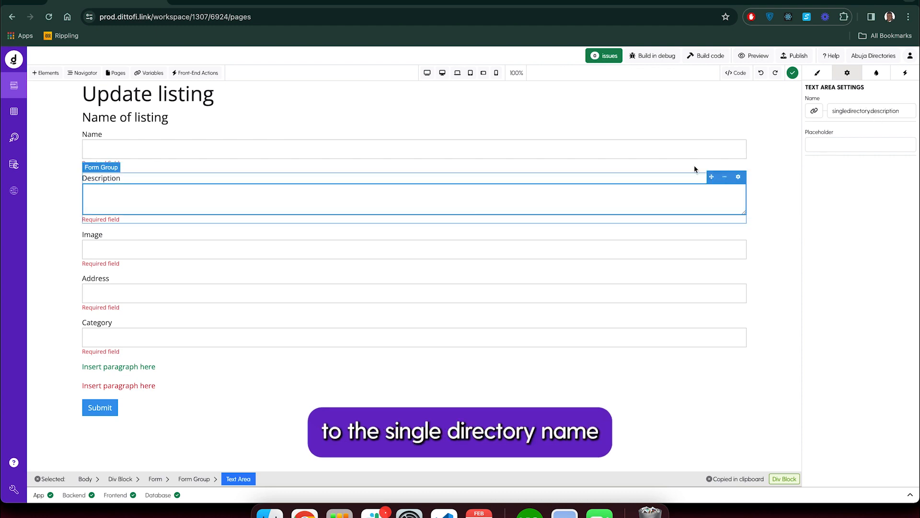
left_click(468, 250)
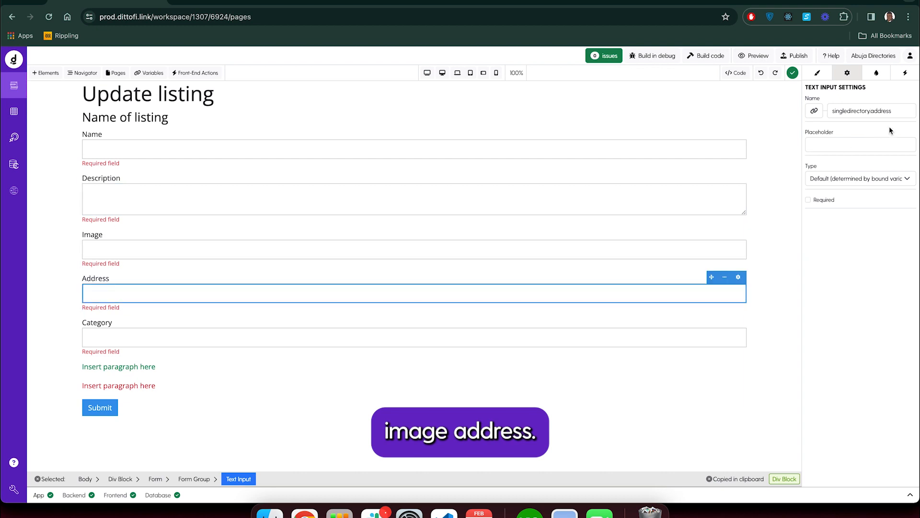
left_click(237, 338)
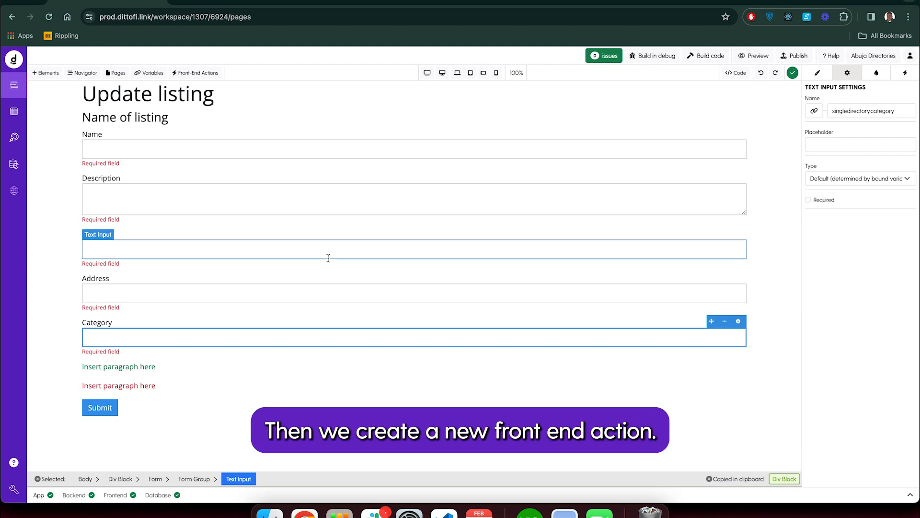
- Create a new front-end action on the UpdateListing page and name it "Update Listing"
left_click(196, 75)
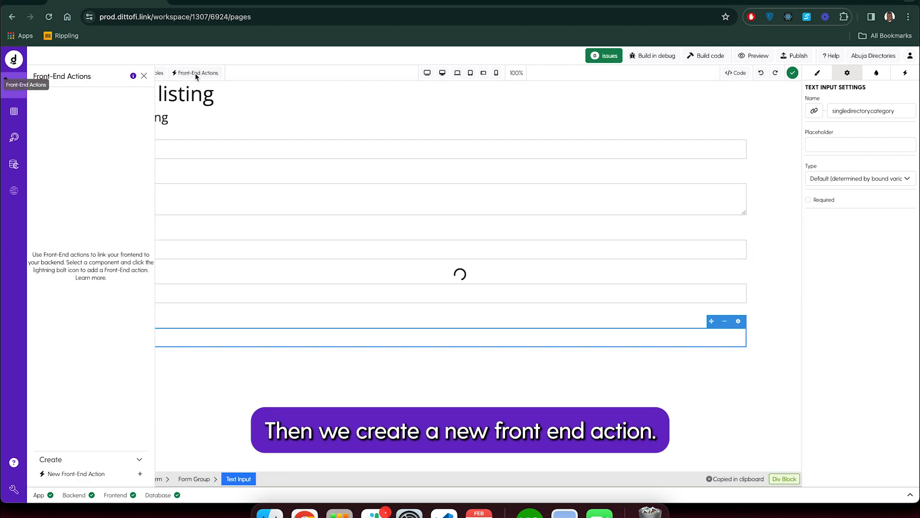
left_click(87, 474)
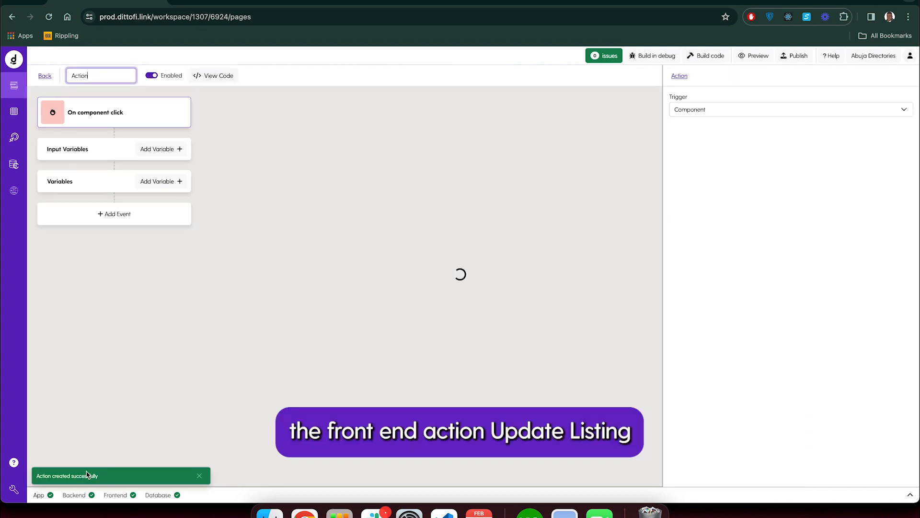
key("super+a")
type("Update Li")
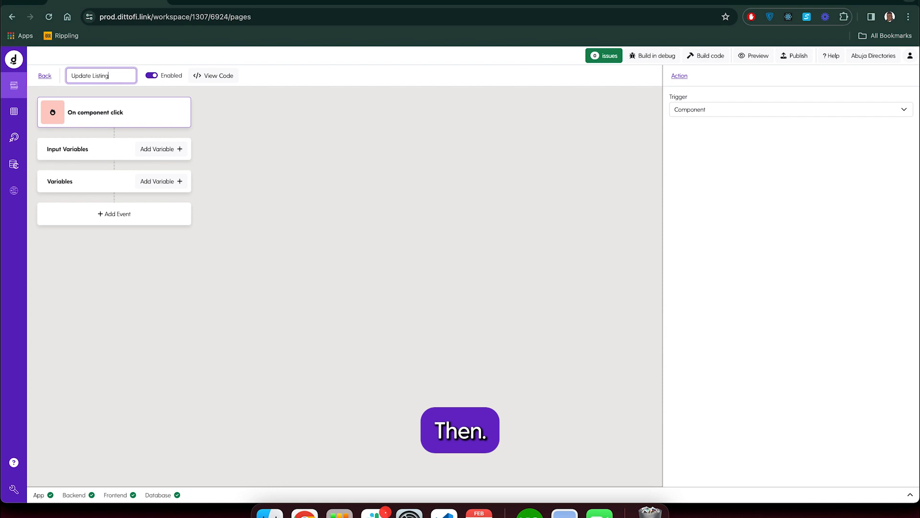
key("Return")
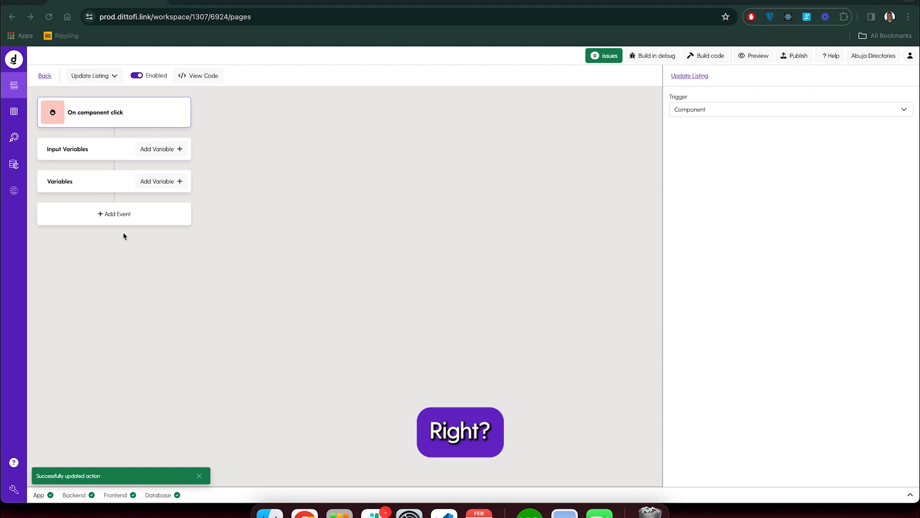
- Add a Run endpoint event to the Update Listing action and choose the Update Listing endpoint
left_click(110, 217)
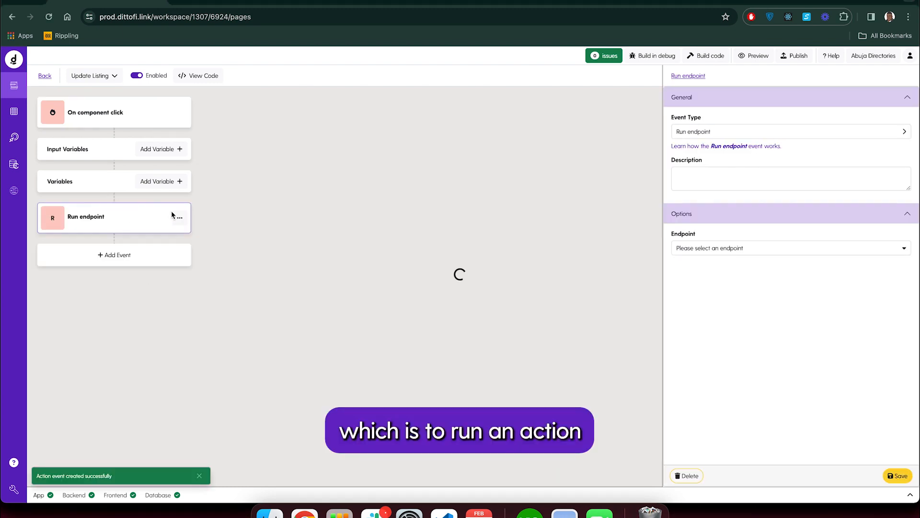
left_click(723, 254)
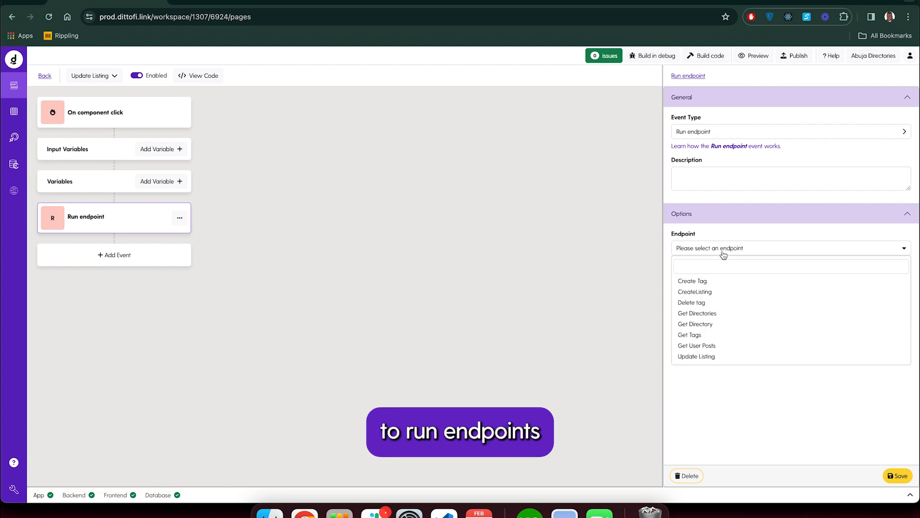
left_click(710, 356)
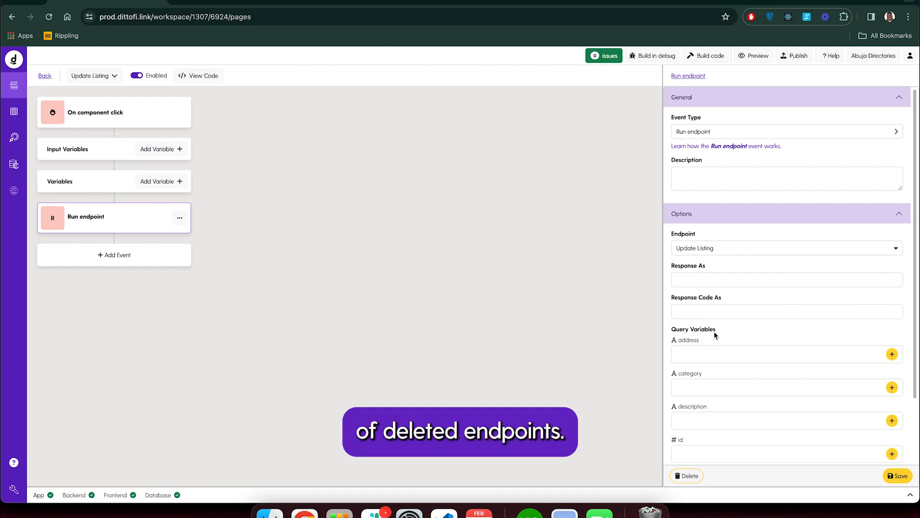
- Store the endpoint's response as updateListing and its response code as updateListingCode
left_click(717, 279)
type("updateListing")
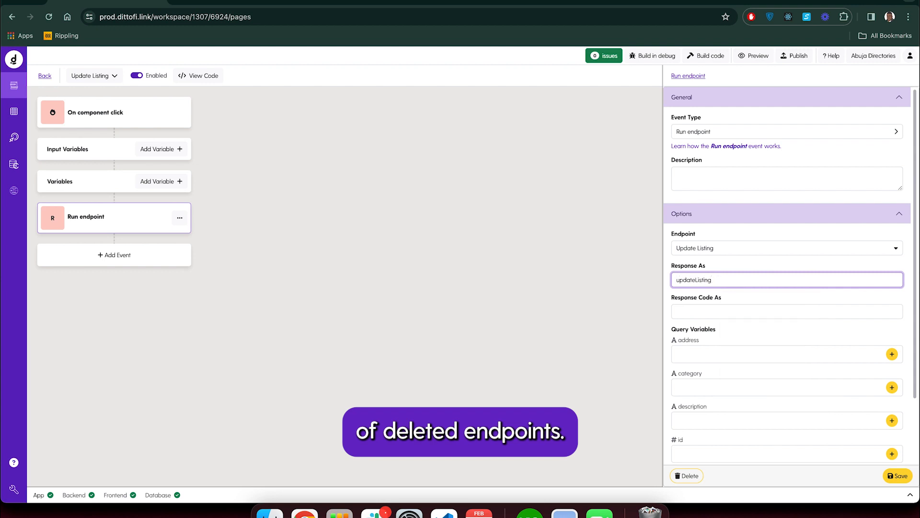
key("BackSpace")
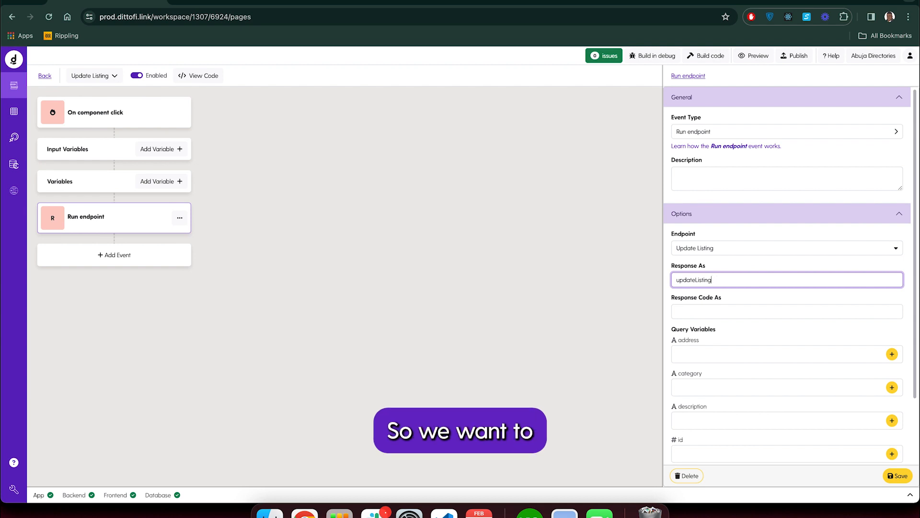
key("ctrl+a")
key("ctrl+c")
left_click(709, 313)
key("ctrl+v")
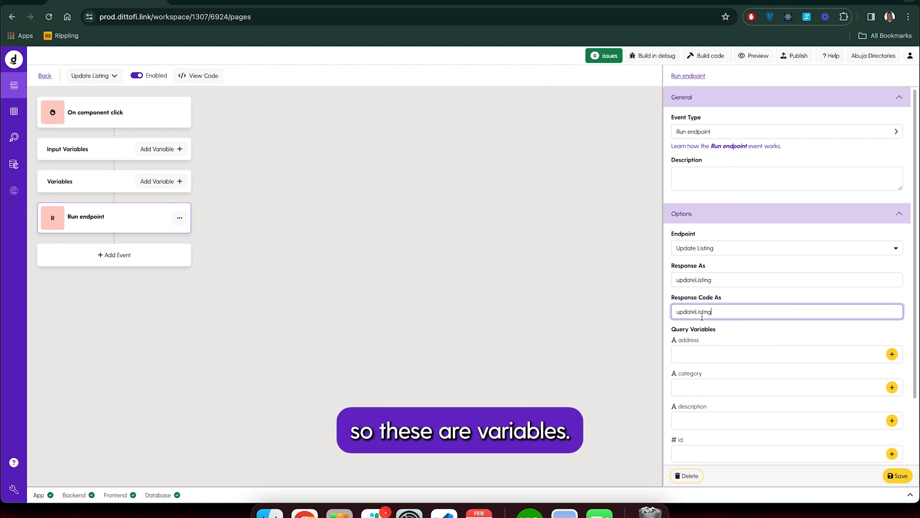
type("Cod")
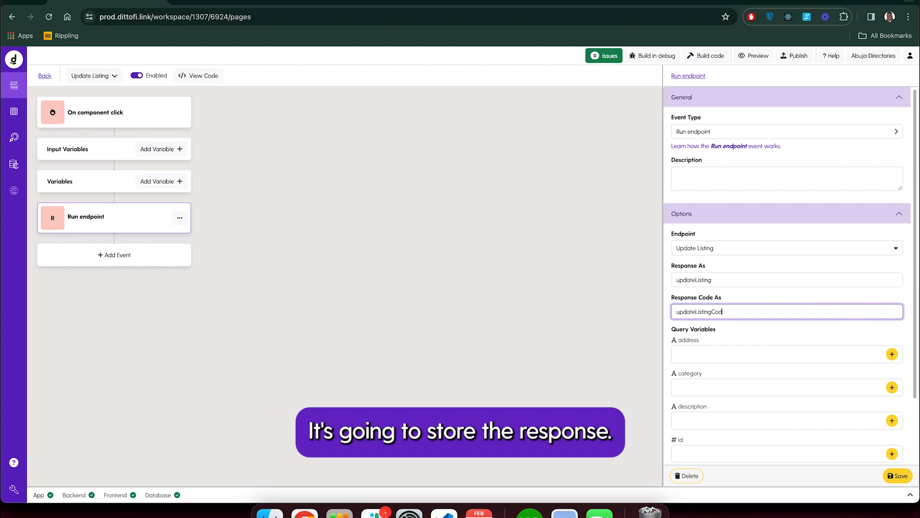
left_click(702, 274)
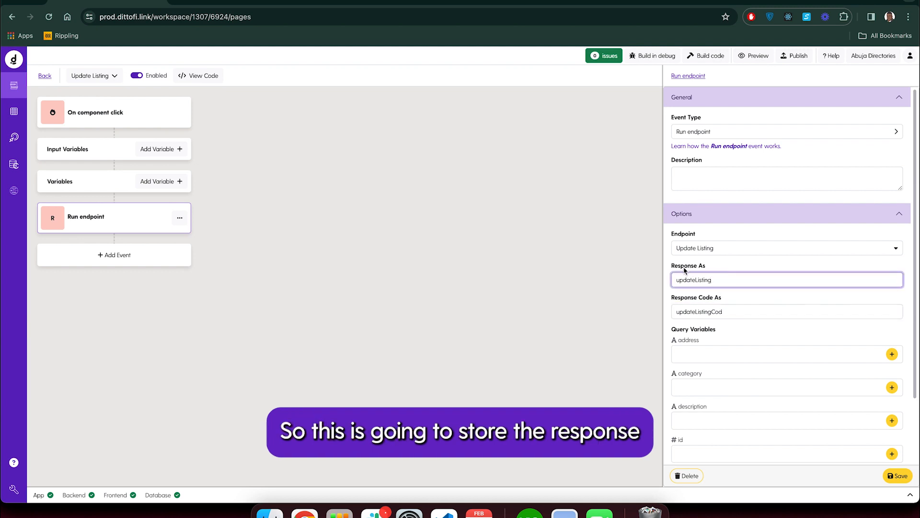
left_click(726, 312)
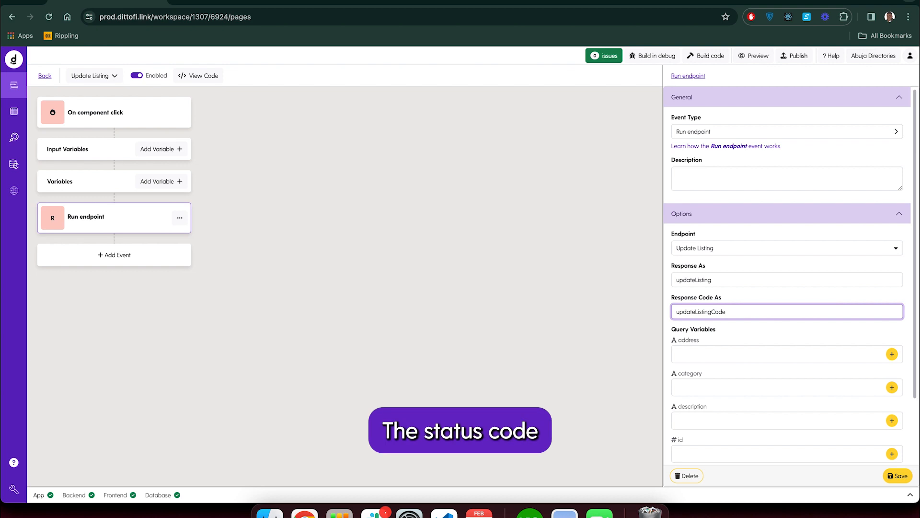
- Map the endpoint's address query variable to the address field of the global variable singledirectory
scroll(747, 323, "down", 2)
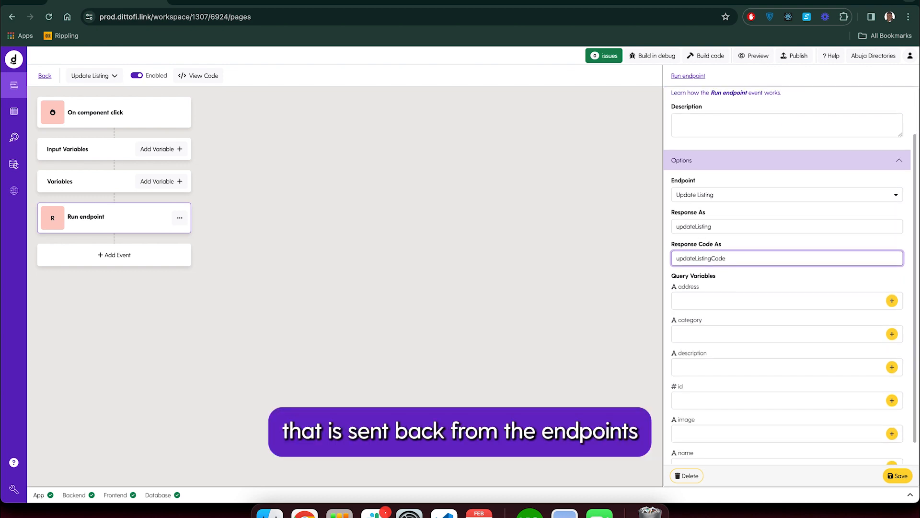
left_click(892, 278)
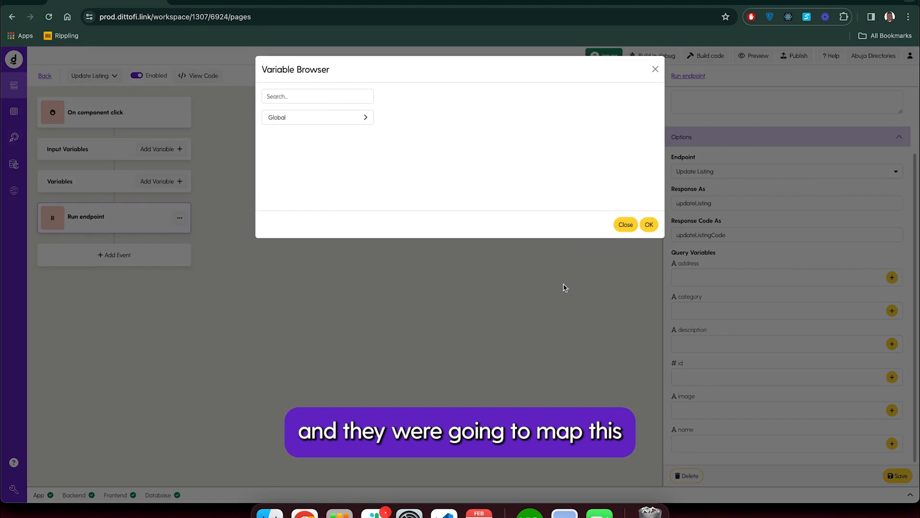
type("id")
key("BackSpace")
left_click(296, 119)
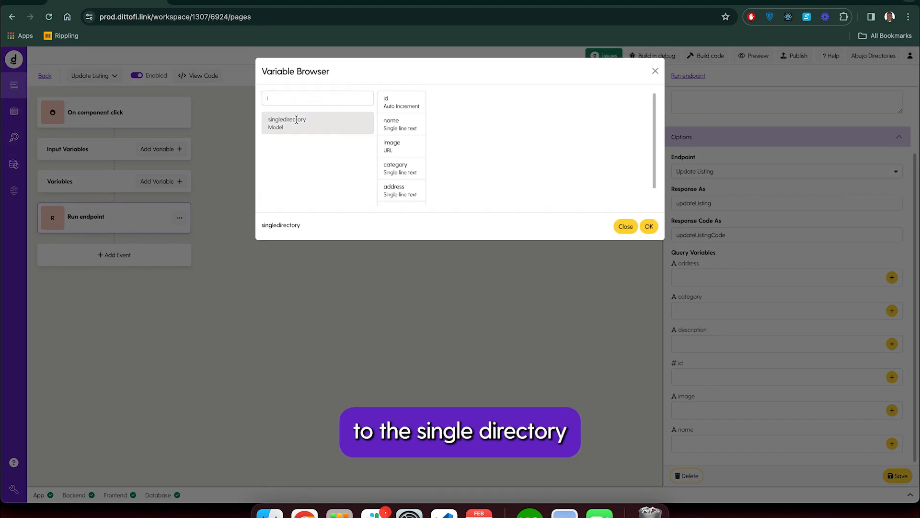
left_click(401, 126)
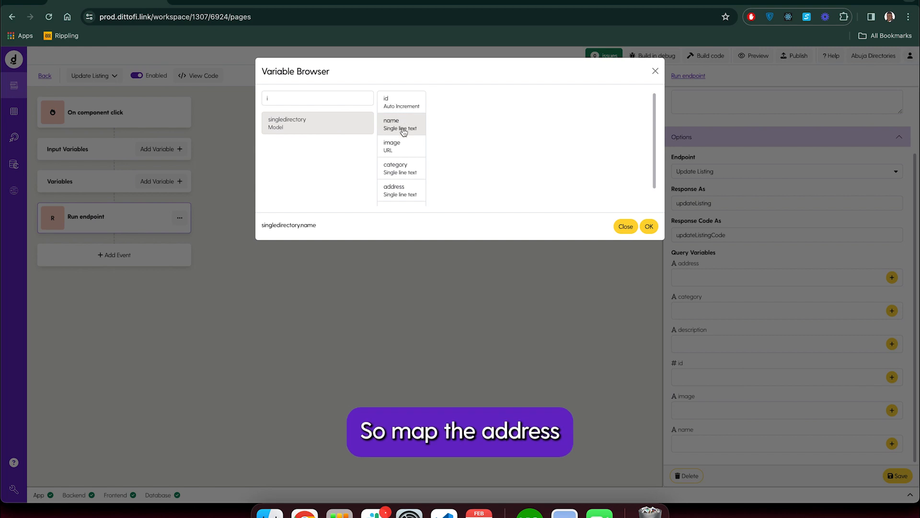
left_click(403, 190)
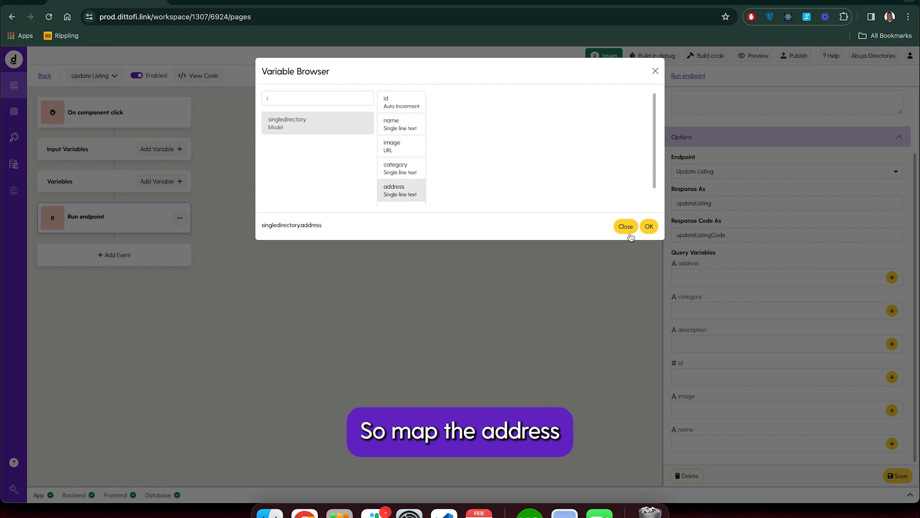
left_click(649, 227)
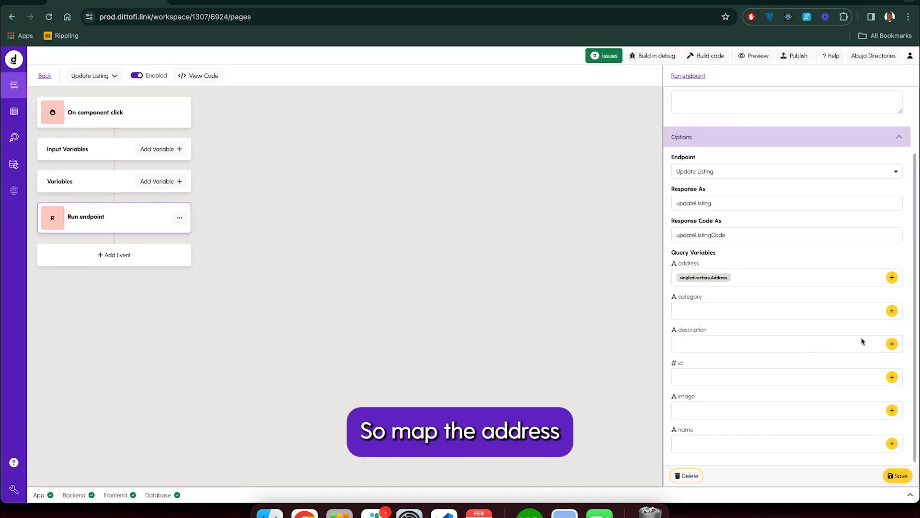
- Map the category query variable to the category field of the global variable singledirectory
left_click(890, 311)
left_click(318, 119)
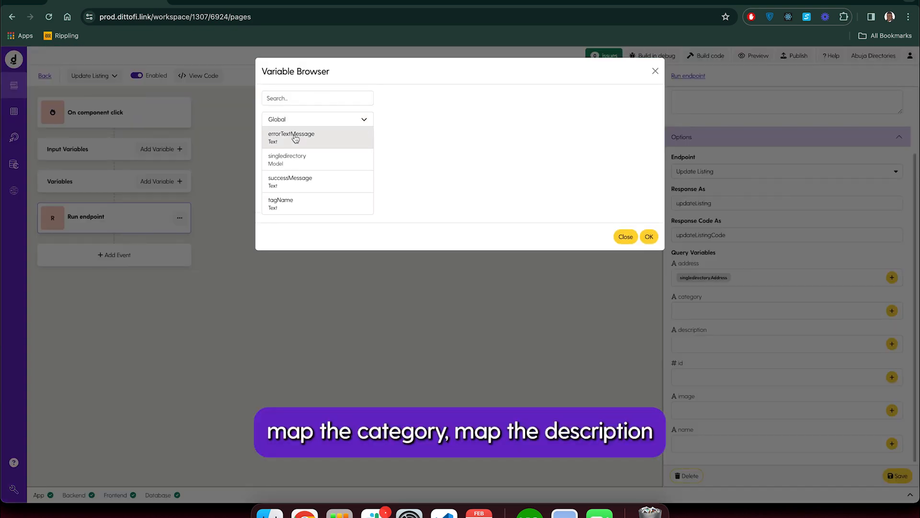
left_click(297, 163)
left_click(400, 170)
left_click(649, 238)
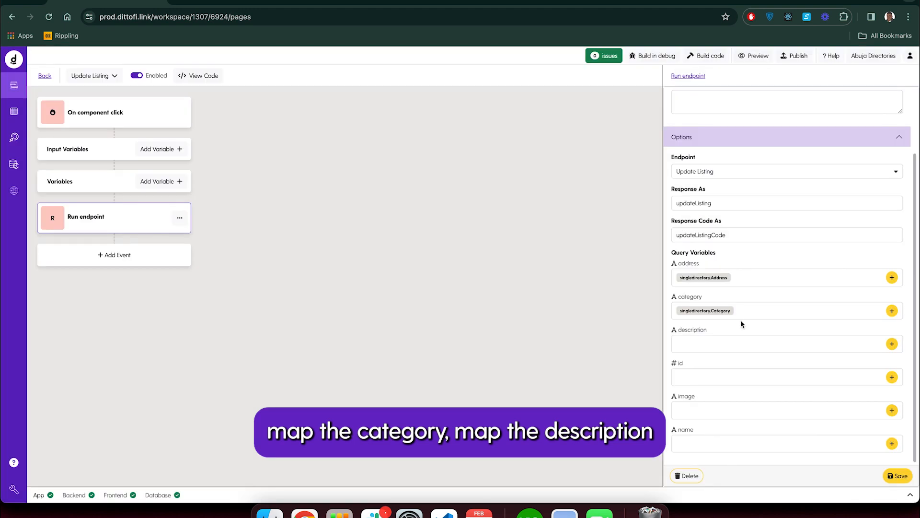
- Map the description query variable to the description field of the global variable singledirectory
left_click(891, 344)
left_click(317, 121)
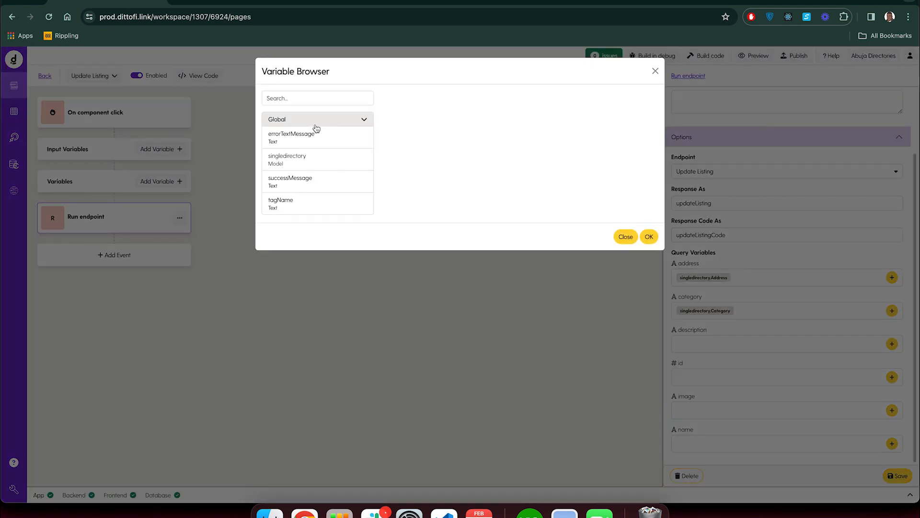
left_click(297, 157)
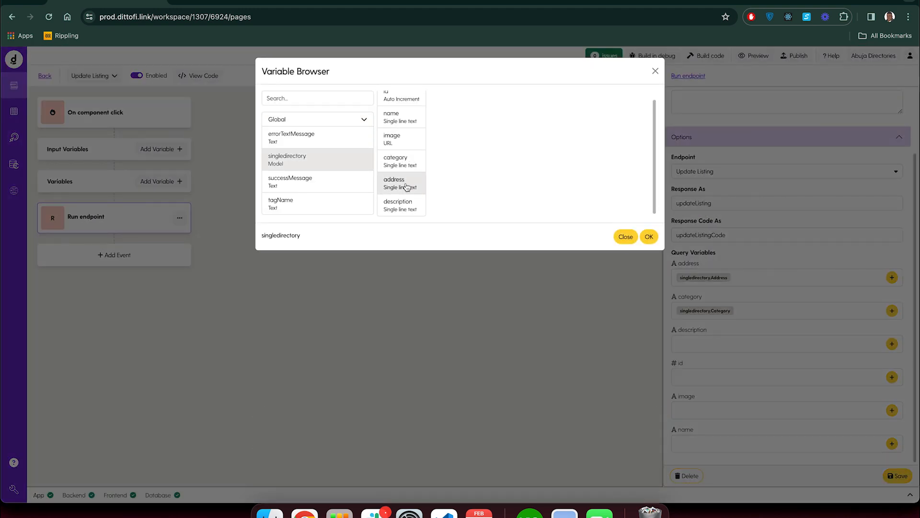
left_click(401, 201)
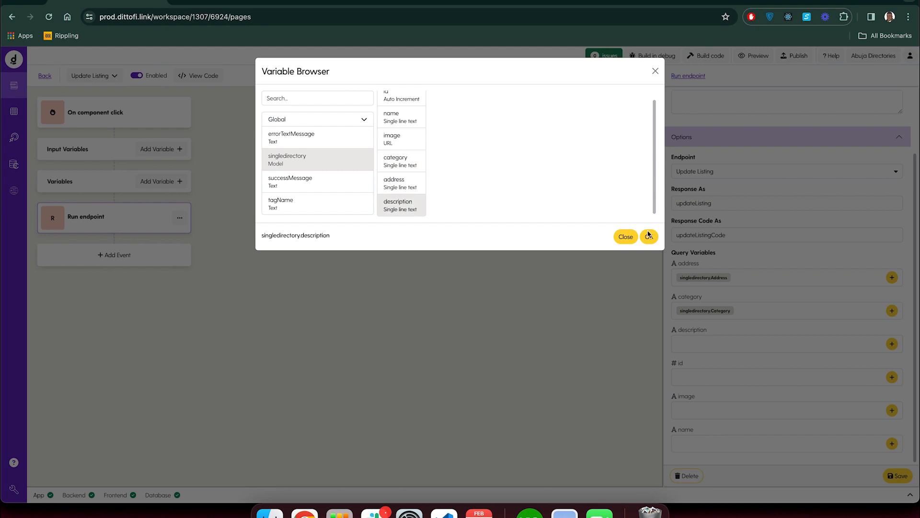
left_click(648, 237)
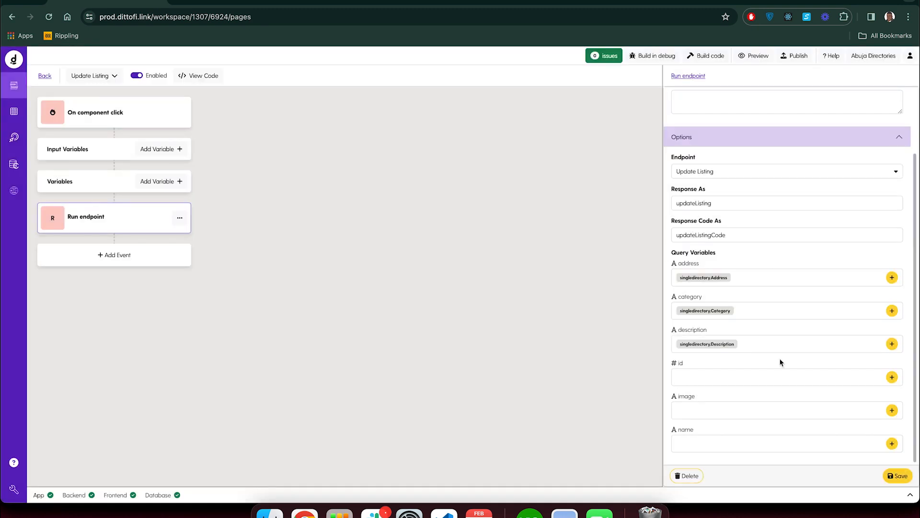
- Map the id query variable to the id field of the global variable singledirectory
left_click(893, 378)
left_click(327, 118)
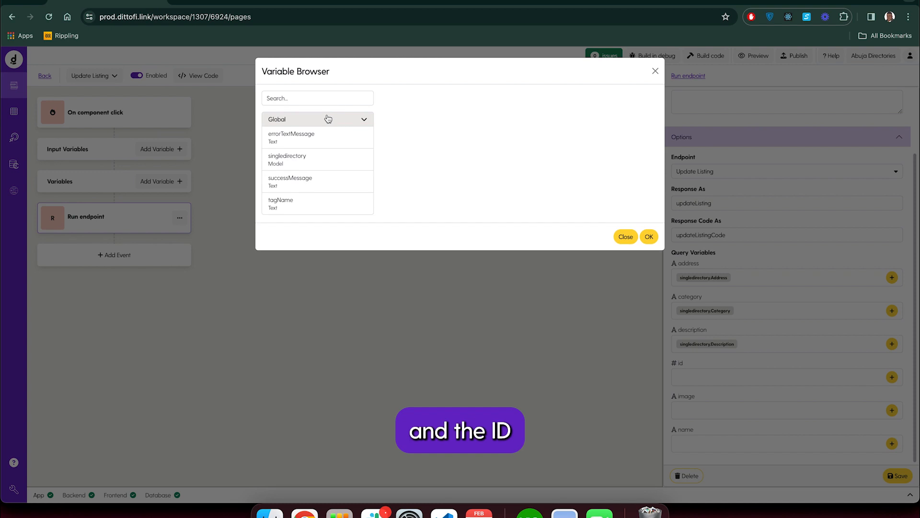
left_click(315, 160)
left_click(401, 102)
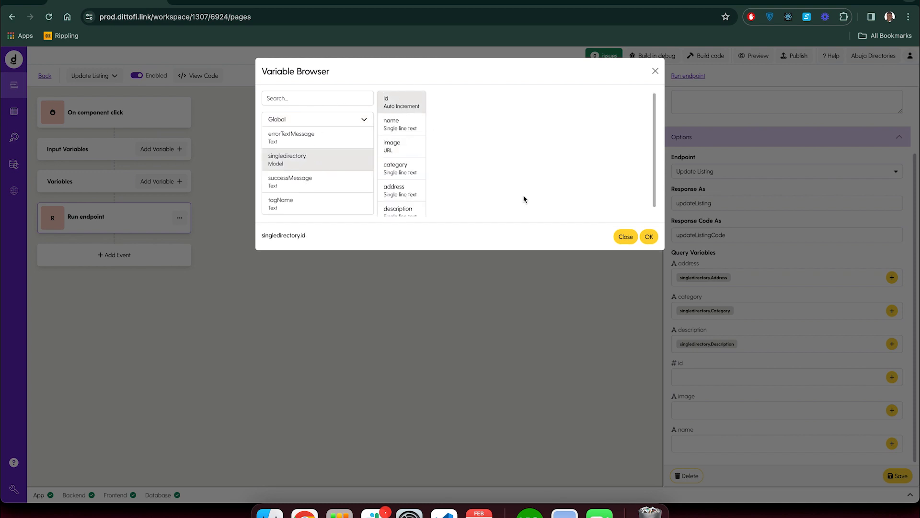
left_click(648, 236)
- Map the image query variable to the image field of the global variable singledirectory
left_click(892, 411)
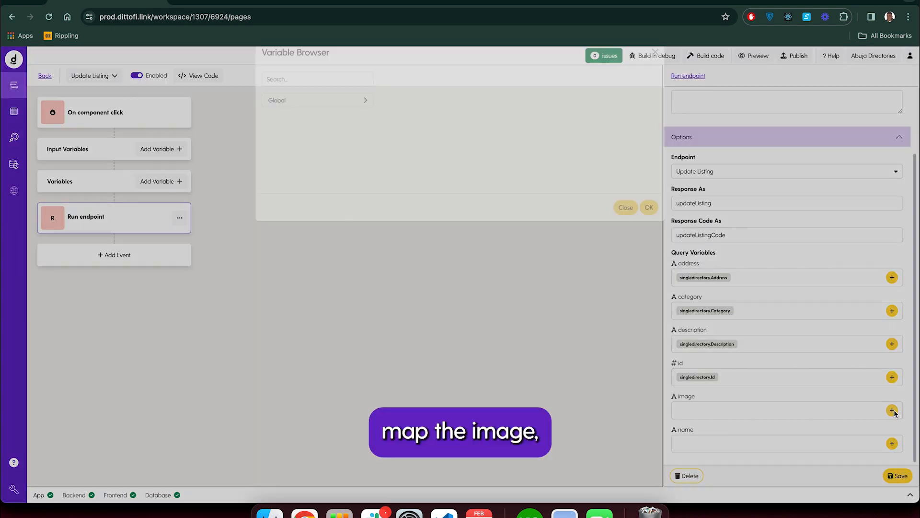
left_click(309, 120)
left_click(299, 163)
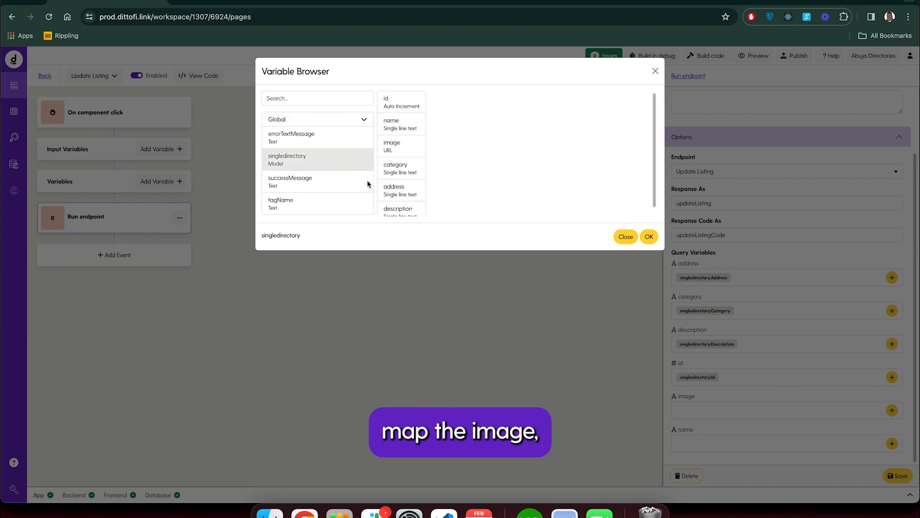
left_click(406, 149)
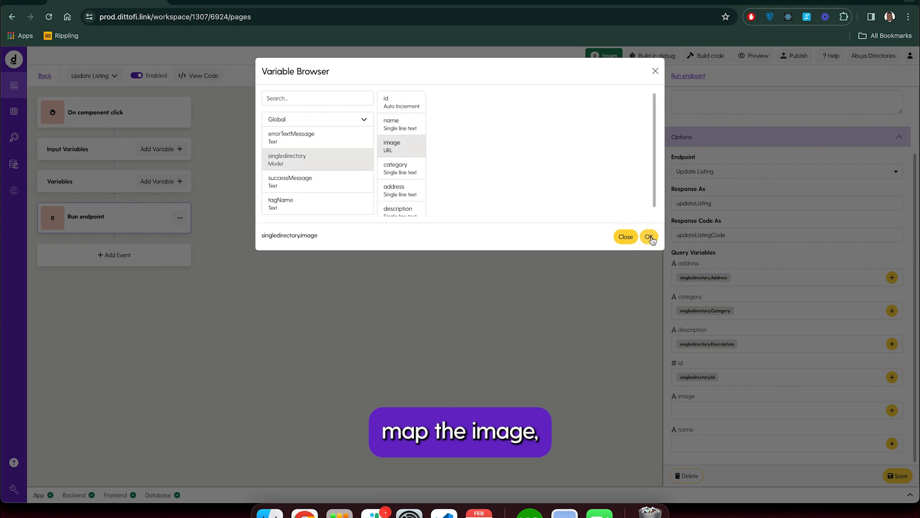
left_click(649, 237)
- Map the name query variable to the name field of the global variable singledirectory and save the Run endpoint event
left_click(892, 443)
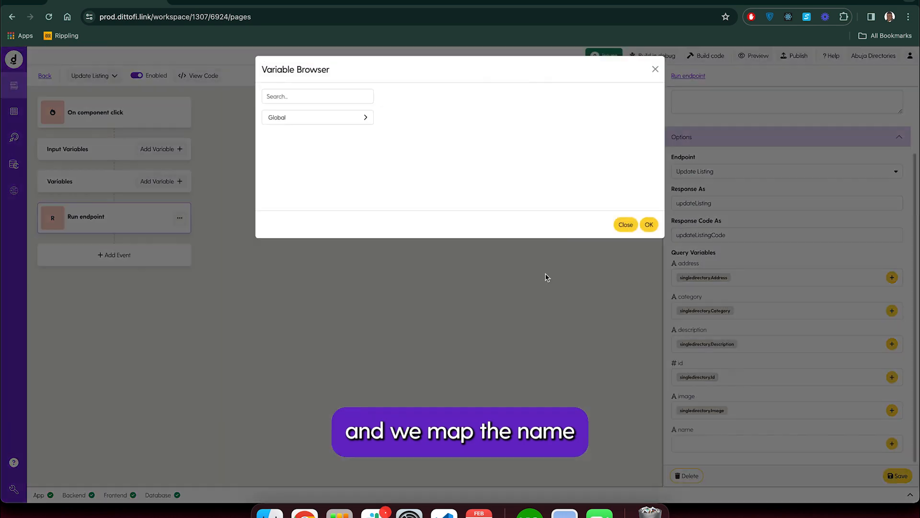
left_click(319, 122)
left_click(300, 158)
left_click(398, 127)
left_click(649, 237)
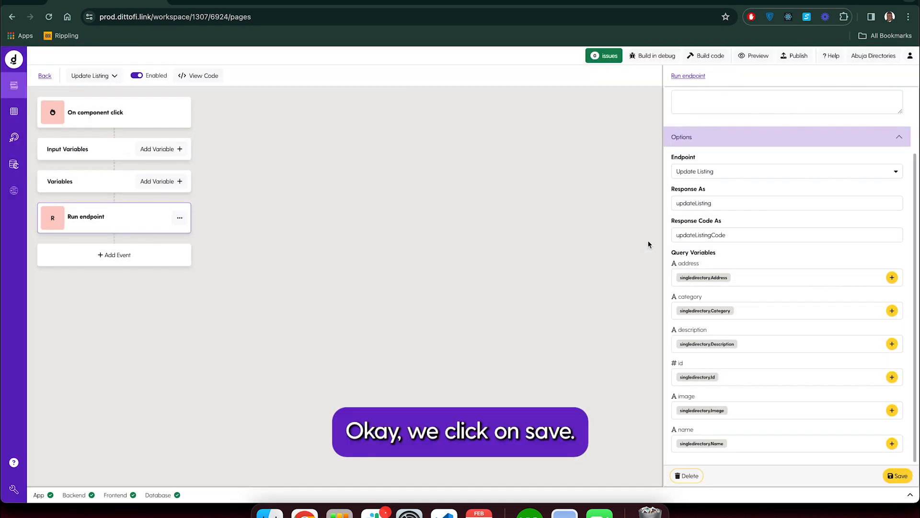
left_click(898, 477)
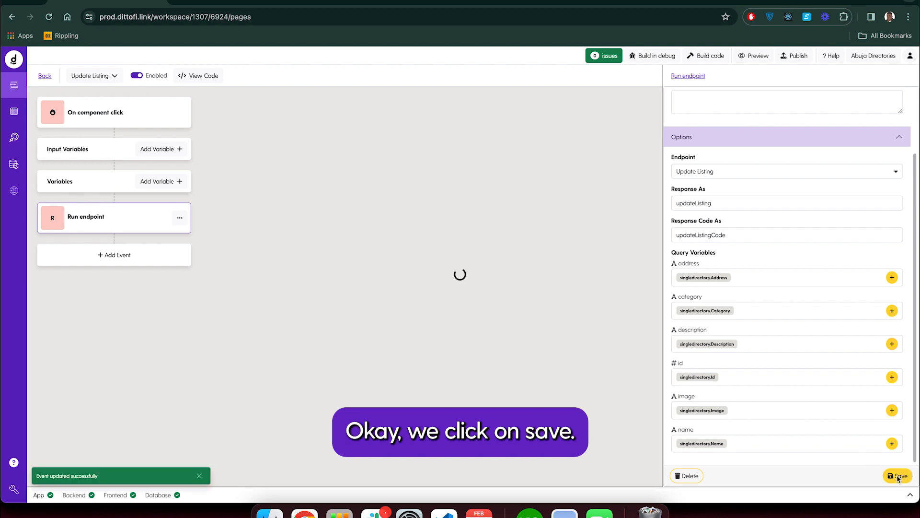
- Copy the response code name updateListingCode, add an event below Run endpoint, and set the new event's type to Condition
double_click(708, 234)
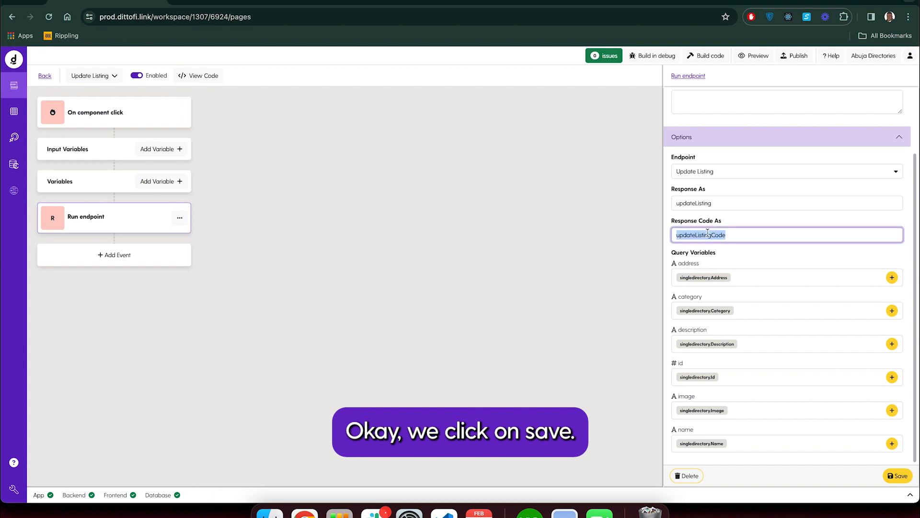
left_click(179, 217)
left_click(203, 246)
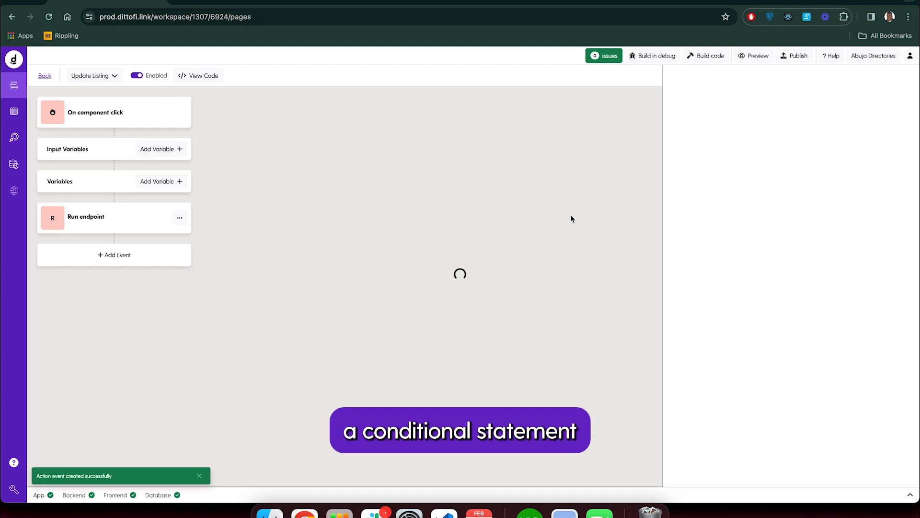
left_click(783, 133)
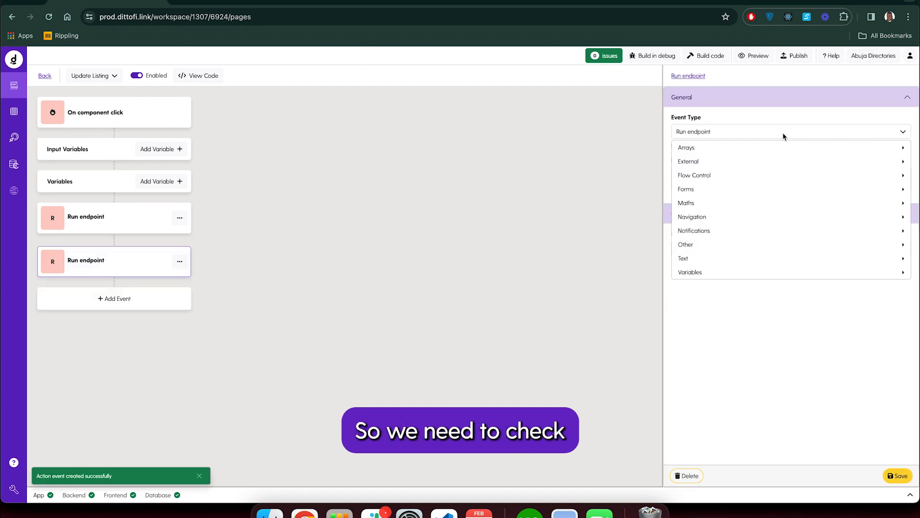
mouse_move(698, 162)
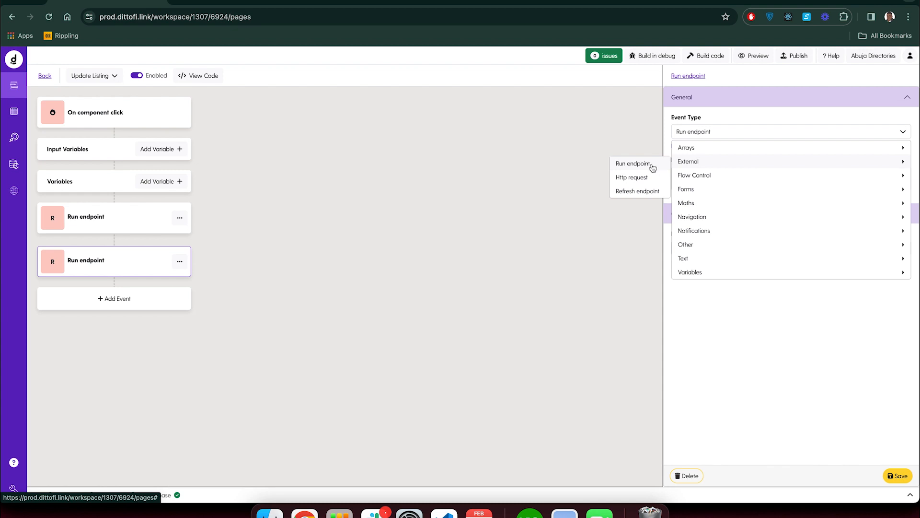
mouse_move(690, 181)
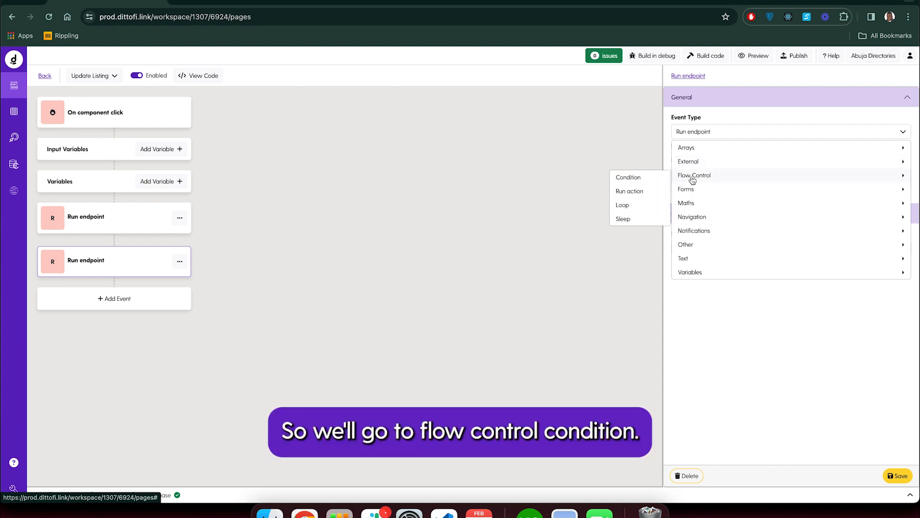
left_click(645, 179)
- Add a condition to the new event with the variable updateListingCode as its first operand
left_click(896, 238)
left_click(872, 256)
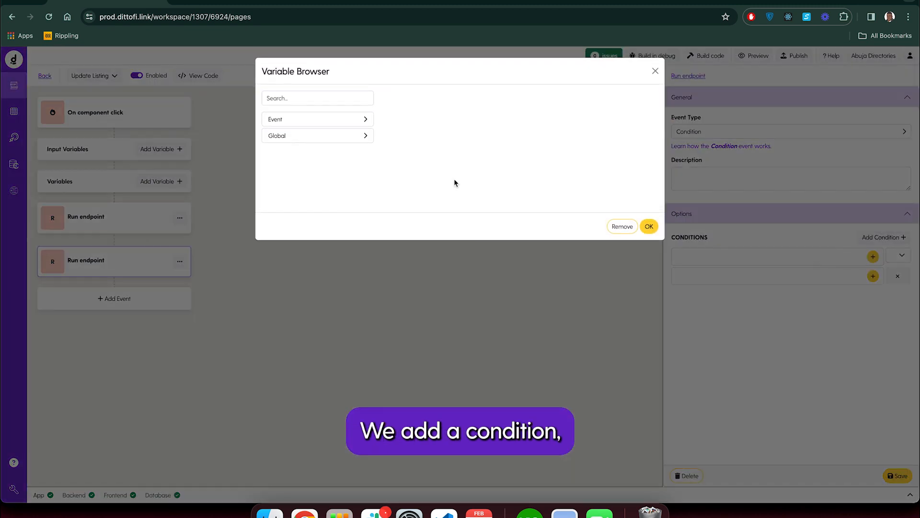
left_click(312, 99)
type("updateListingCode")
left_click(308, 127)
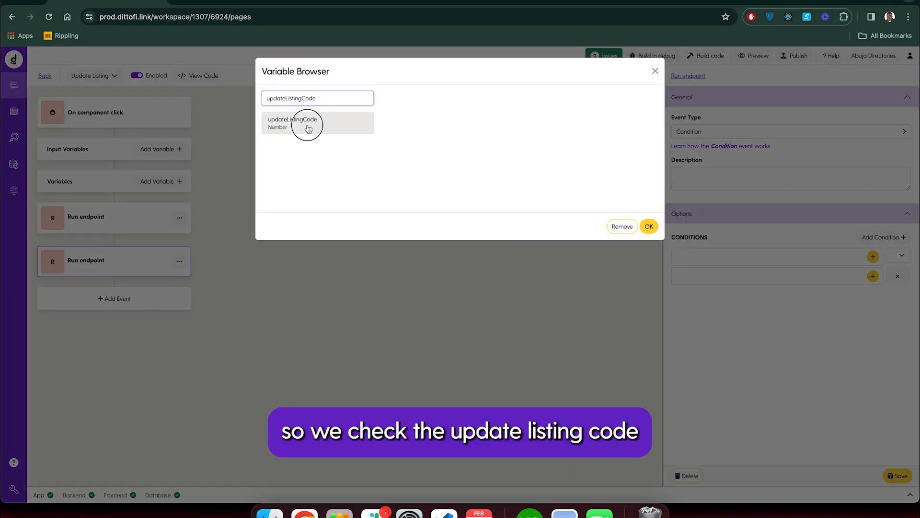
left_click(649, 226)
left_click(876, 280)
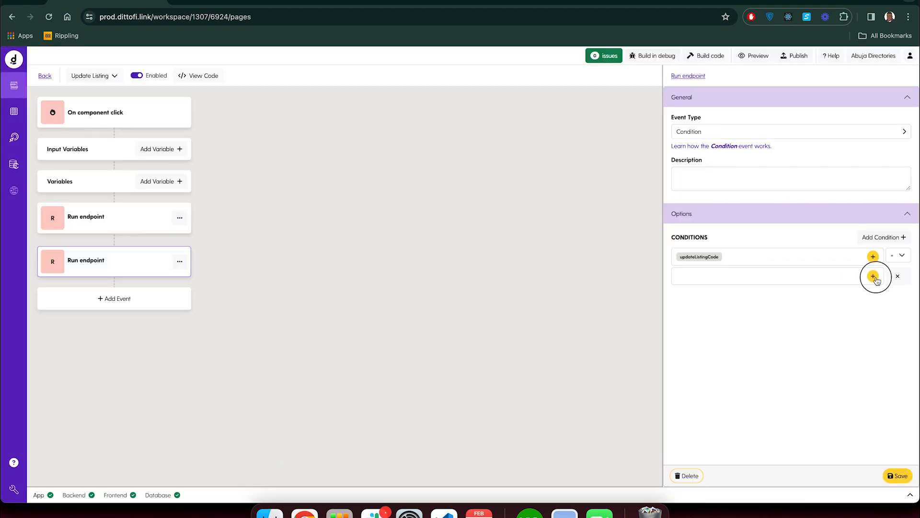
left_click(653, 71)
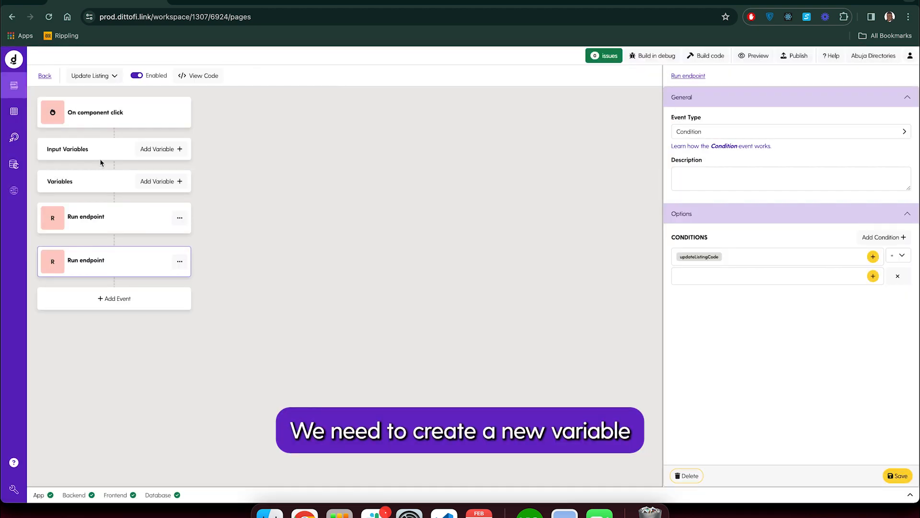
- Create an action variable named SuccessCodeHTTPUpdate of kind Number with the expression 200
left_click(153, 181)
left_click(364, 126)
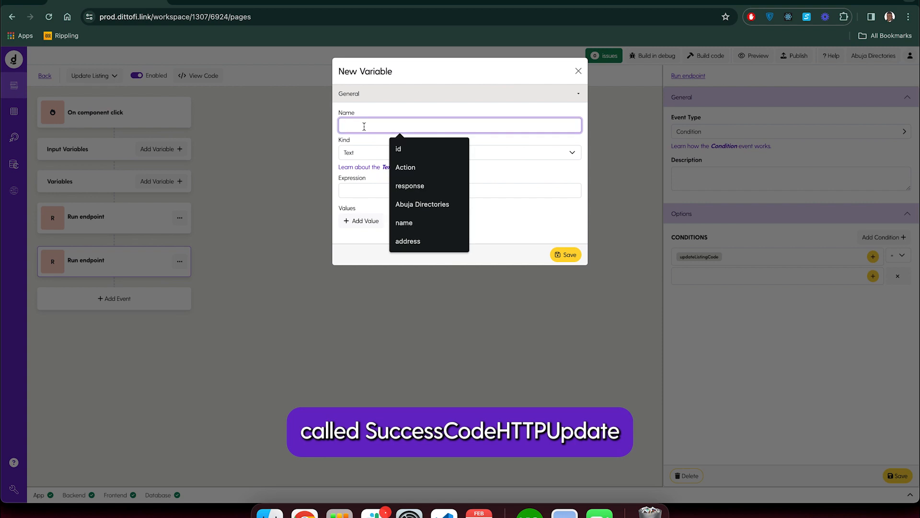
type("success")
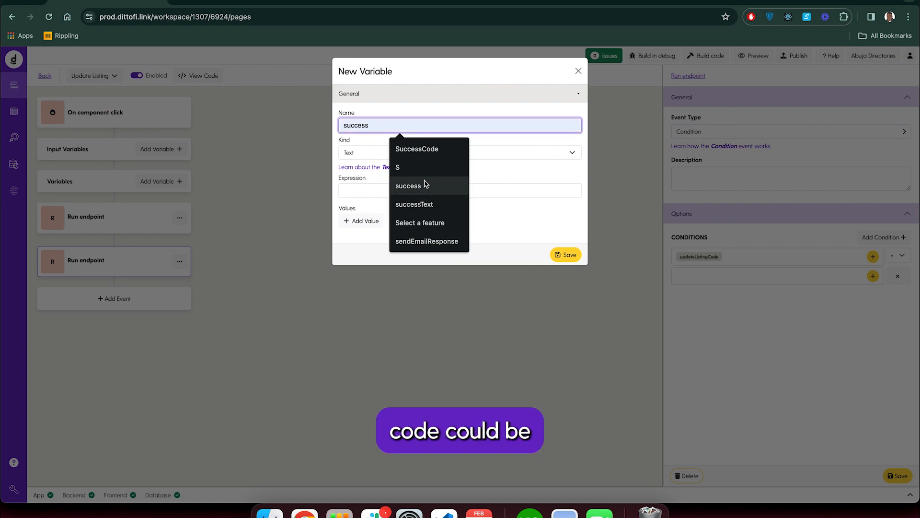
left_click(426, 152)
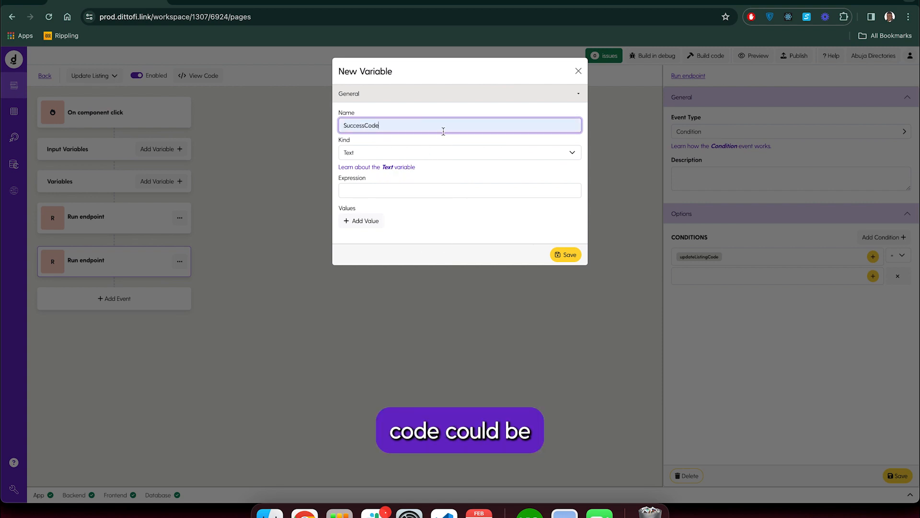
type("HTTPUpdate")
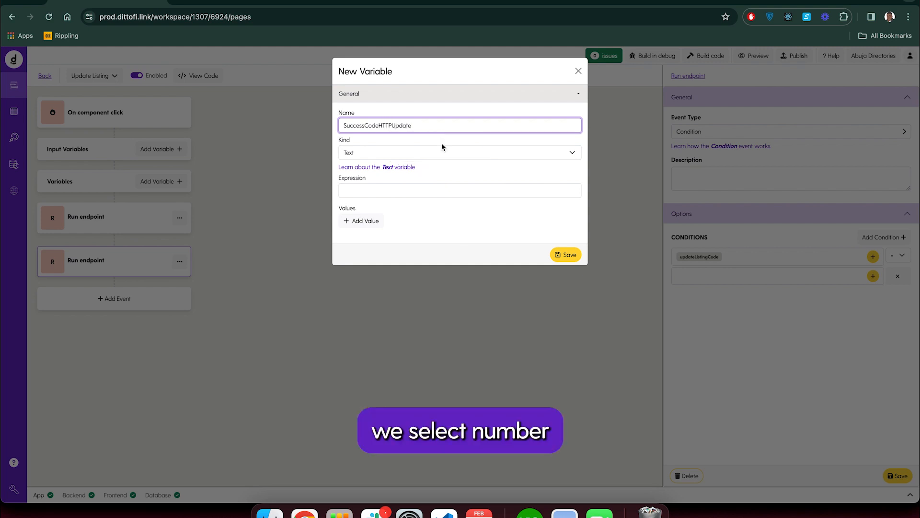
left_click(390, 155)
left_click(367, 138)
left_click(360, 190)
type("200")
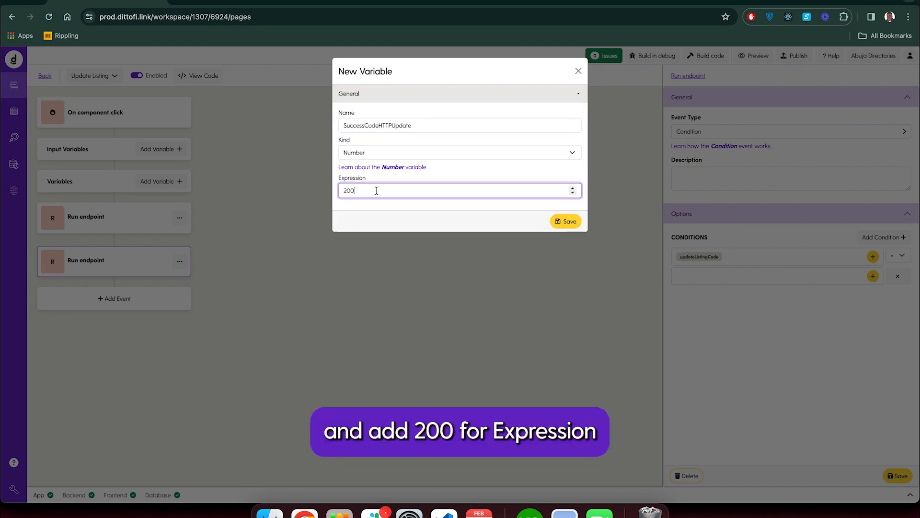
left_click(566, 221)
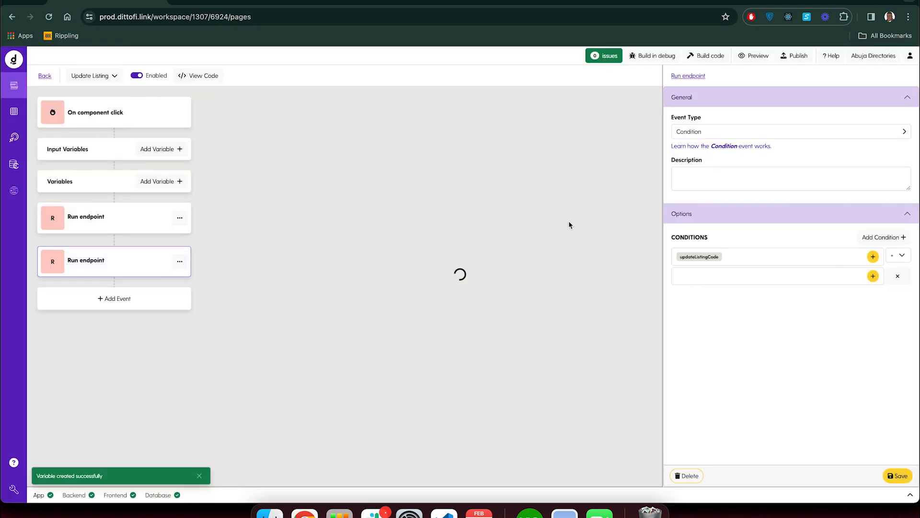
- Set the condition's second operand to the action variable SuccessCodeHTTPUpdate
left_click(874, 277)
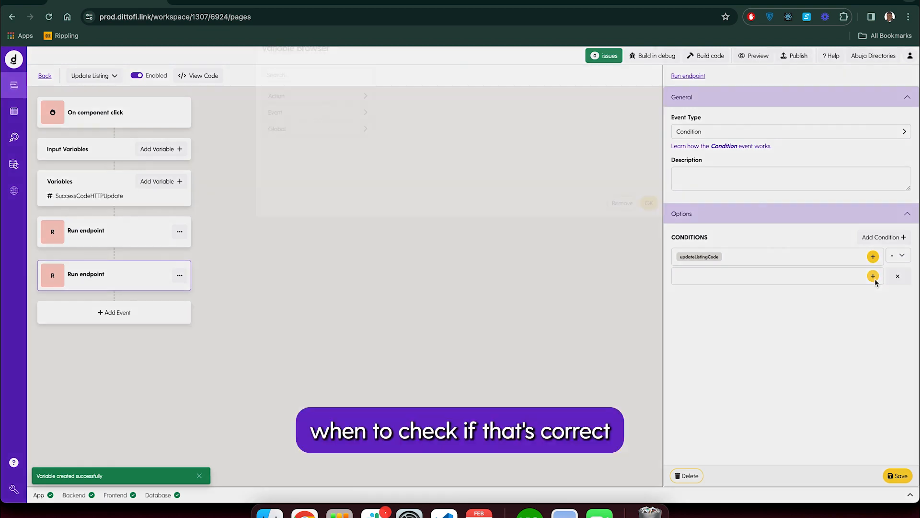
left_click(312, 123)
left_click(348, 138)
left_click(649, 226)
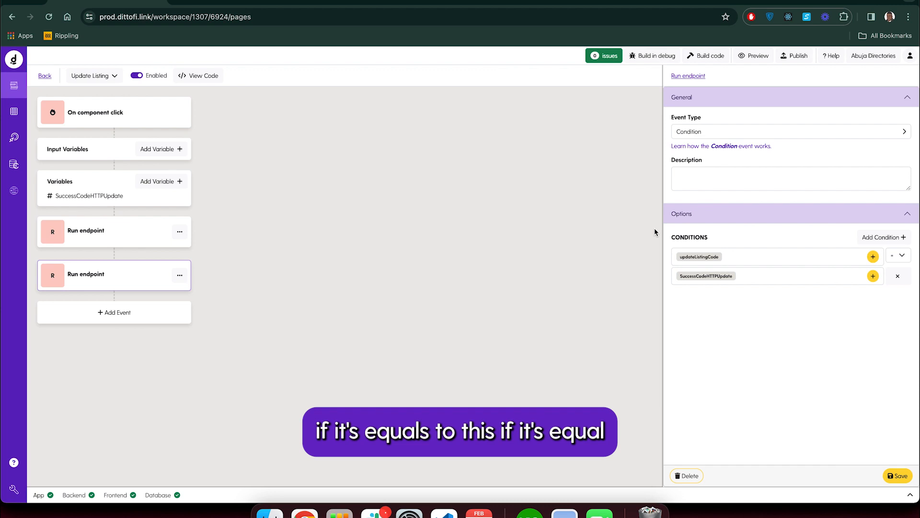
left_click_drag(719, 257, 686, 261)
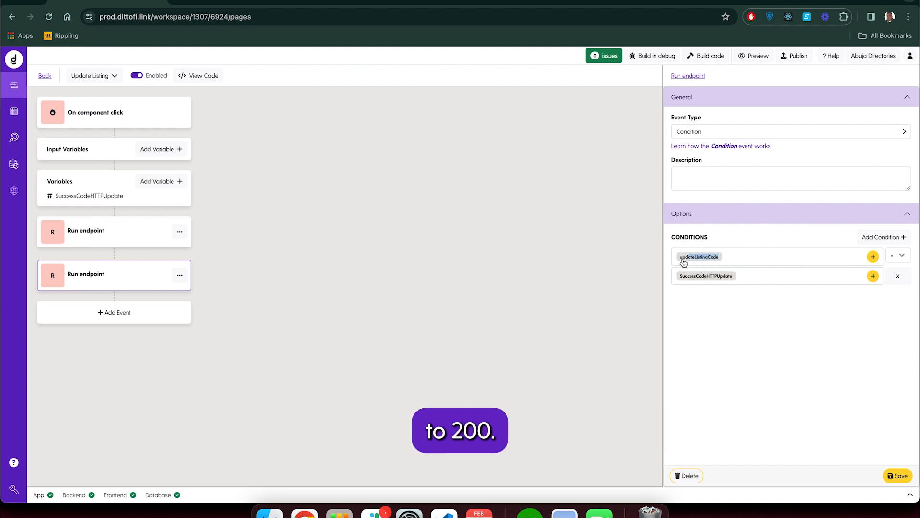
- Save the condition with the description "updateListingCode === 200" and add an event inside it
left_click(685, 178)
type("update")
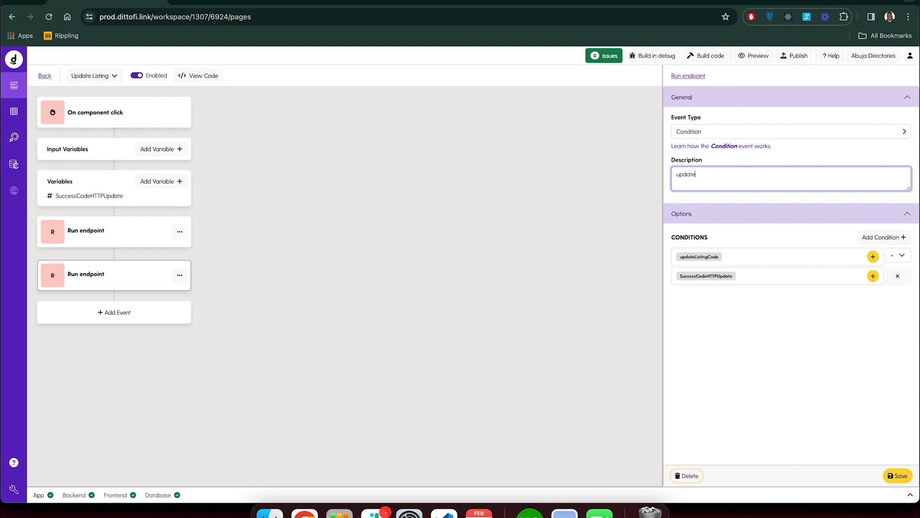
type("Lis")
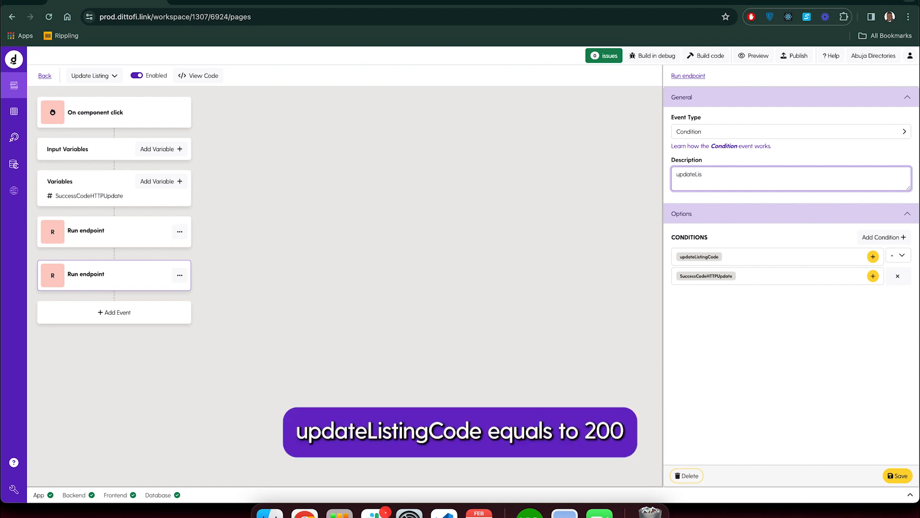
type("tingCode === 2")
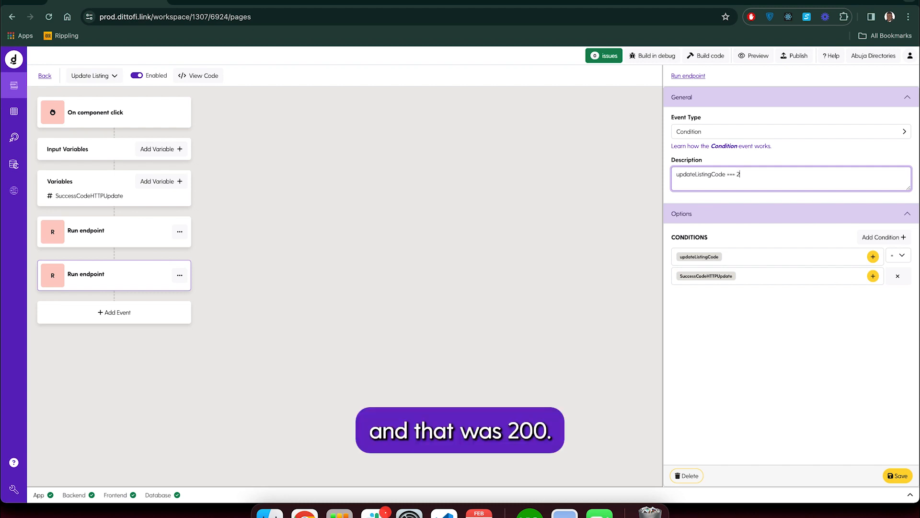
type("00")
left_click(898, 474)
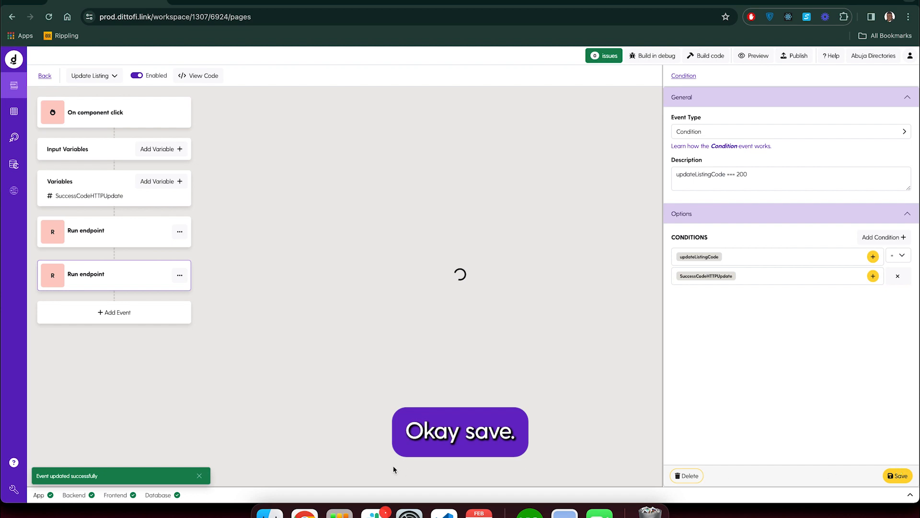
left_click(180, 275)
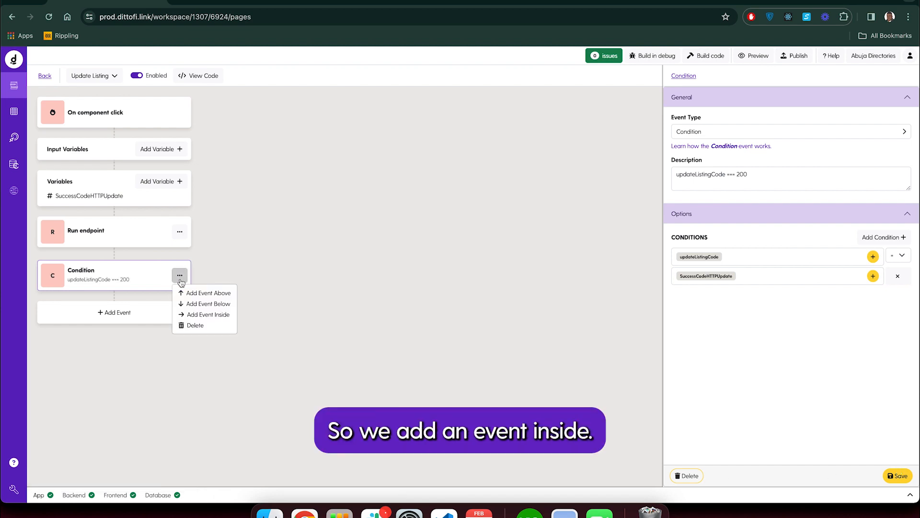
left_click(204, 315)
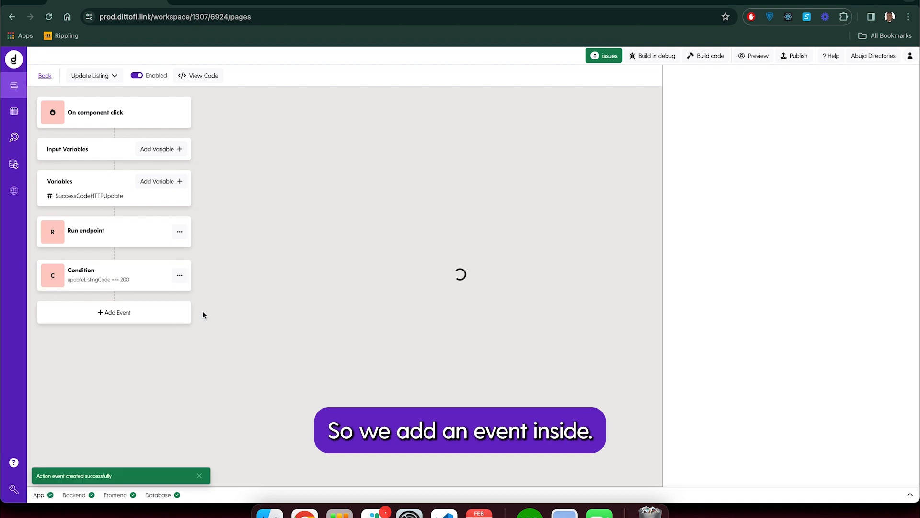
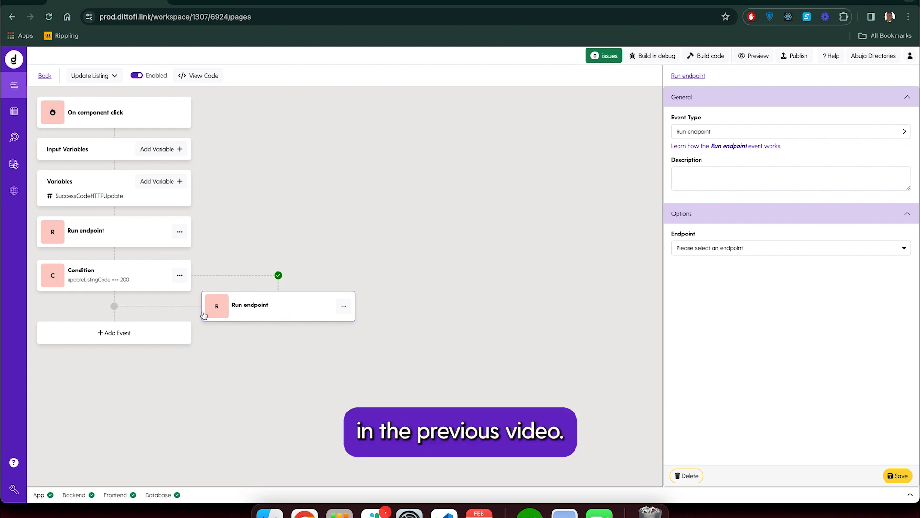
- Create an action variable named updateSuccessText of kind Text with the expression "Successfully updated"
left_click(161, 180)
left_click(365, 126)
type("u")
key("BackSpace")
type("update")
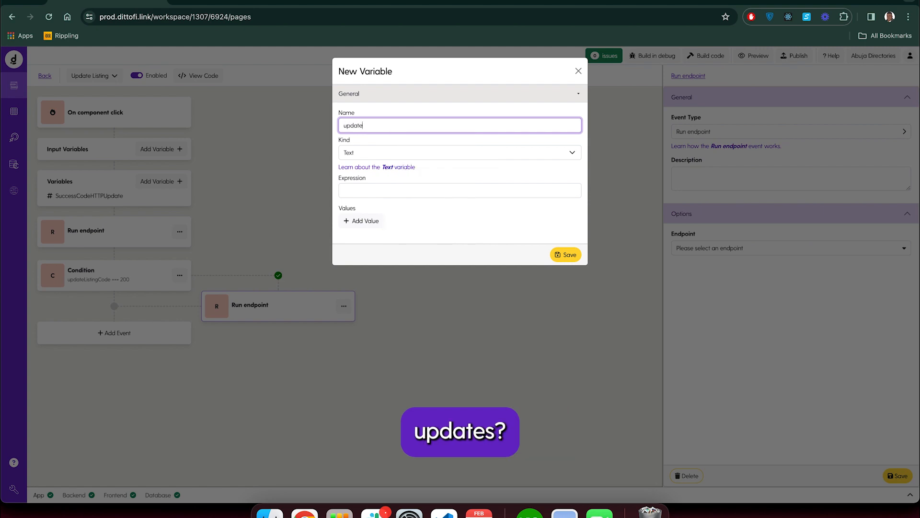
type("Succ")
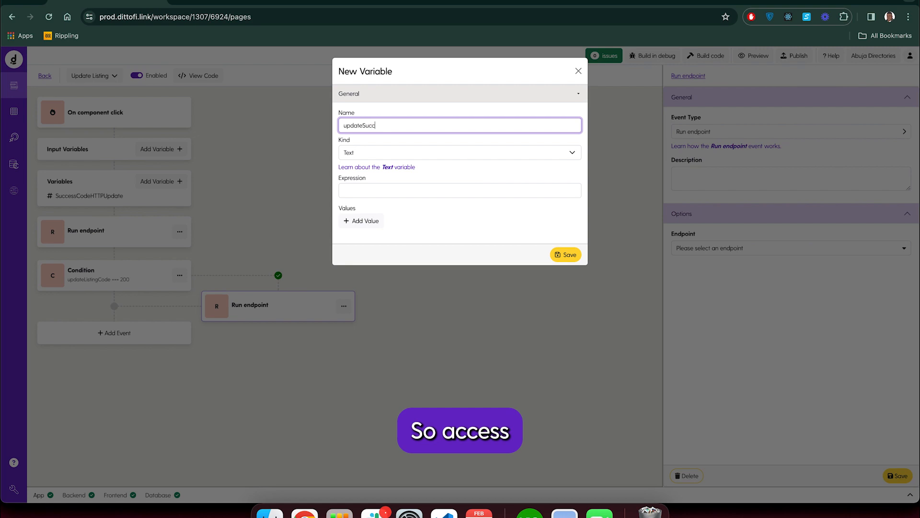
type("essText")
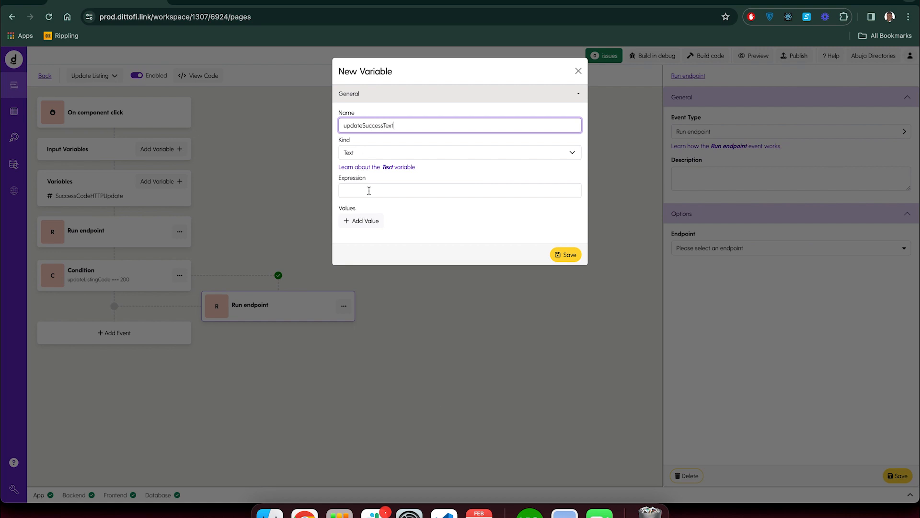
left_click(369, 190)
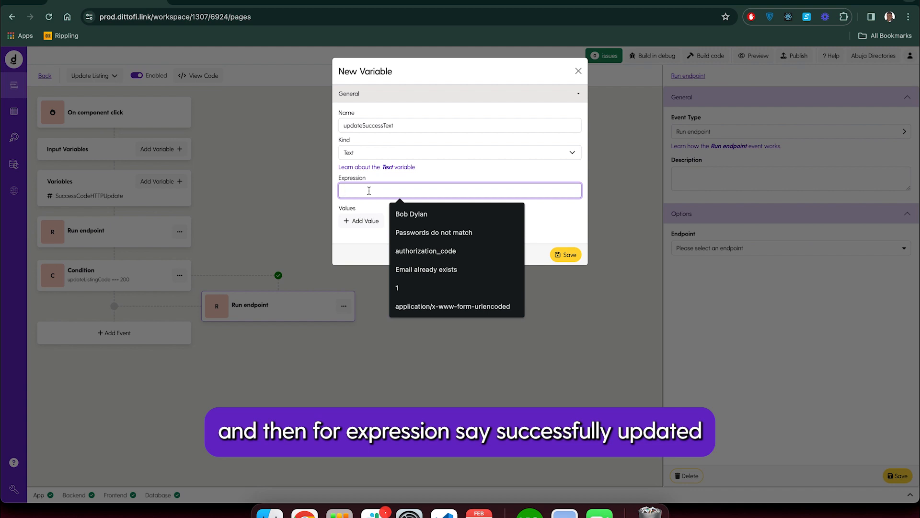
type("Su")
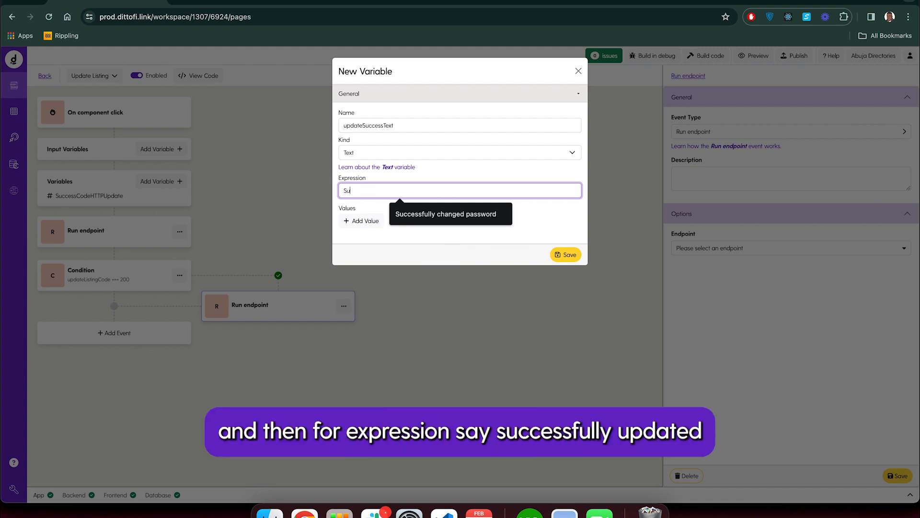
type("ccessfully ")
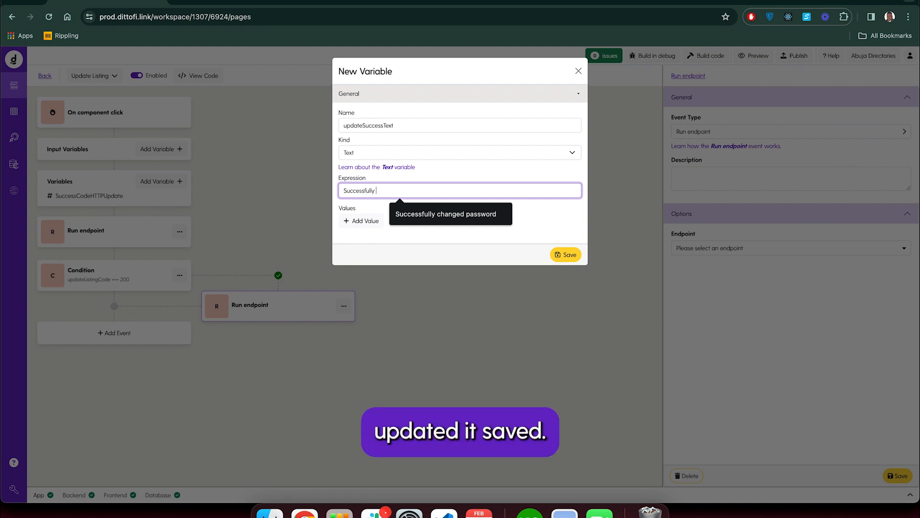
type("updasted")
left_click(563, 256)
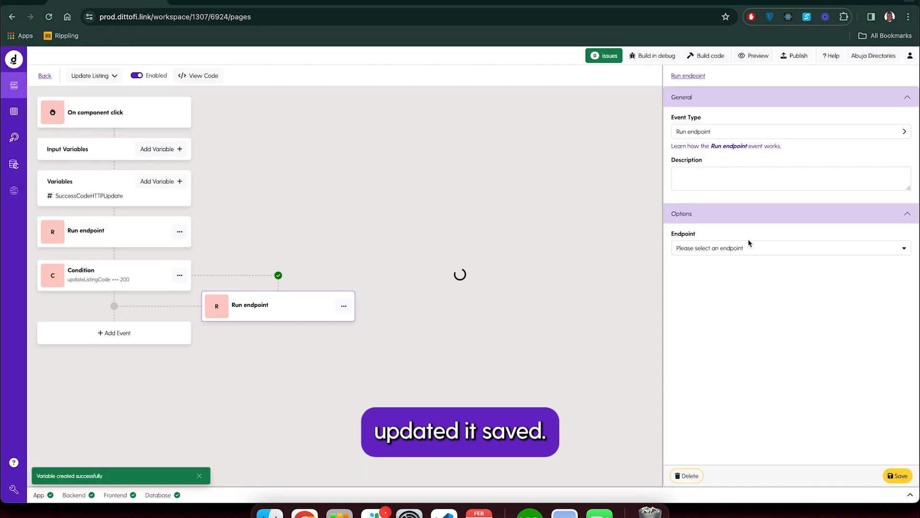
- Change the event inside the condition to Set field and choose the global variable successMessage as its variable
left_click(676, 134)
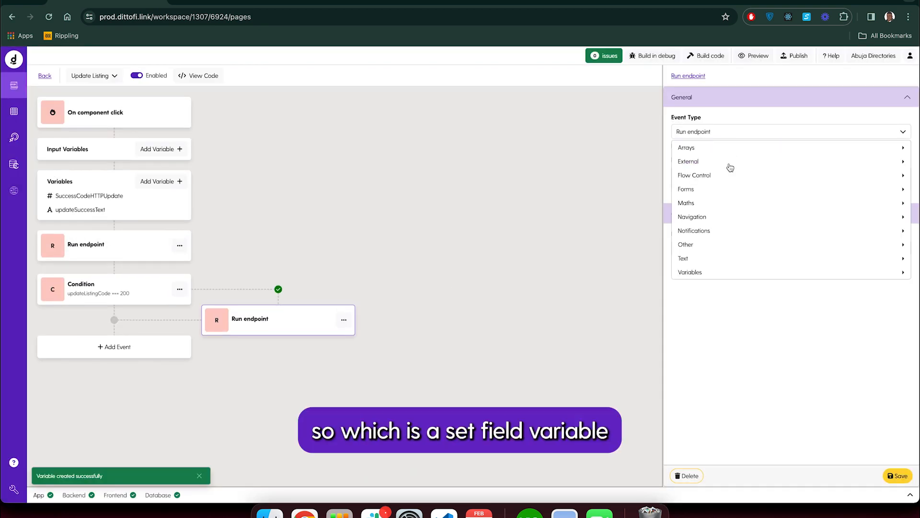
mouse_move(703, 272)
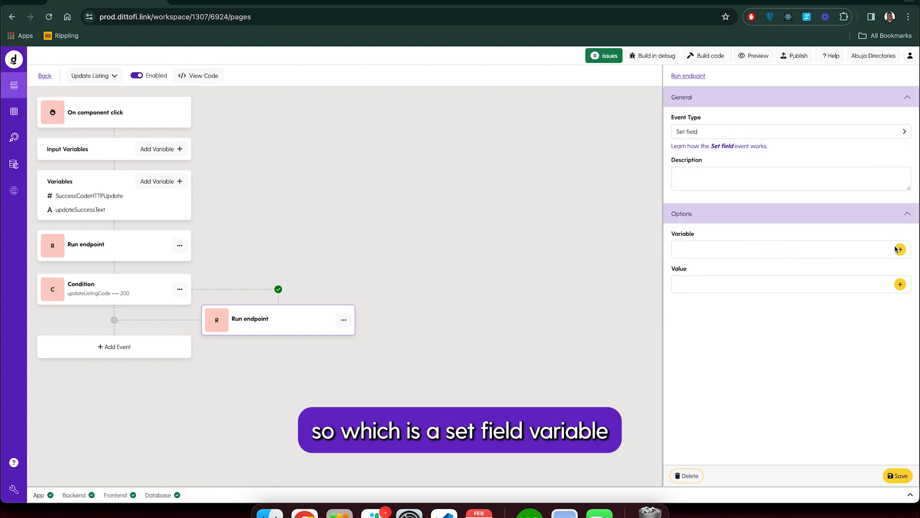
left_click(900, 249)
left_click(307, 120)
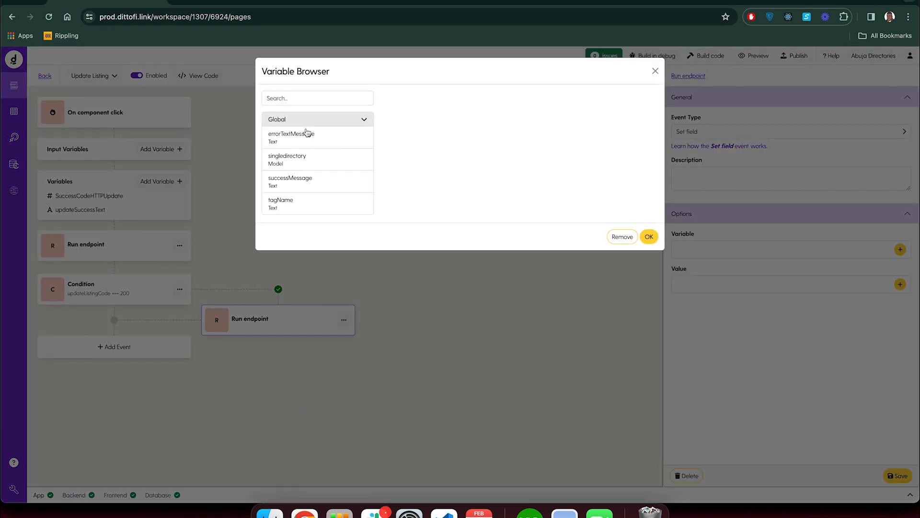
left_click(315, 181)
left_click(649, 236)
- Set the field's value to the action variable updateSuccessText and save the event
left_click(899, 285)
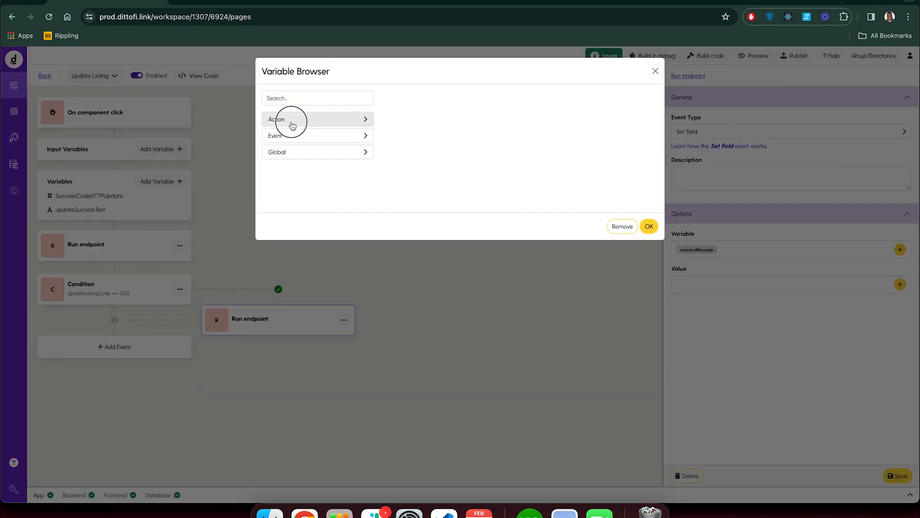
left_click(292, 126)
left_click(290, 156)
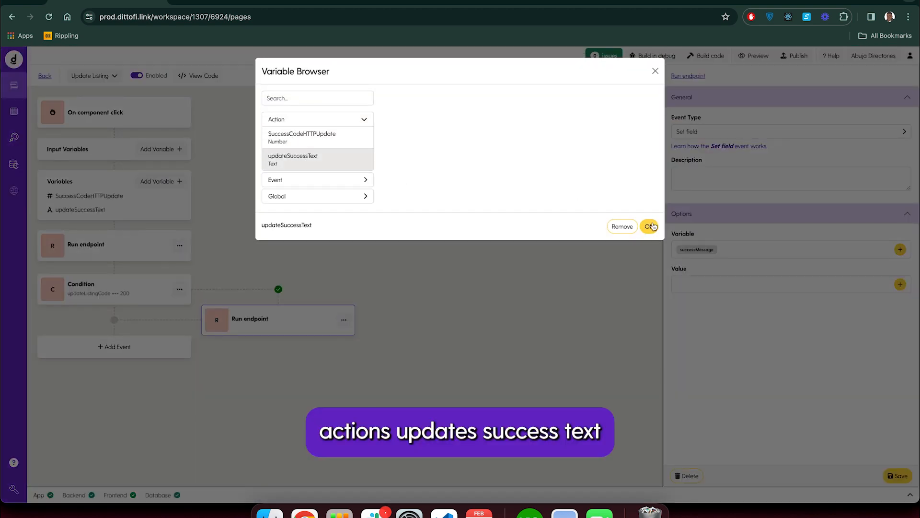
left_click(650, 226)
left_click(901, 480)
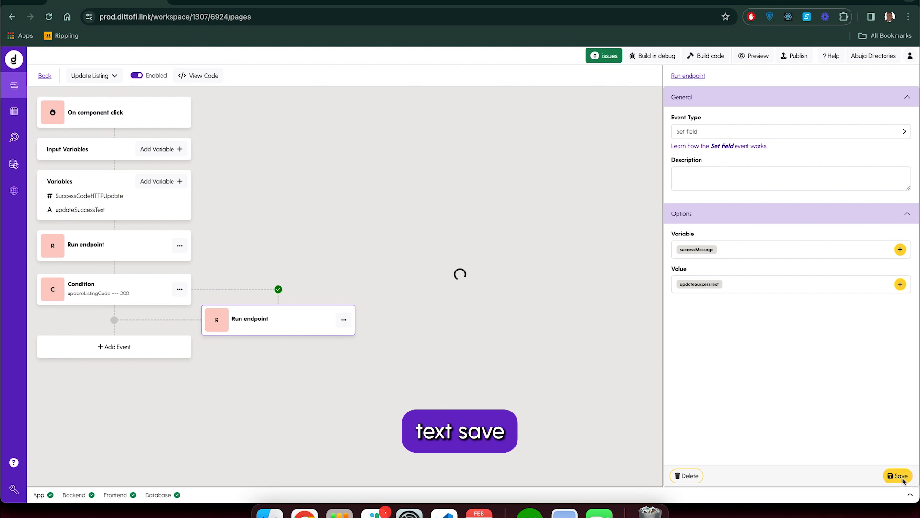
- Add an event below the updateListingCode === 200 condition, change its type to Condition and add a blank condition to it
left_click(181, 291)
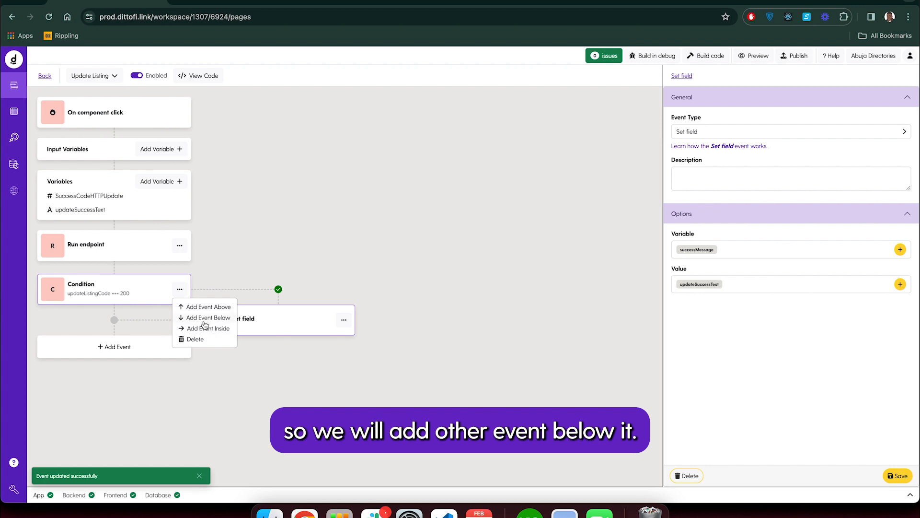
left_click(205, 319)
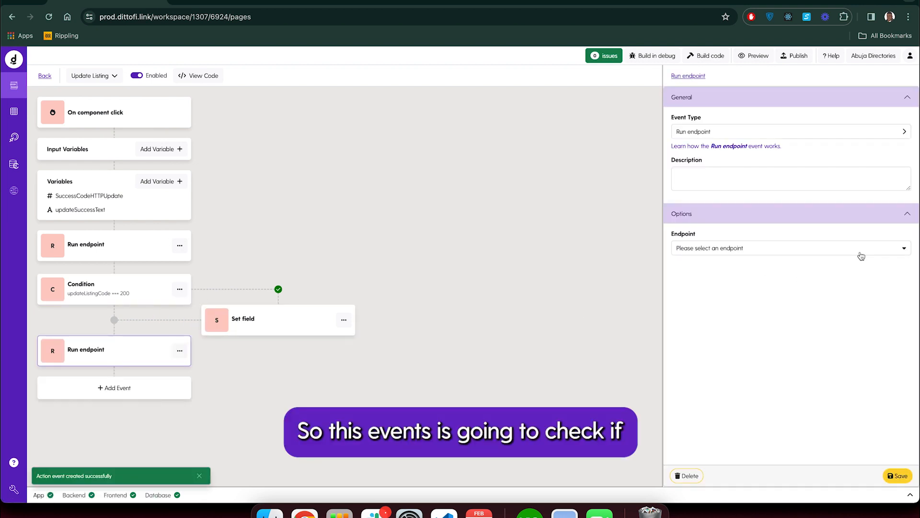
left_click(723, 134)
mouse_move(700, 178)
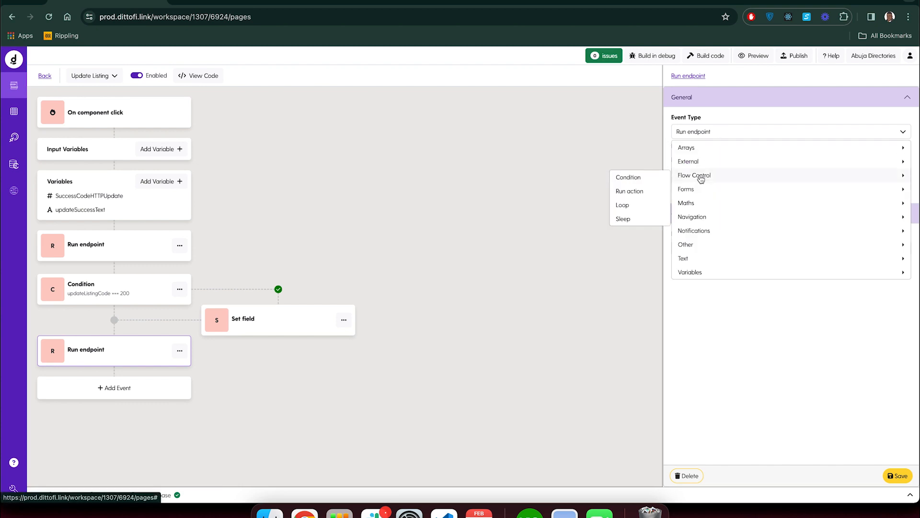
left_click(635, 179)
left_click(877, 237)
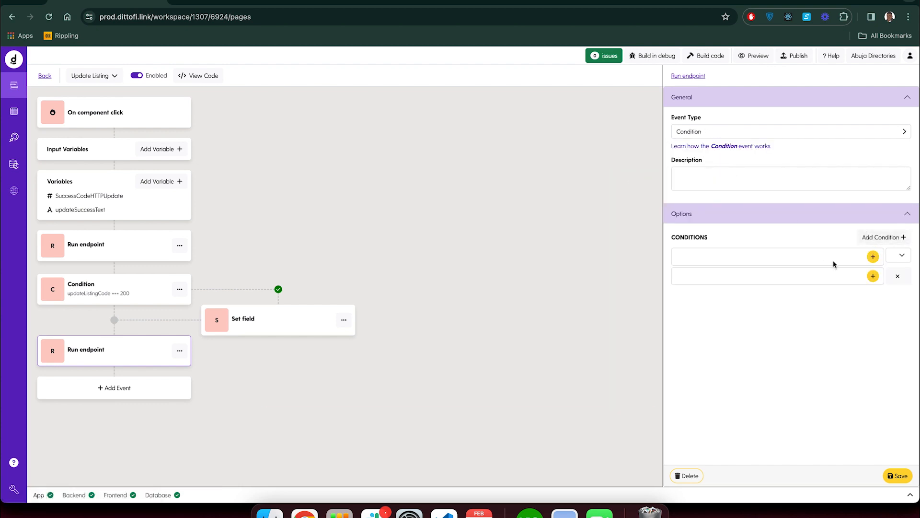
- Set the new condition's first operand to the event variable updateListingCode and its operator to !=
left_click(873, 257)
left_click(320, 136)
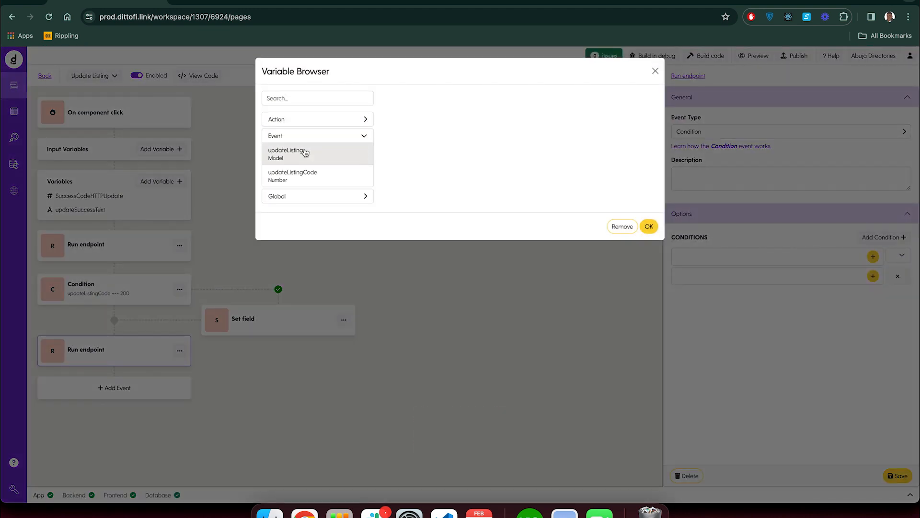
left_click(305, 175)
left_click(649, 226)
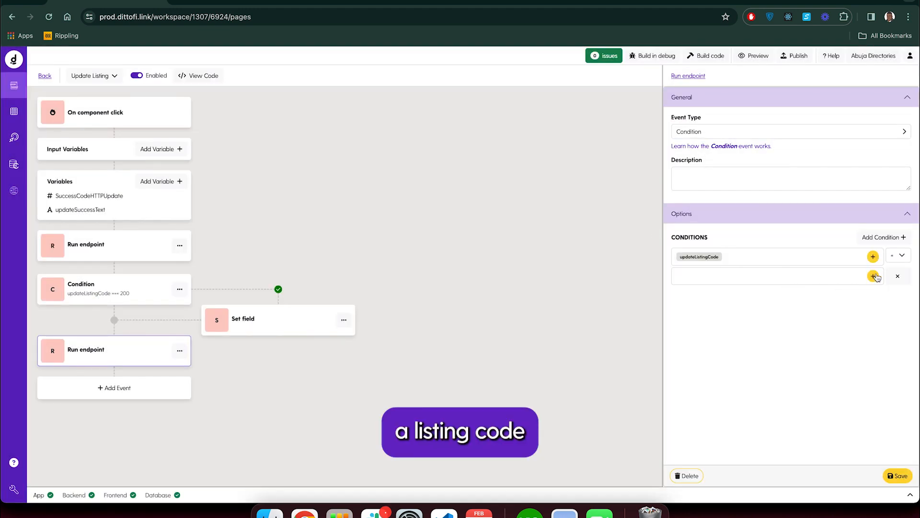
left_click(898, 256)
left_click(896, 288)
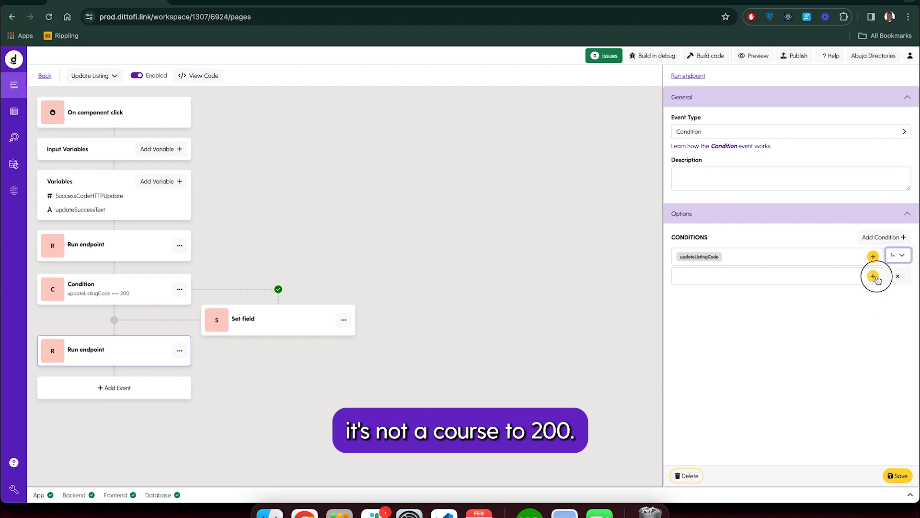
- Choose the action variable SuccessCodeHTTPUpdate as the second operand of the != condition
left_click(873, 276)
left_click(279, 118)
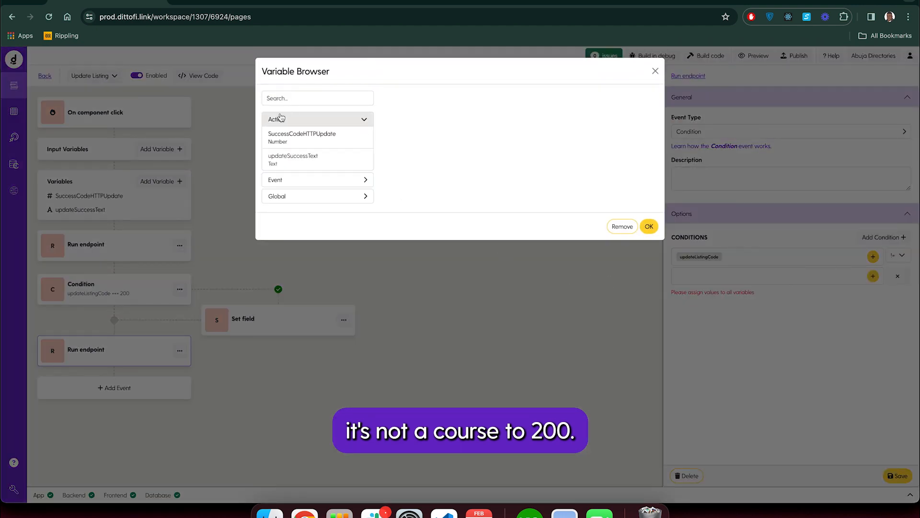
left_click(284, 138)
left_click(648, 227)
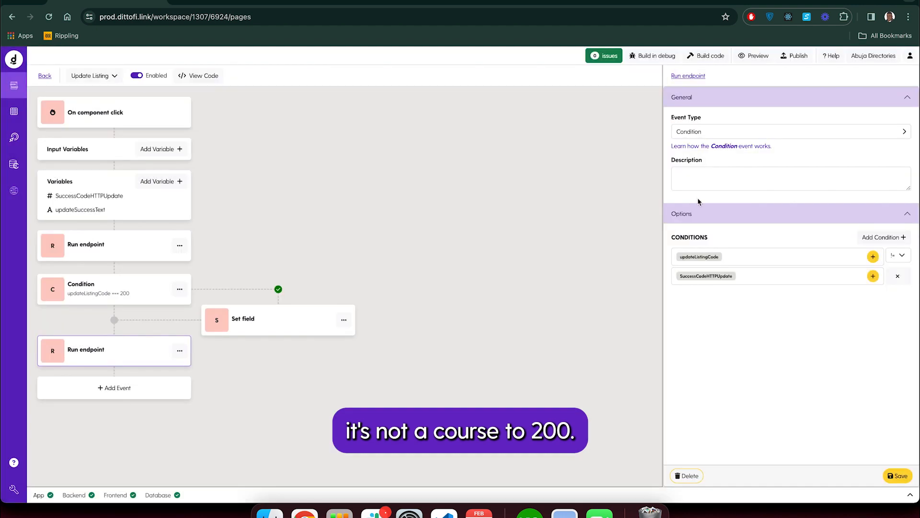
- Describe the second condition as "updateListingCode != 200" and save it
left_click(703, 178)
type("updateList")
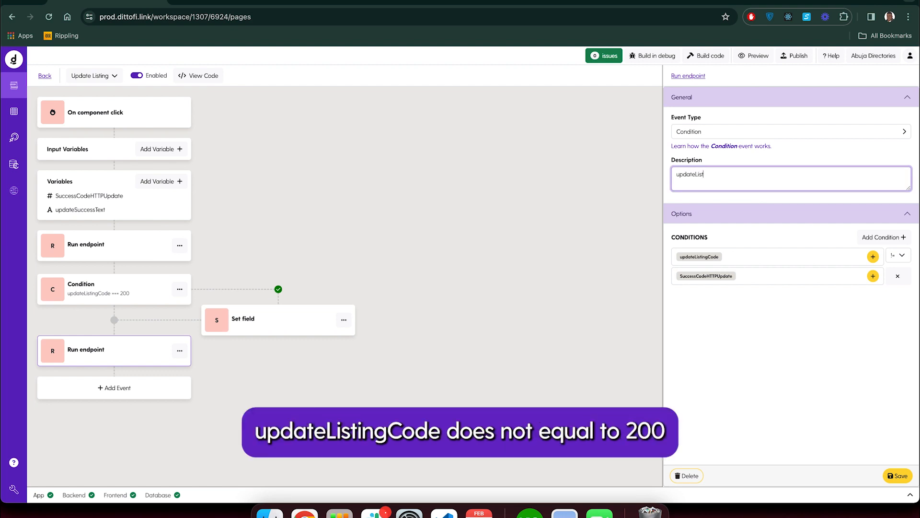
type("ingCode != 200")
left_click(900, 475)
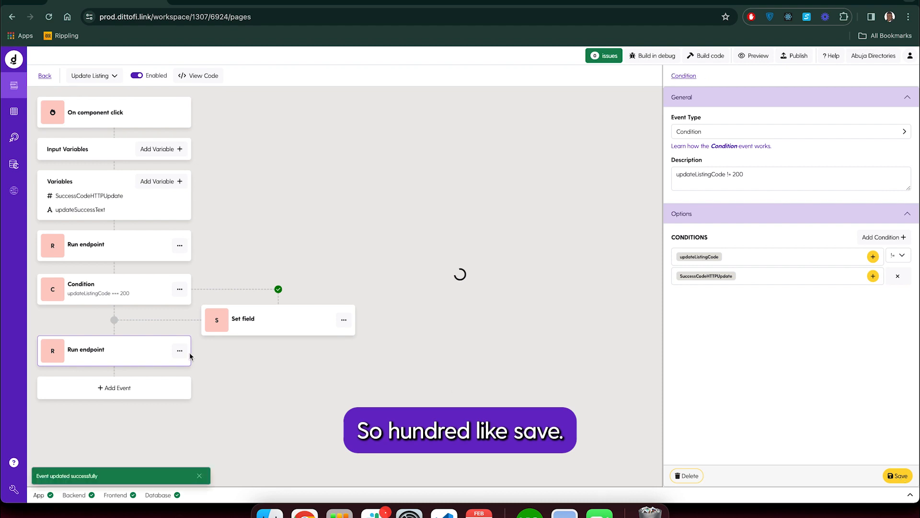
- Create a Text action variable named errorTextUpdate with the expression "An error occurred", and save the != 200 condition again
left_click(173, 183)
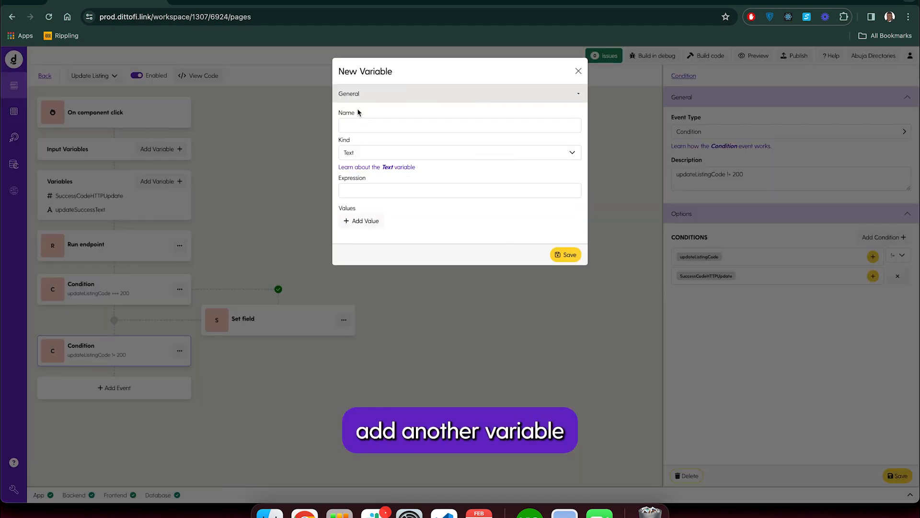
left_click(360, 125)
type("erro")
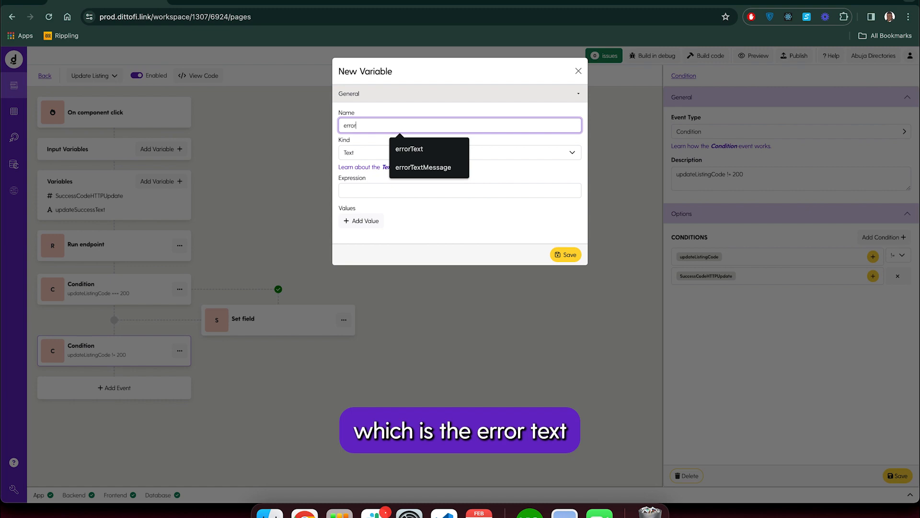
type("r")
left_click(402, 149)
type("Update")
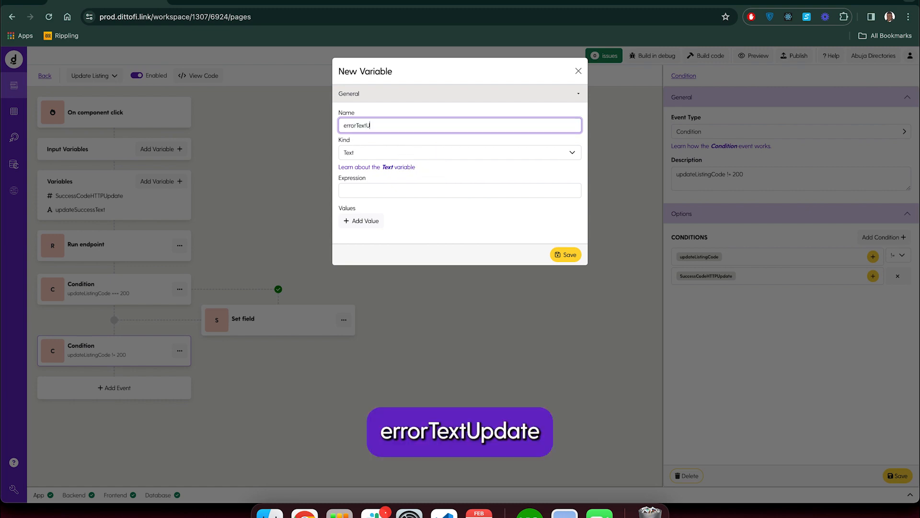
left_click(358, 190)
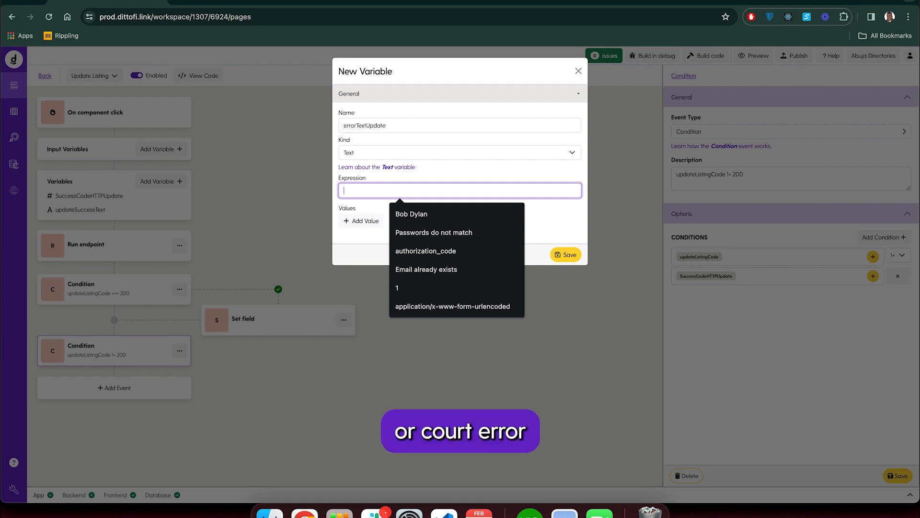
type("An error occurred")
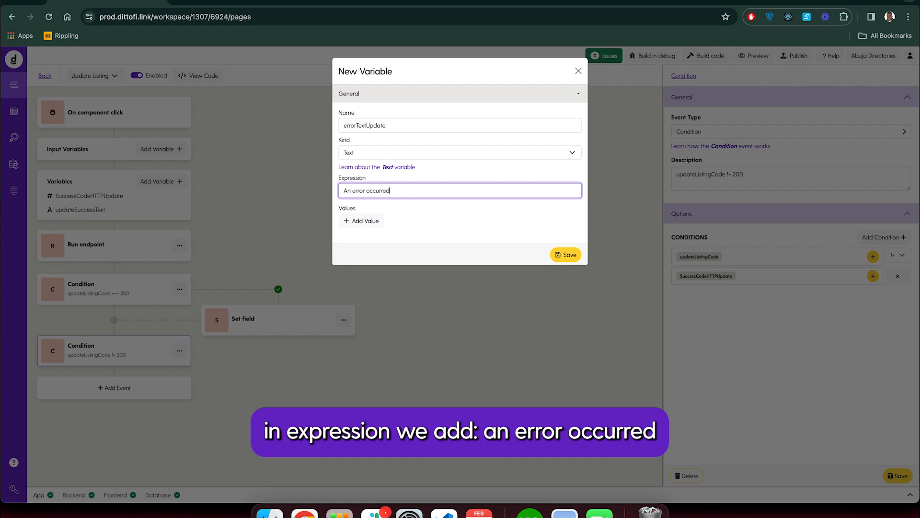
left_click(571, 257)
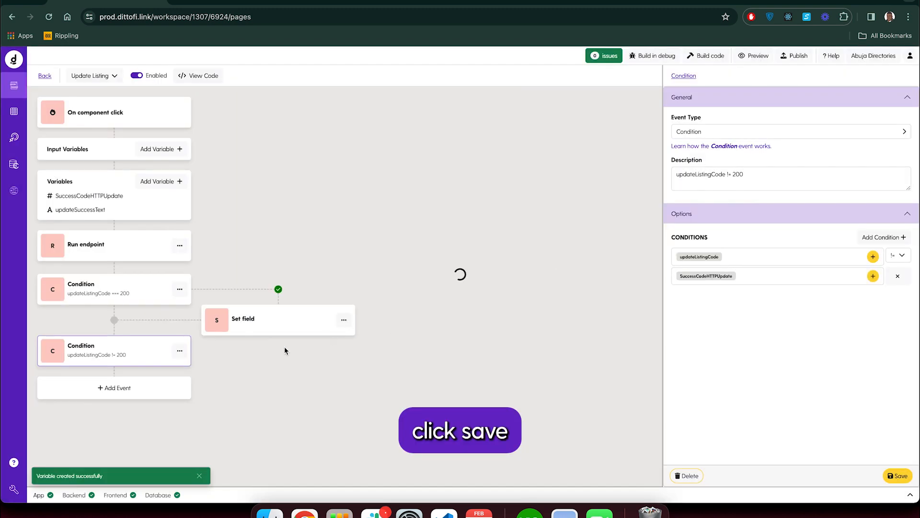
left_click(895, 475)
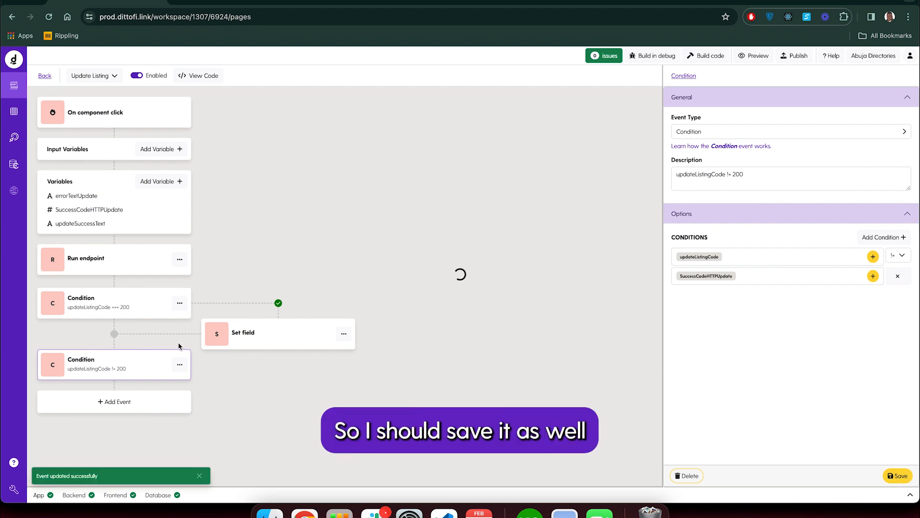
- Add an event inside the updateListingCode != 200 condition and change its type to Set field
left_click(180, 364)
left_click(201, 403)
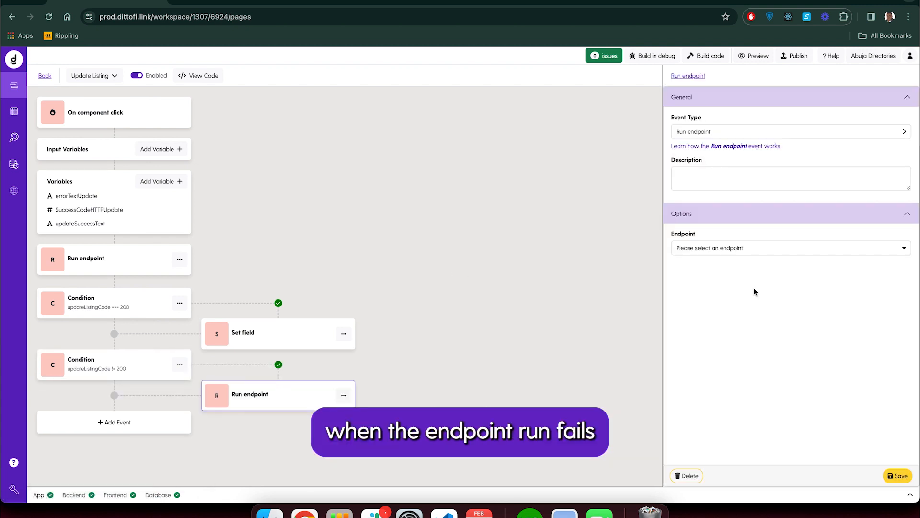
left_click(749, 255)
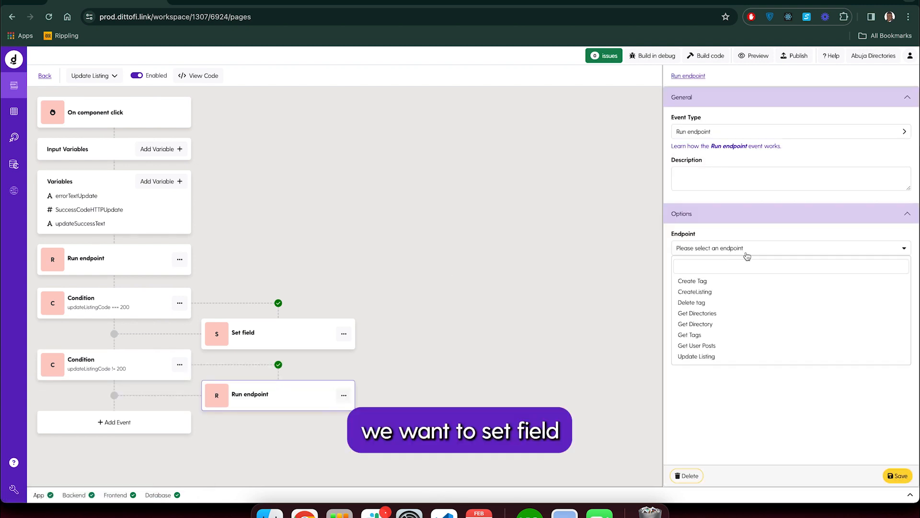
left_click(718, 136)
mouse_move(698, 271)
left_click(641, 273)
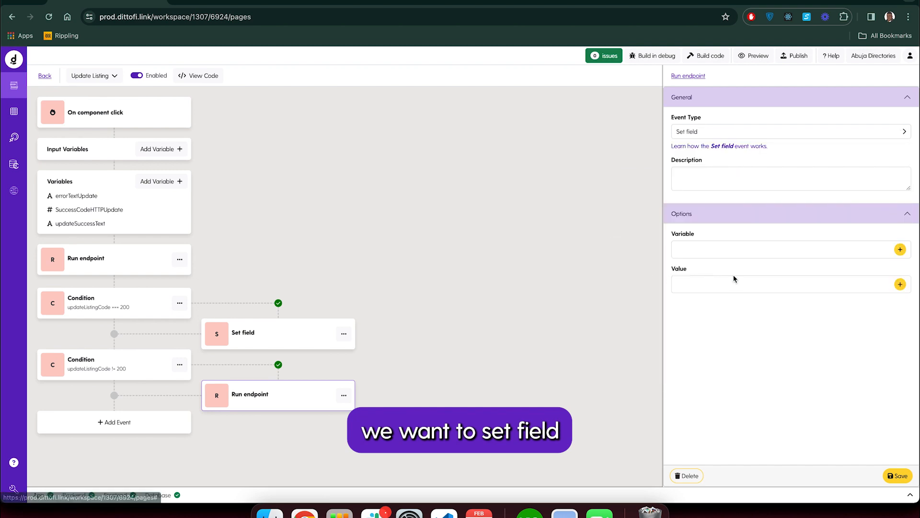
- Choose the global variable errorTextMessage as the variable of the Set field event under the != 200 condition
left_click(899, 250)
left_click(312, 121)
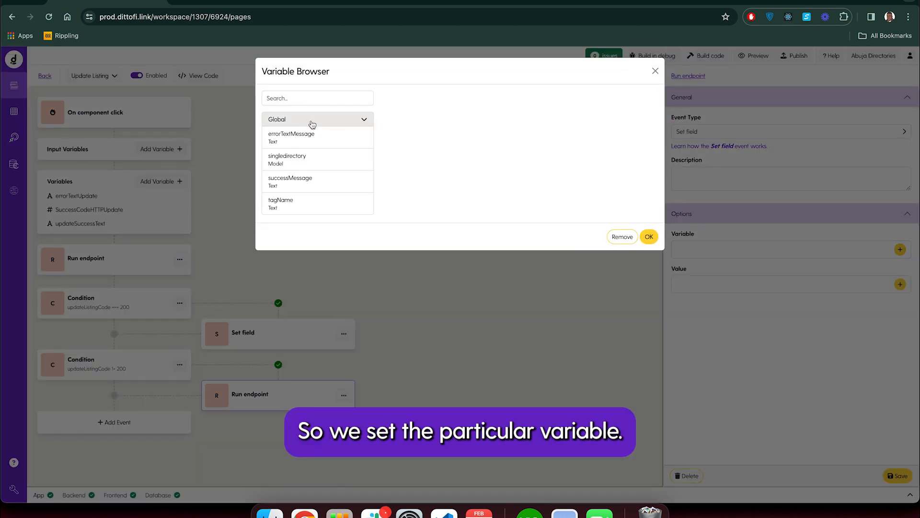
left_click(292, 136)
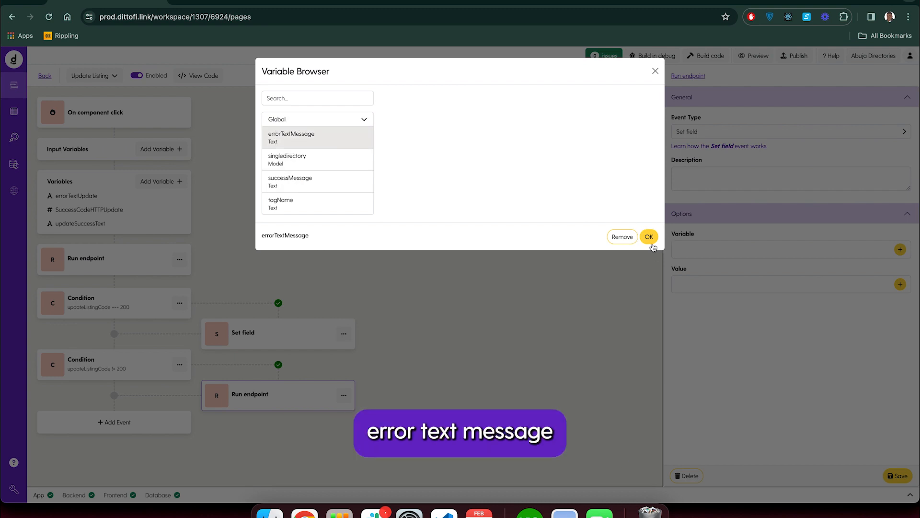
left_click(649, 238)
- Assign the action variable errorTextUpdate as the Set field event's value and save the event
left_click(900, 284)
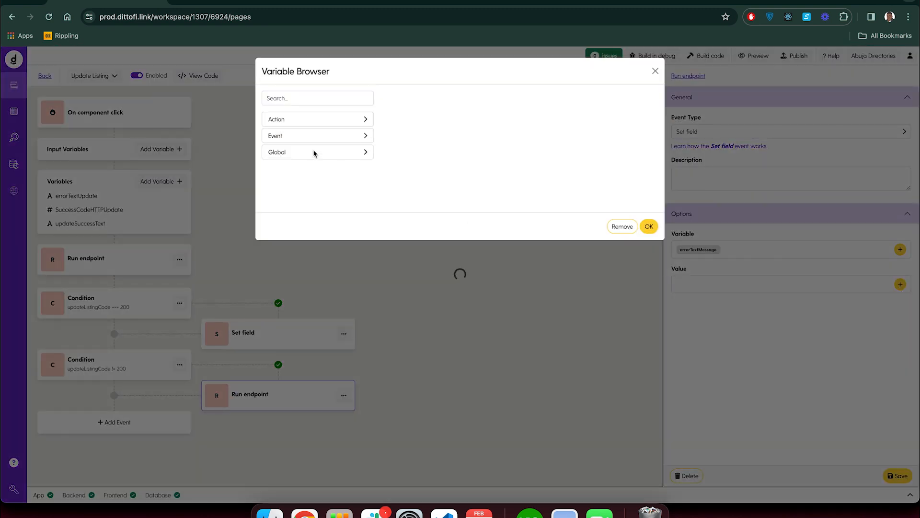
left_click(288, 124)
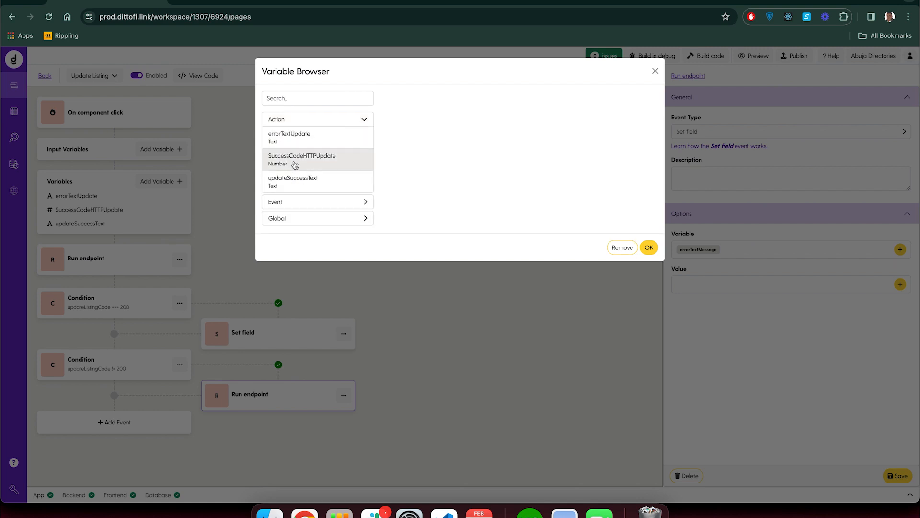
left_click(291, 139)
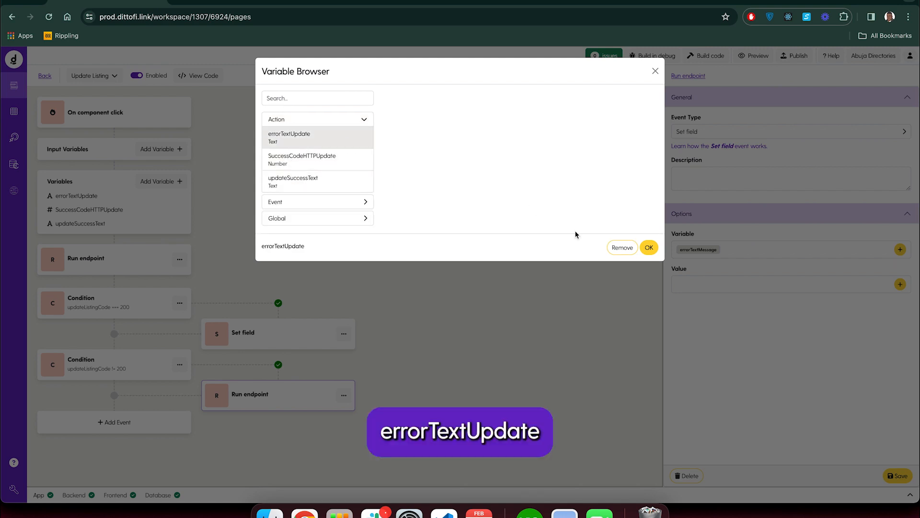
left_click(648, 248)
left_click(897, 480)
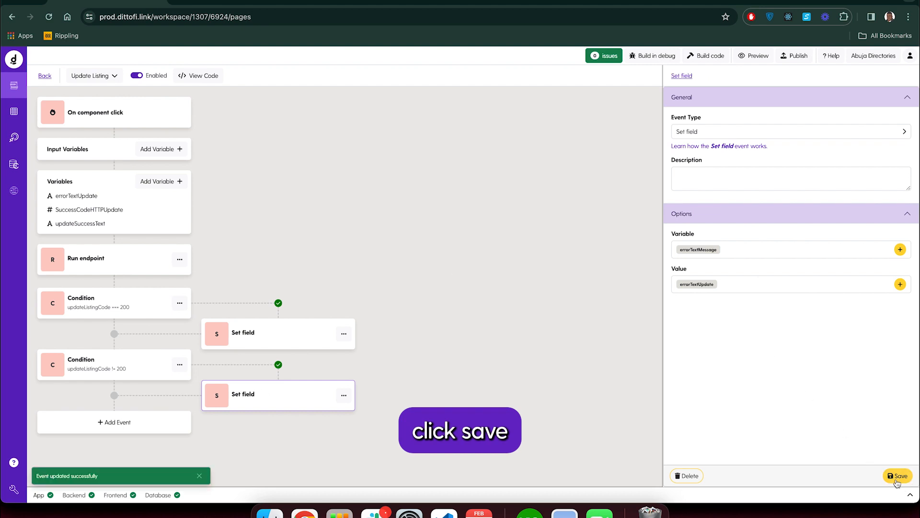
- Return to the UpdateListing page and check the variable bindings of the green and red message paragraphs
left_click(45, 76)
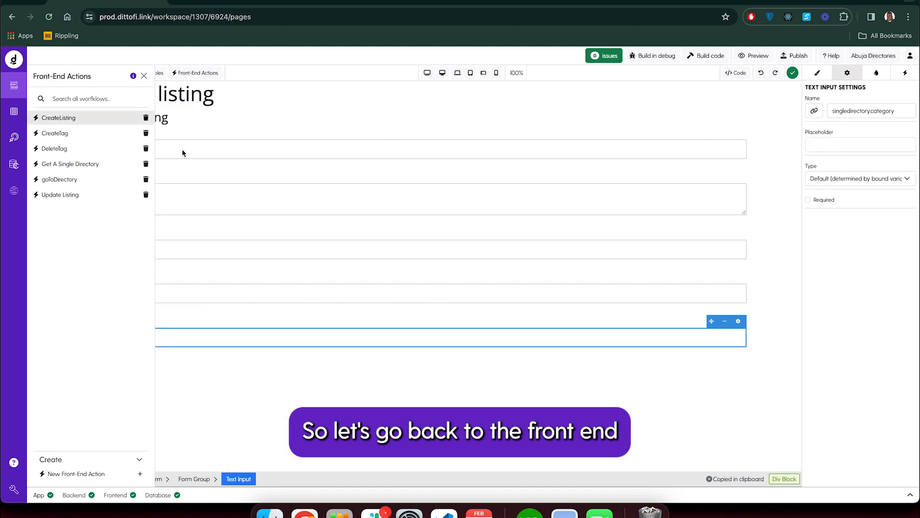
left_click(144, 76)
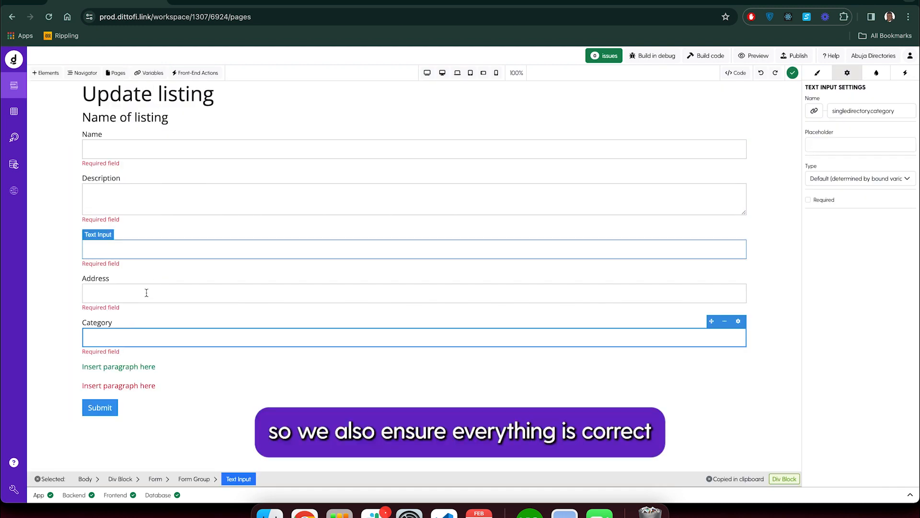
left_click(136, 367)
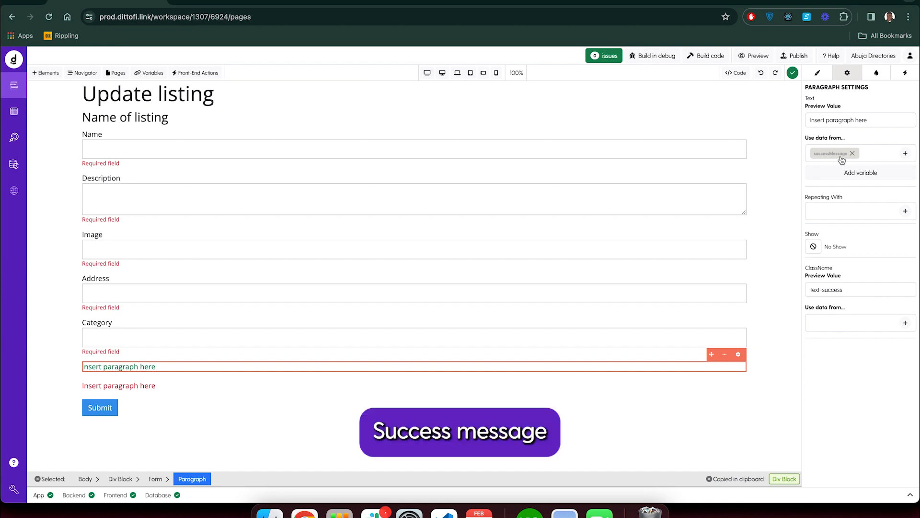
left_click(240, 385)
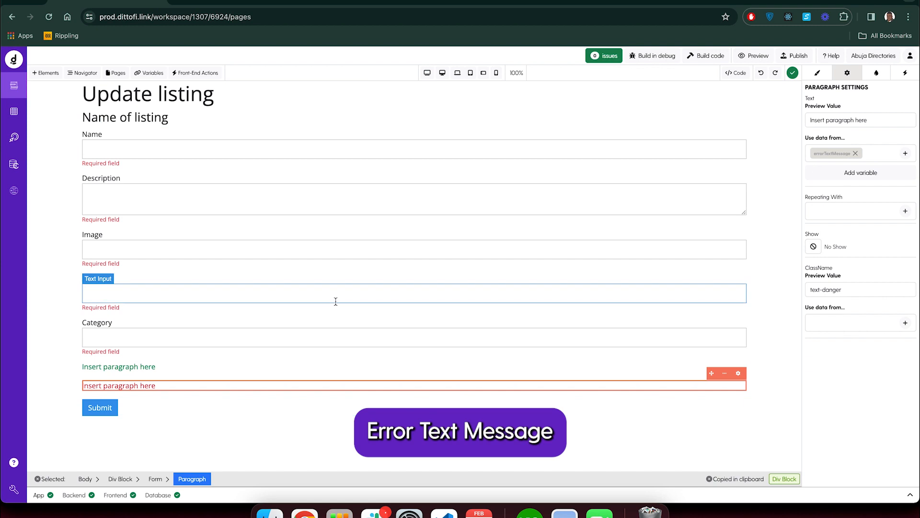
- Change the form's On Submit front-end action to run Update Listing
left_click(214, 397)
left_click(905, 78)
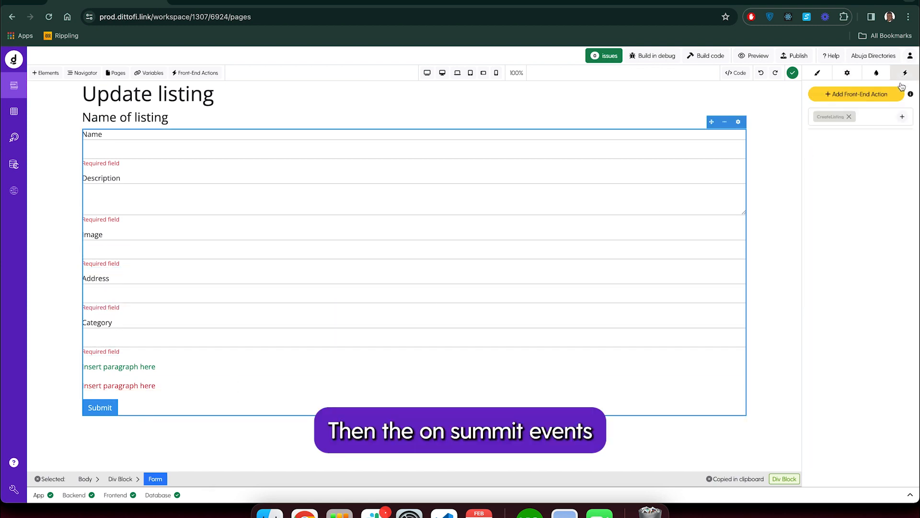
left_click(830, 117)
left_click(837, 192)
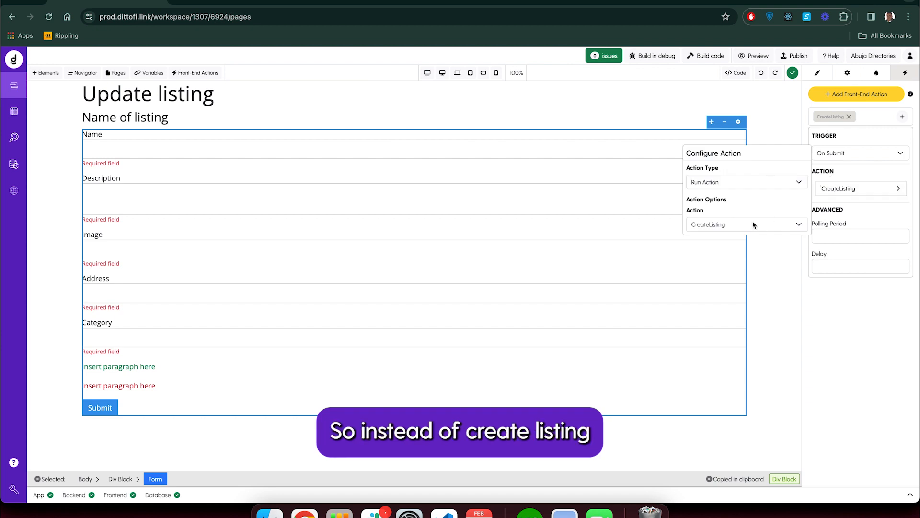
left_click(728, 225)
left_click(715, 278)
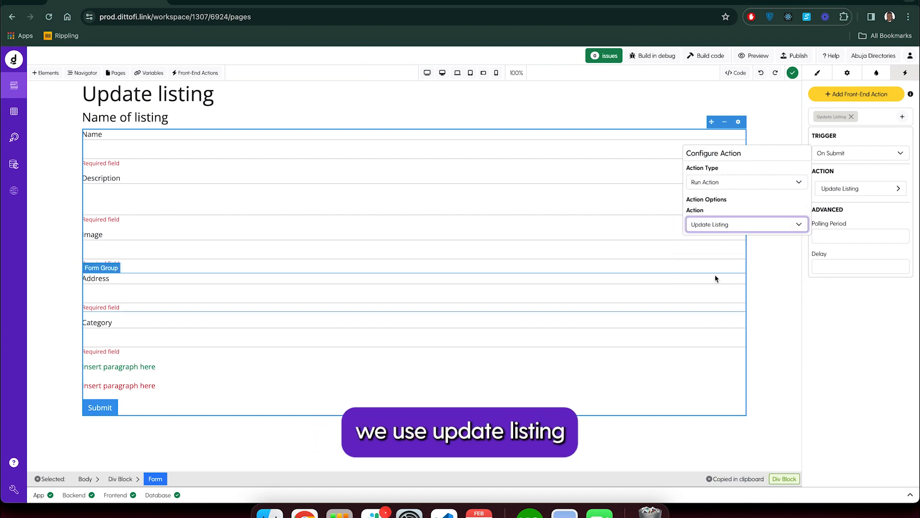
left_click(725, 277)
left_click(862, 332)
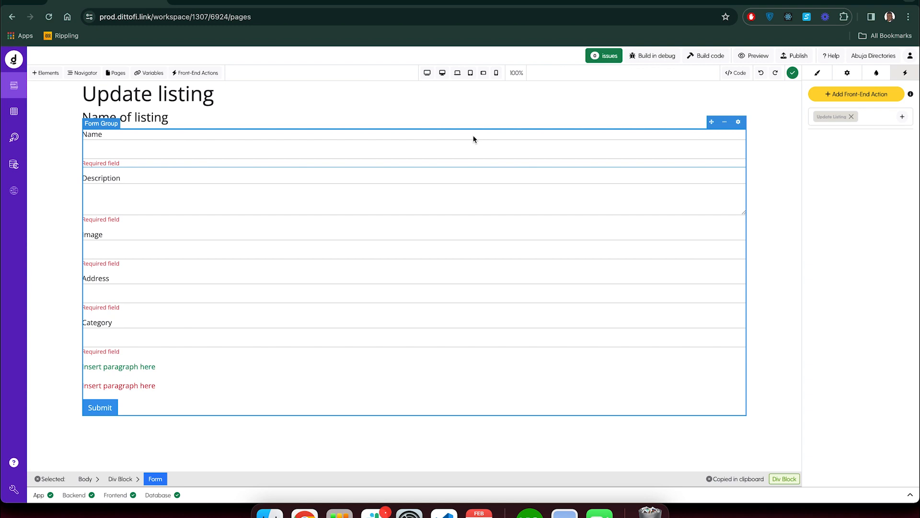
- Open the Directory page and add a Div Block below the Address section
left_click(116, 73)
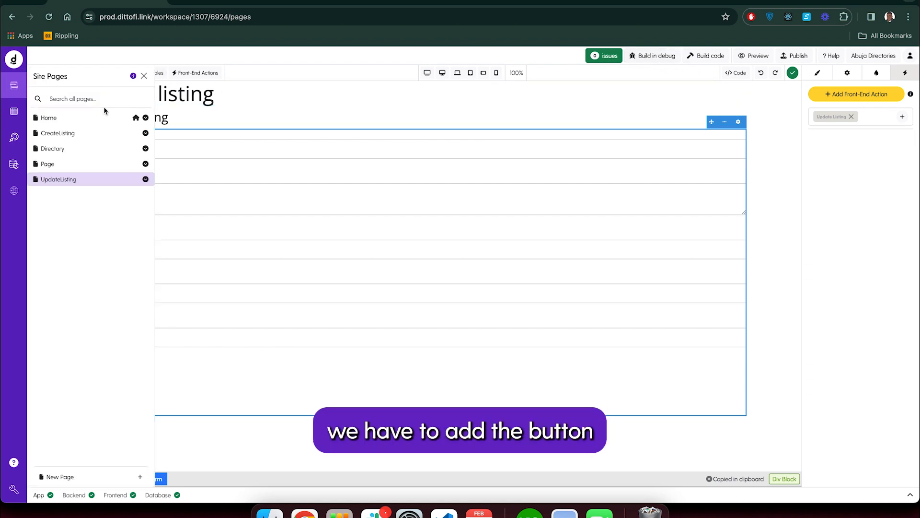
left_click(62, 149)
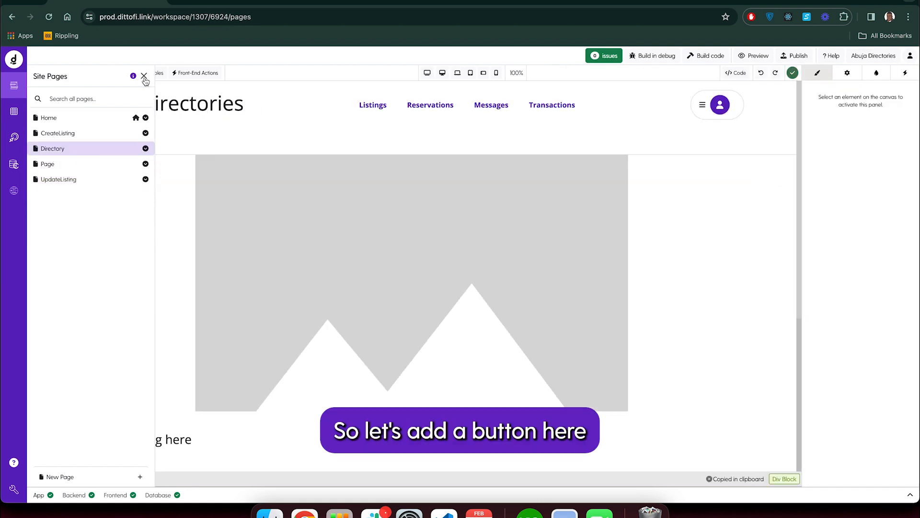
left_click(144, 76)
scroll(230, 236, "down", 5)
left_click(39, 72)
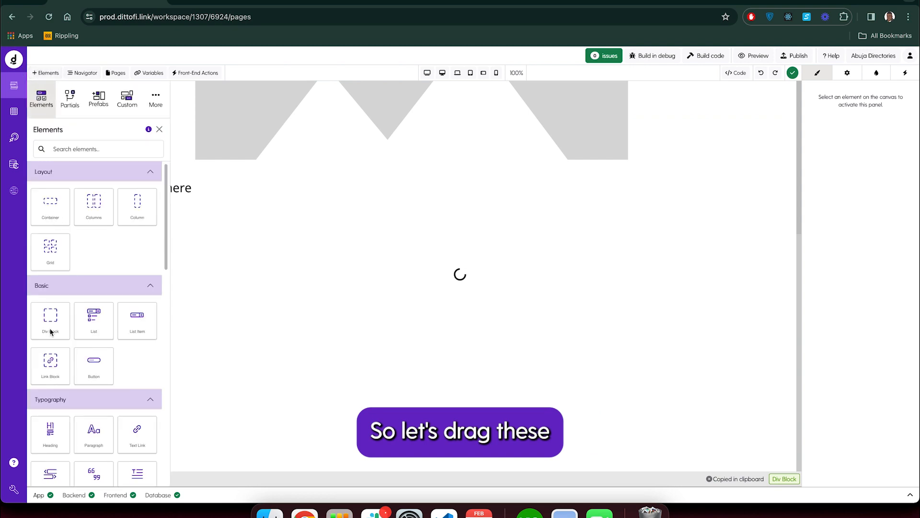
left_click_drag(52, 333, 239, 458)
- Apply the classes container-lg and mb-5 to the new Div Block
left_click(276, 437)
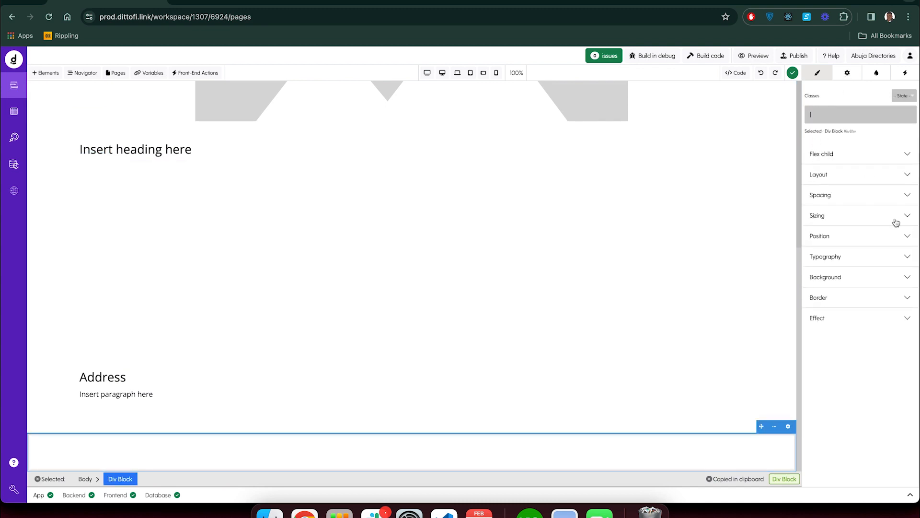
type("container-lg")
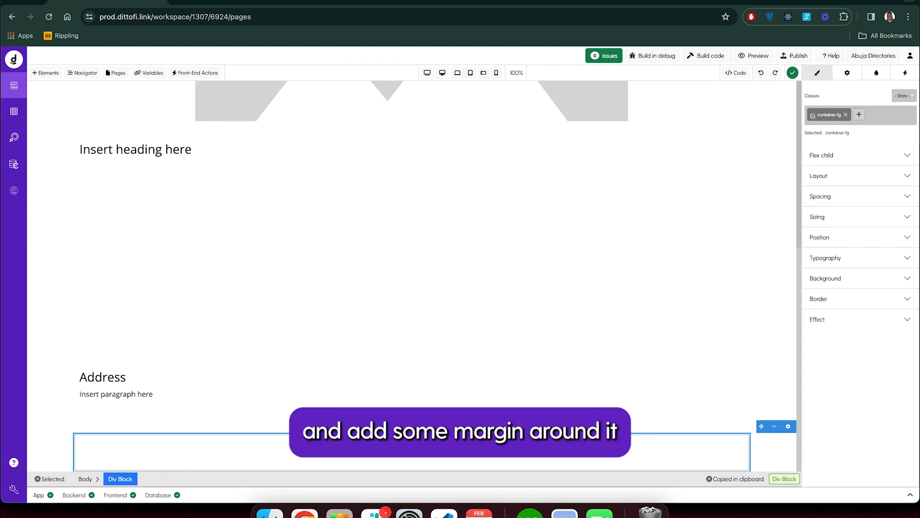
key("Return")
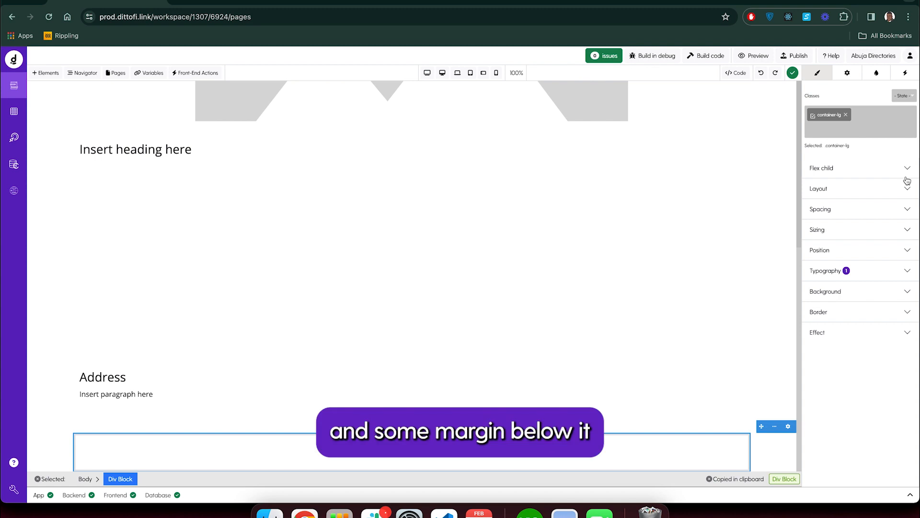
type("mb")
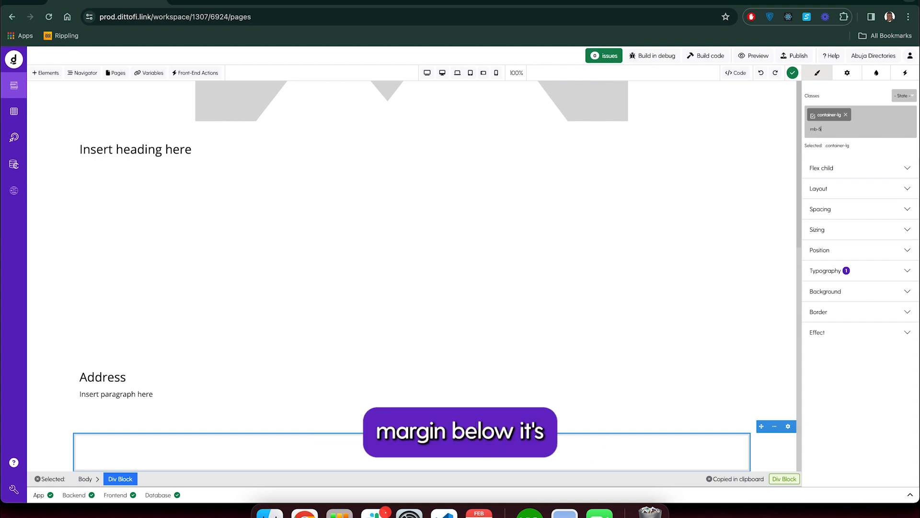
type("-5")
key("Return")
- Find the Button element and place one inside the new Div Block below the address
scroll(736, 292, "down", 1)
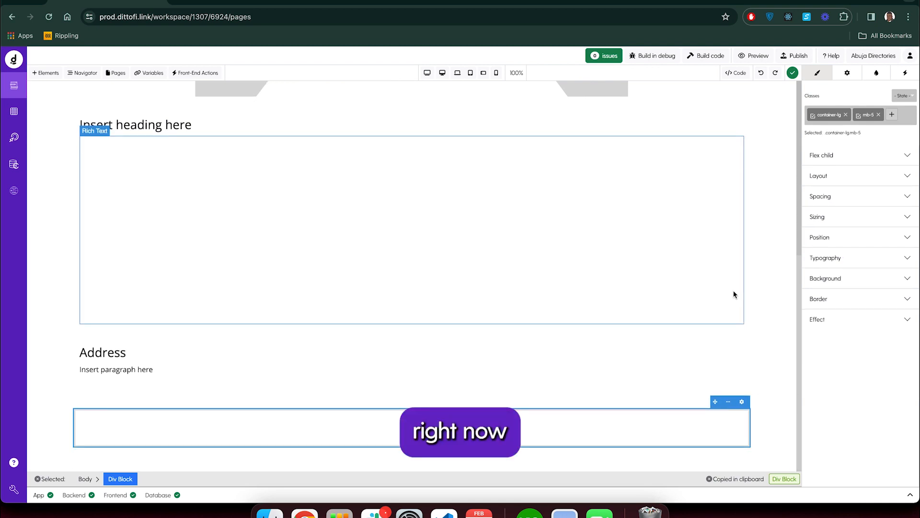
left_click(48, 76)
left_click(56, 148)
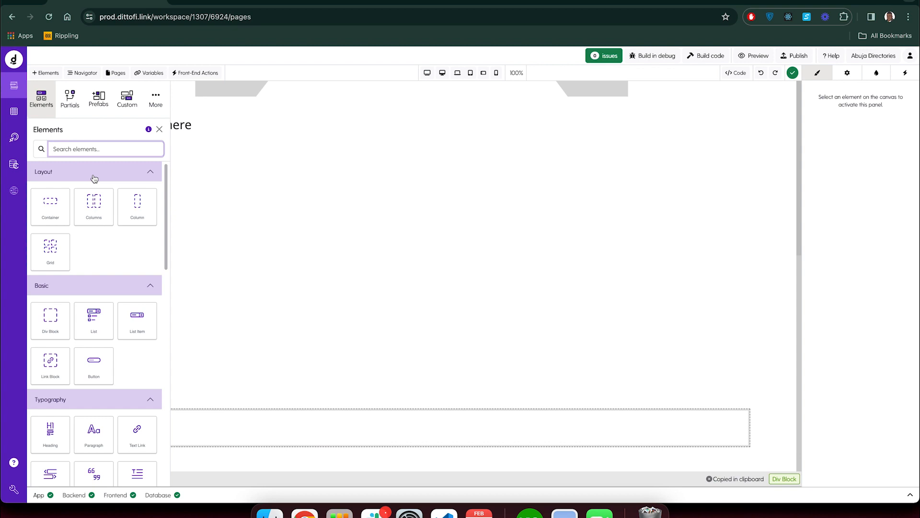
type("butt")
left_click_drag(50, 185, 163, 419)
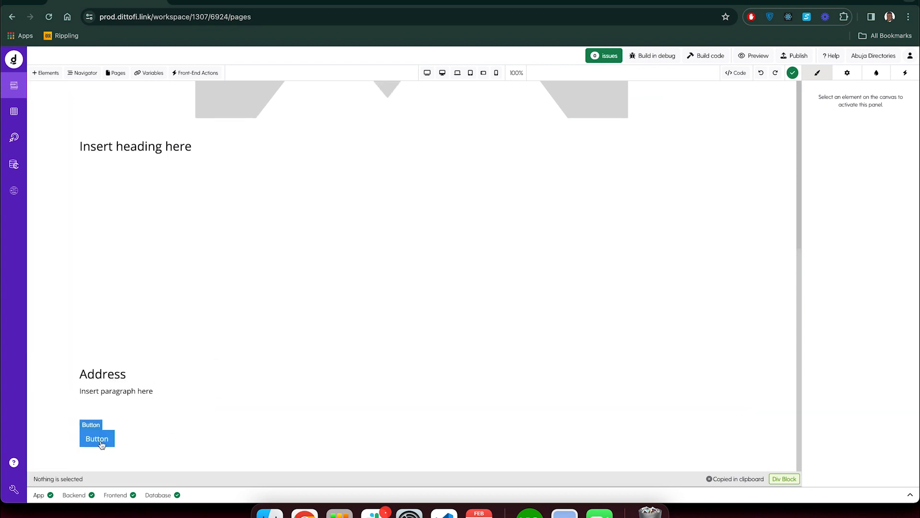
- Set the new button's text to "Update listing"
left_click(859, 72)
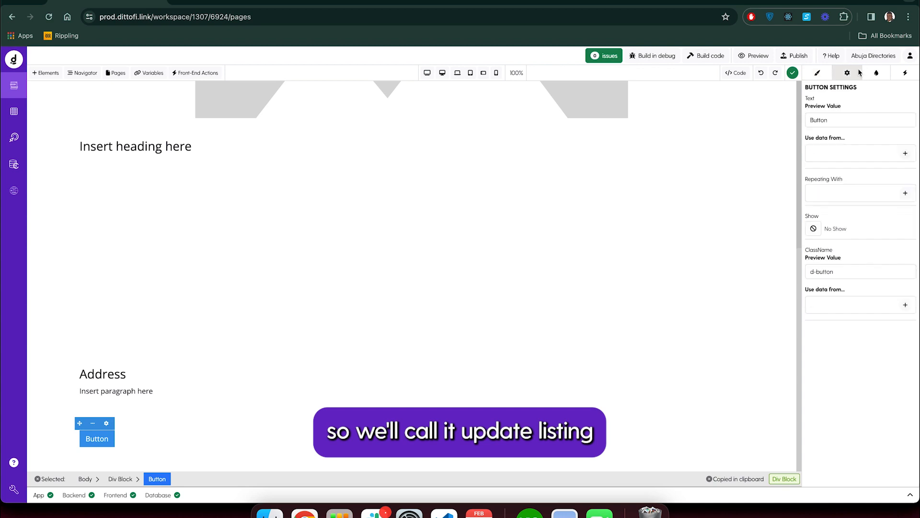
left_click_drag(834, 120, 787, 123)
type("Update")
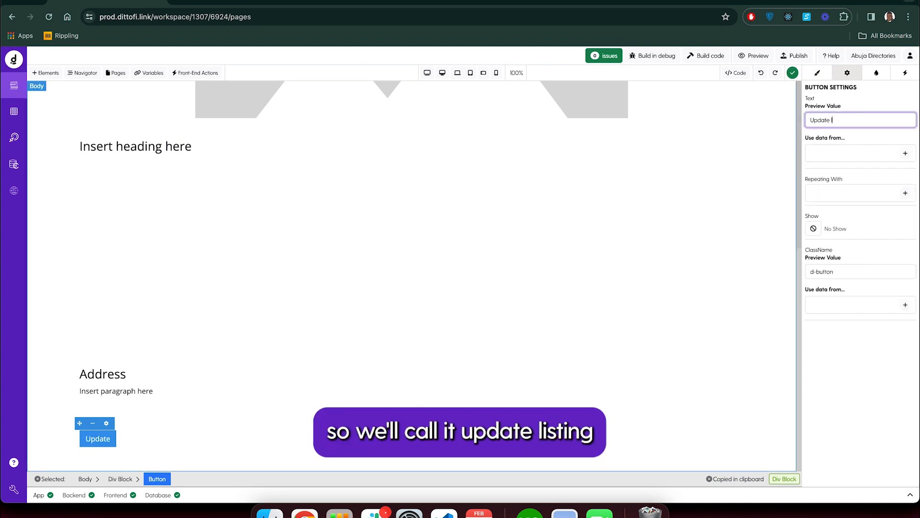
type(" listing")
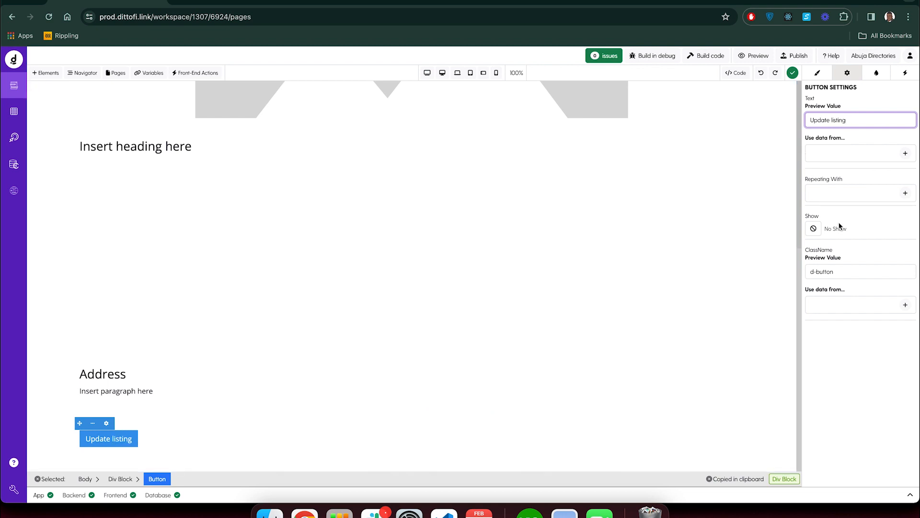
- Add a front-end action to the Update listing button with the On Click trigger
left_click(905, 73)
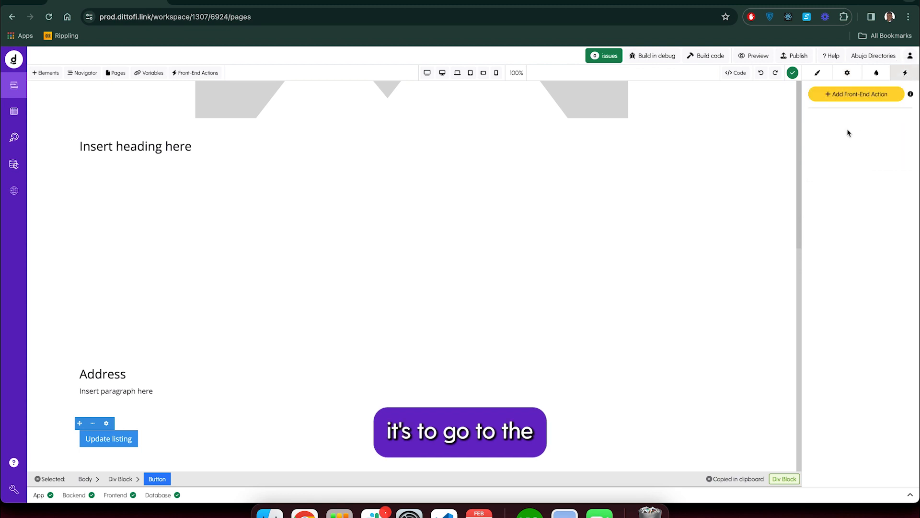
left_click(855, 98)
left_click(828, 120)
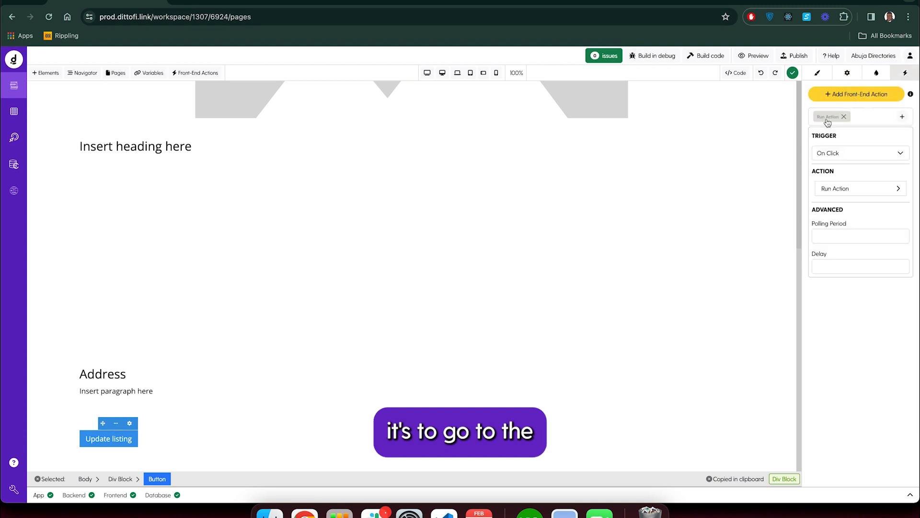
left_click(839, 152)
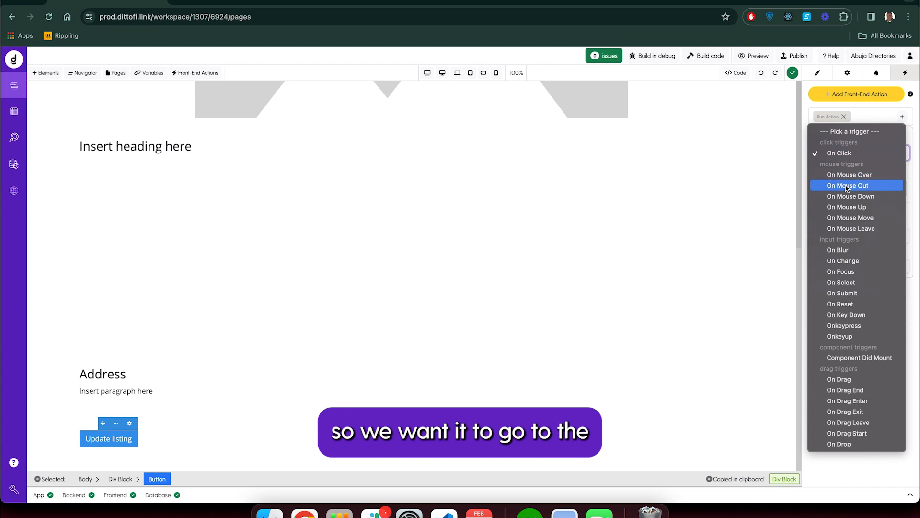
left_click(840, 153)
- Set the button's action type to Open Page with UpdateListing as the target page
left_click(836, 188)
left_click(728, 186)
left_click(714, 171)
left_click(726, 225)
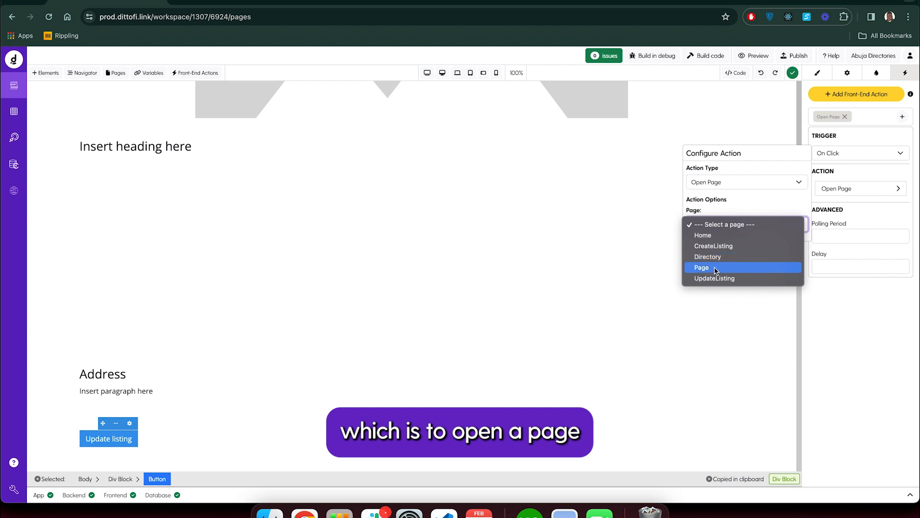
left_click(723, 279)
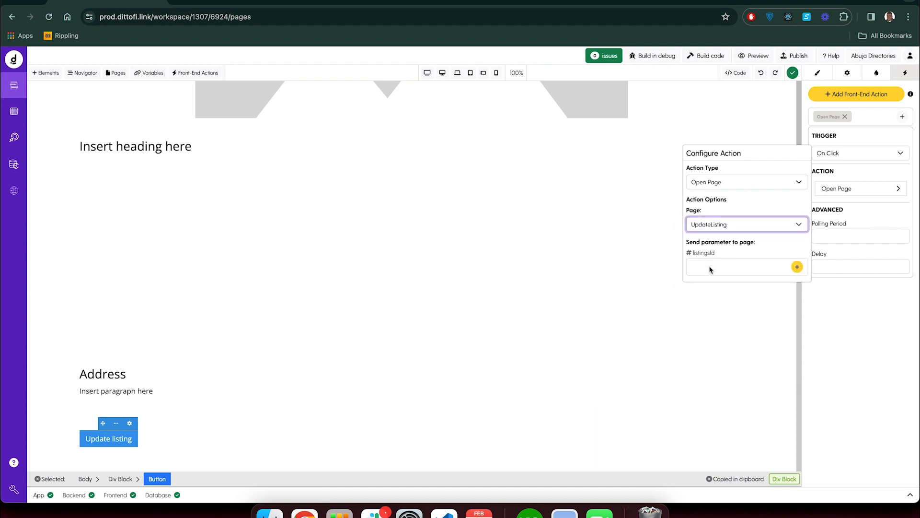
- Send the page variable id as the listingsId parameter of the Open Page action and close its configuration
left_click(797, 267)
left_click(312, 136)
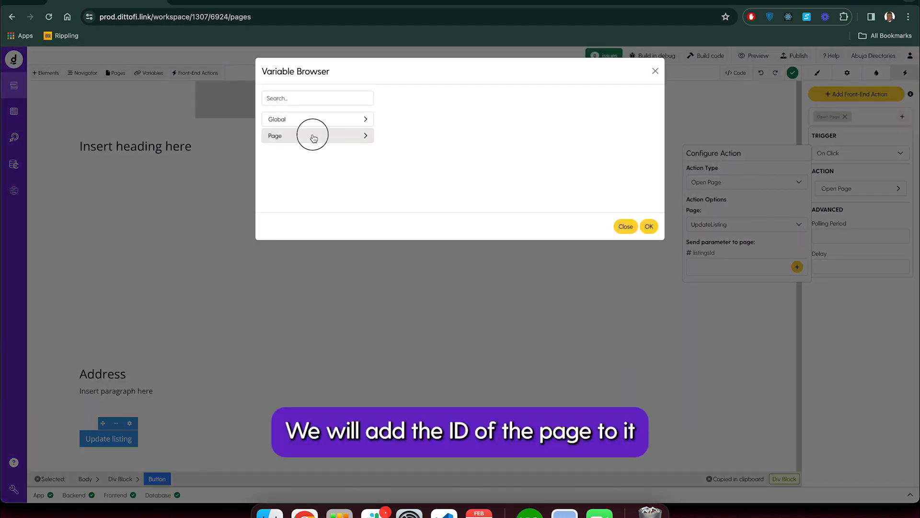
left_click(313, 159)
left_click(649, 228)
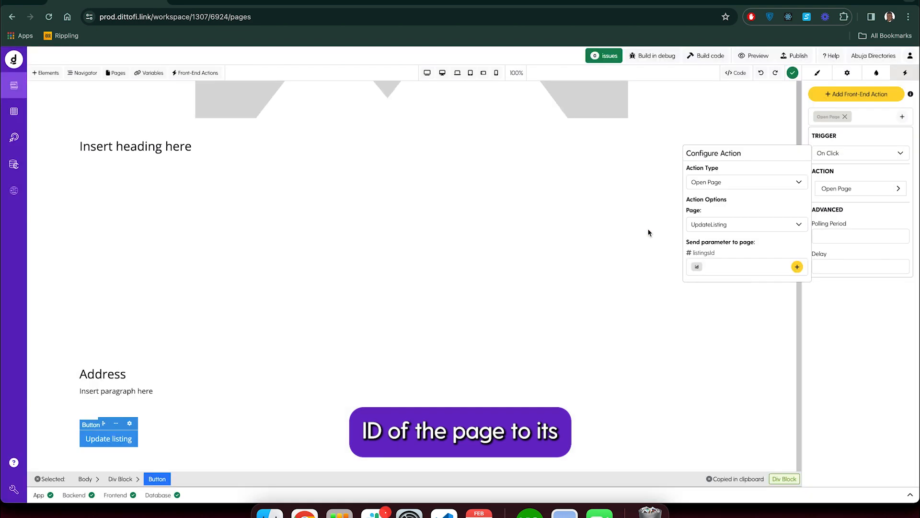
left_click(856, 310)
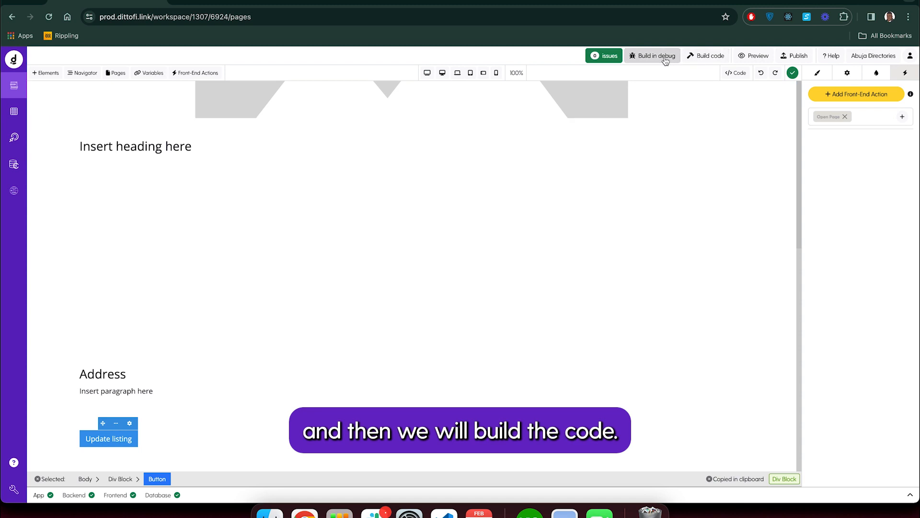
- Build the application's code with the new Update listing button action included
left_click(711, 59)
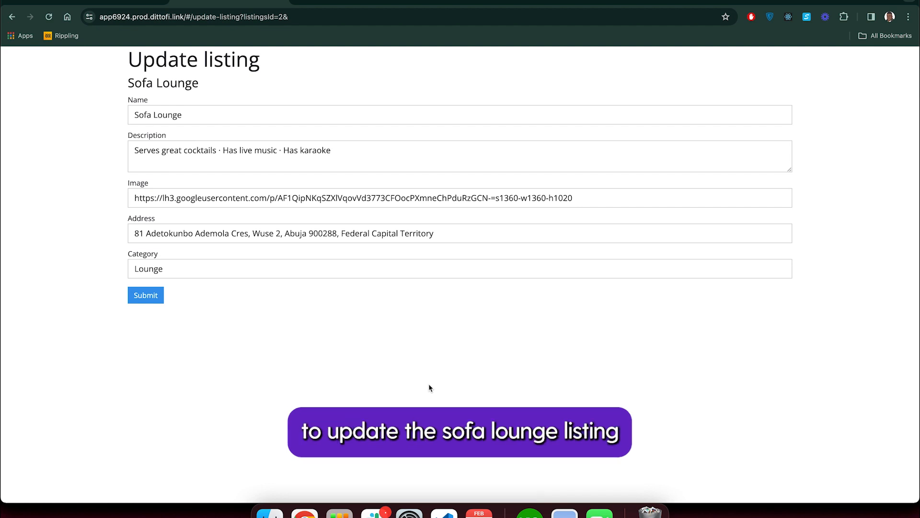
- Change the Sofa Lounge listing's category to Restaurant, submit the update form and check the message below it
left_click(167, 268)
double_click(155, 268)
type("Re")
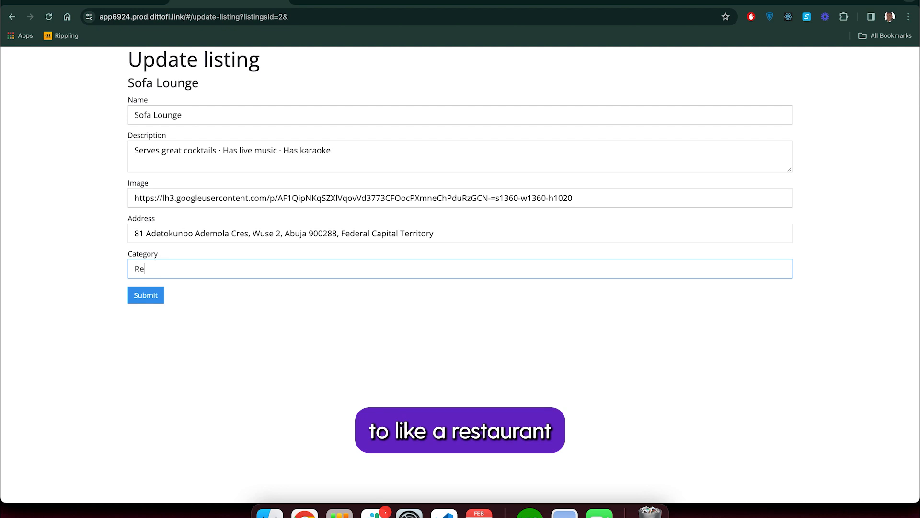
type("staurant")
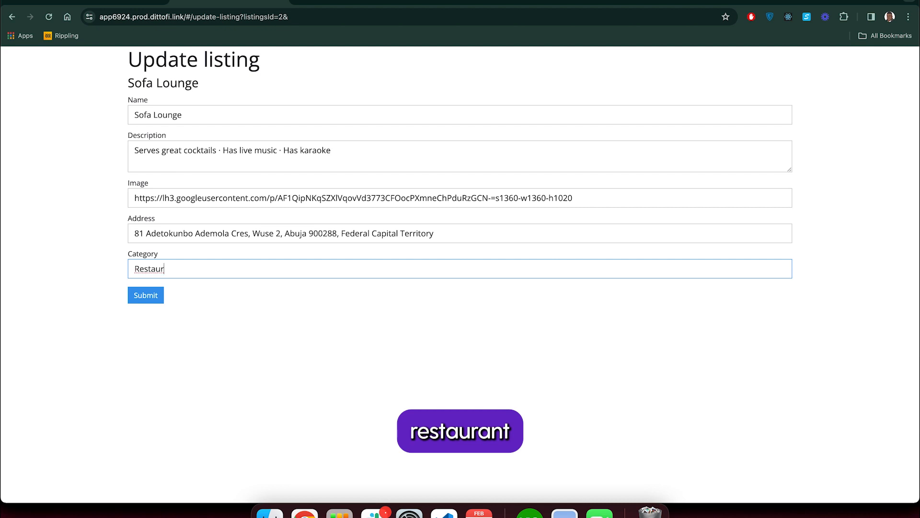
left_click(146, 298)
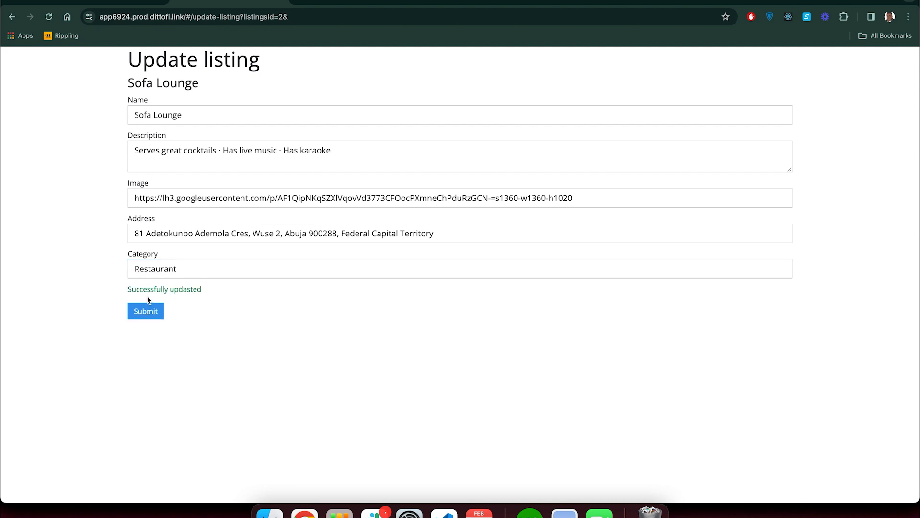
left_click_drag(201, 290, 124, 268)
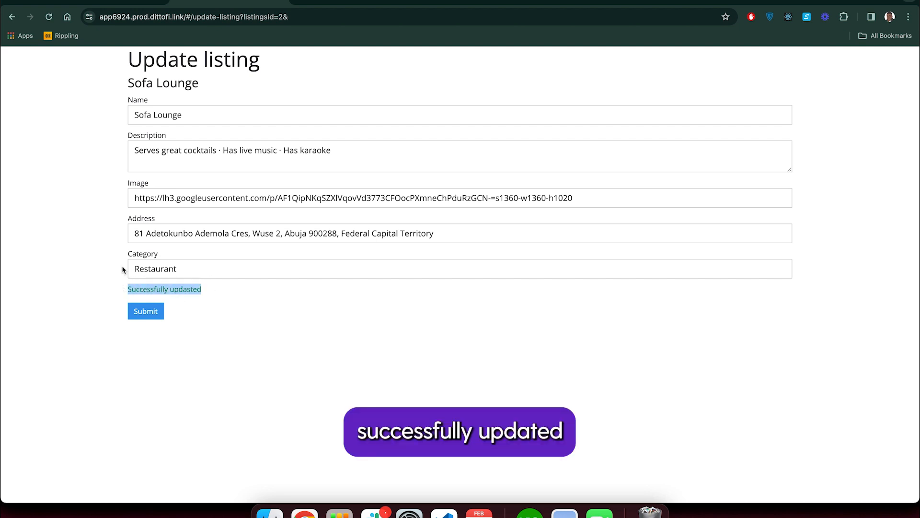
- Return to the Sofa Lounge directory page and reload it to check the listing's details
left_click(12, 18)
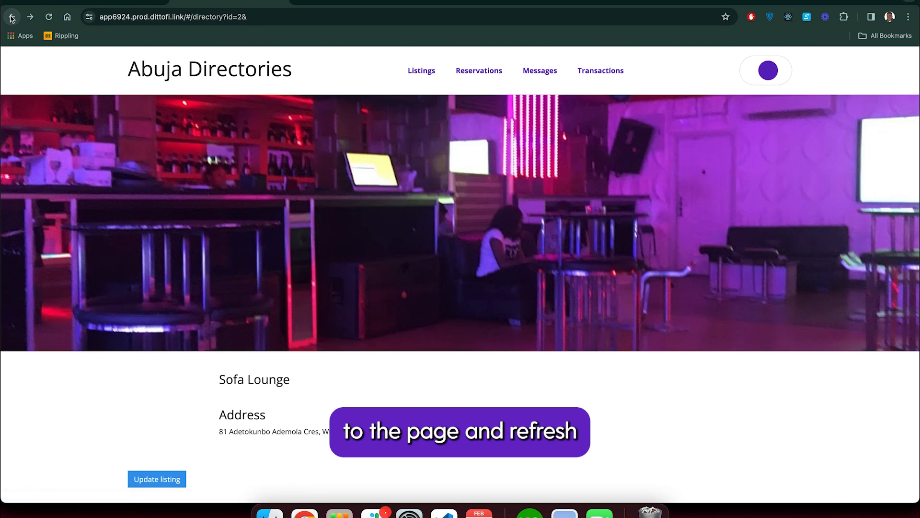
left_click(126, 19)
key("Return")
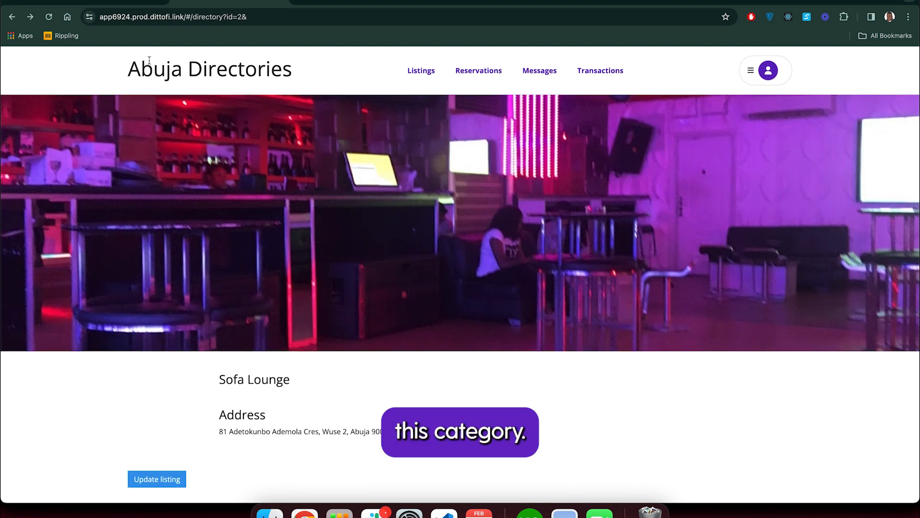
- Open the app's home page by removing the directory path from the address, and find Sofa Lounge's category in the listings table
left_click_drag(247, 16, 203, 17)
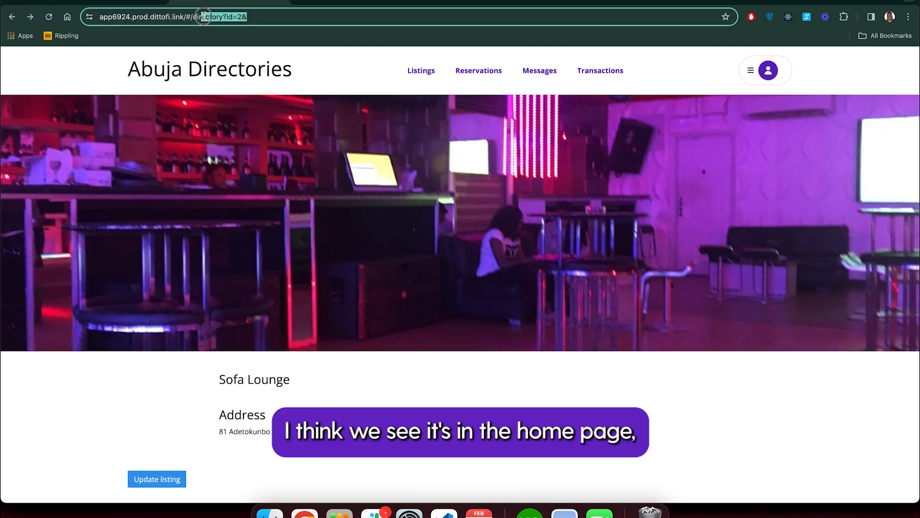
key("BackSpace")
key("Return")
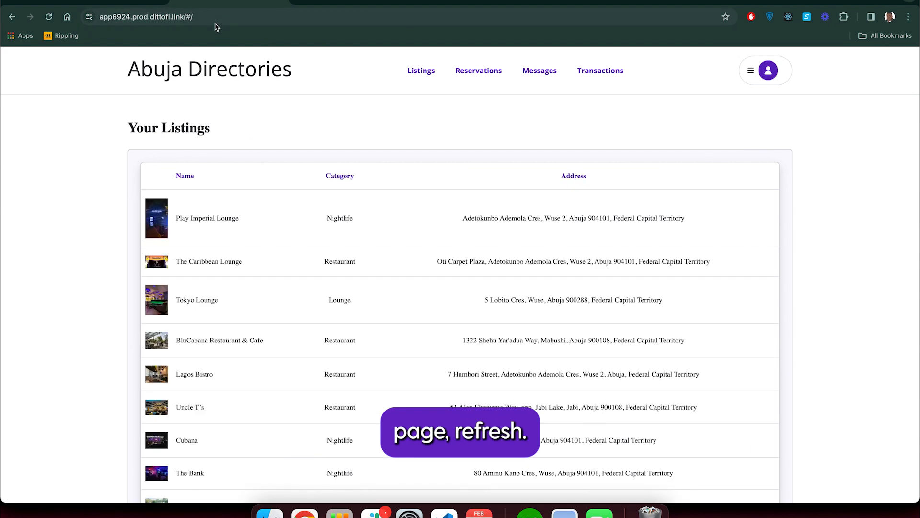
scroll(265, 230, "down", 5)
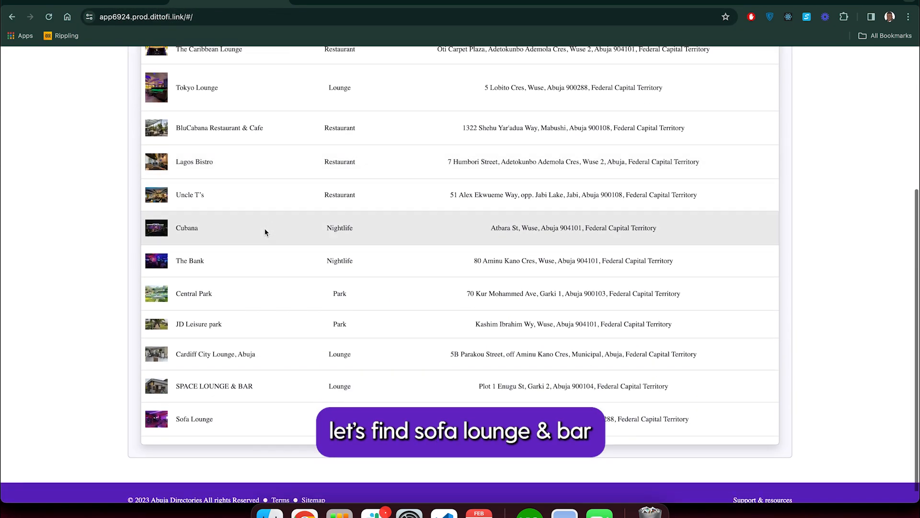